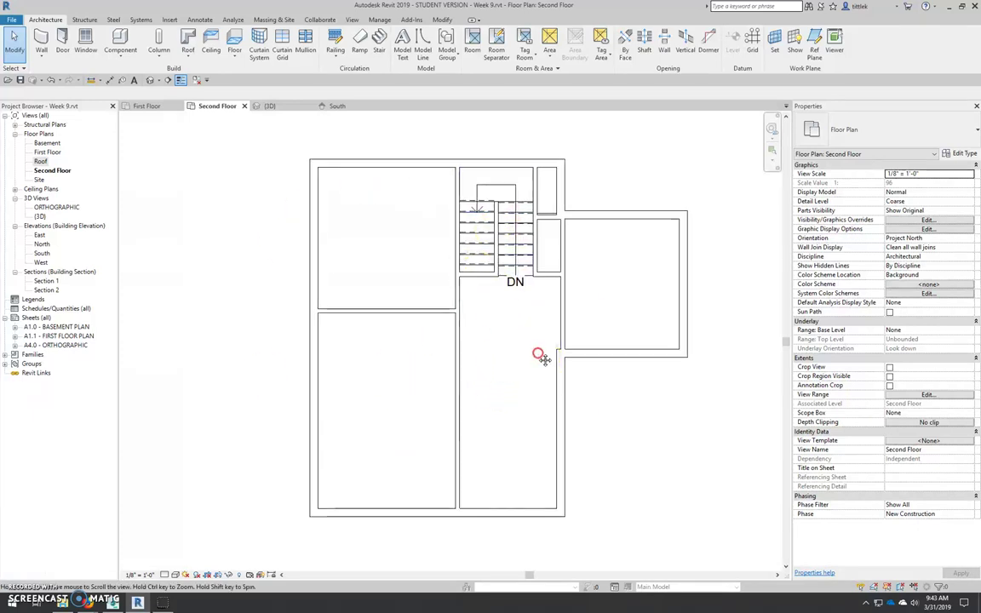
# Pan and zoom the Second Floor plan to frame the room layout and DN stair
pyautogui.moveTo(536, 355); pyautogui.dragTo(527, 351, button='middle')
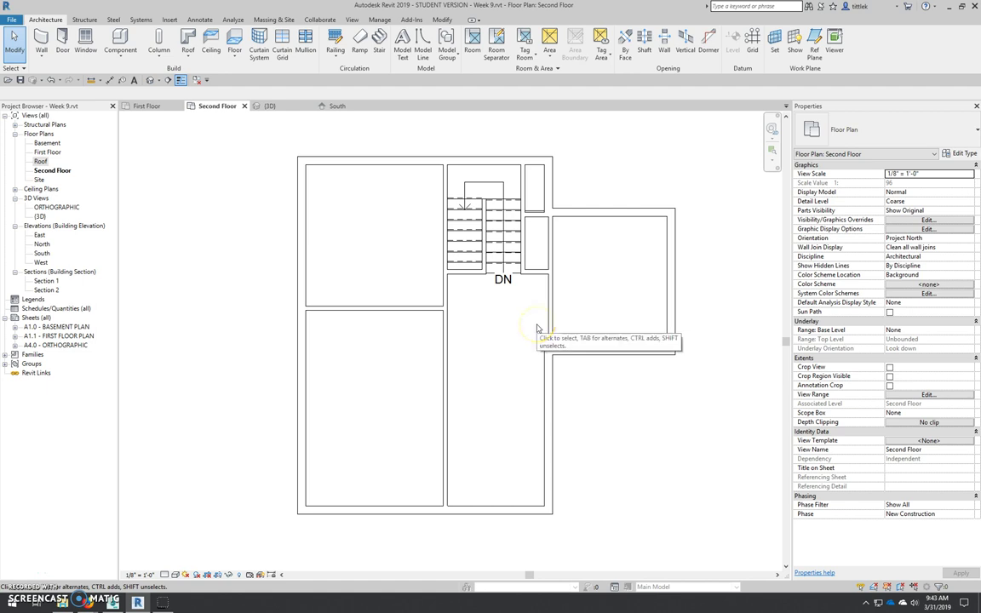
pyautogui.click(539, 305)
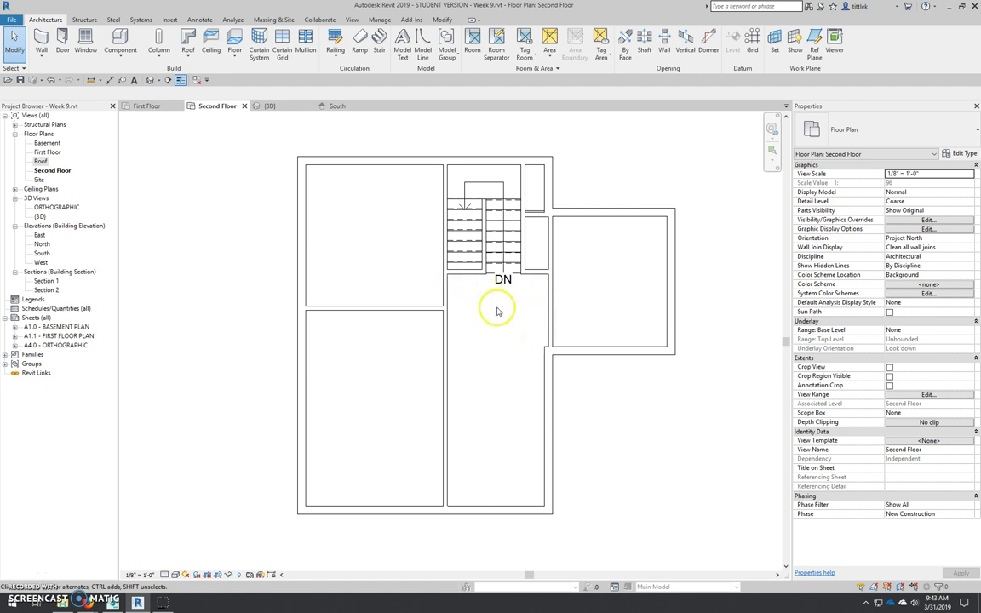
pyautogui.moveTo(498, 311); pyautogui.dragTo(486, 376, button='middle')
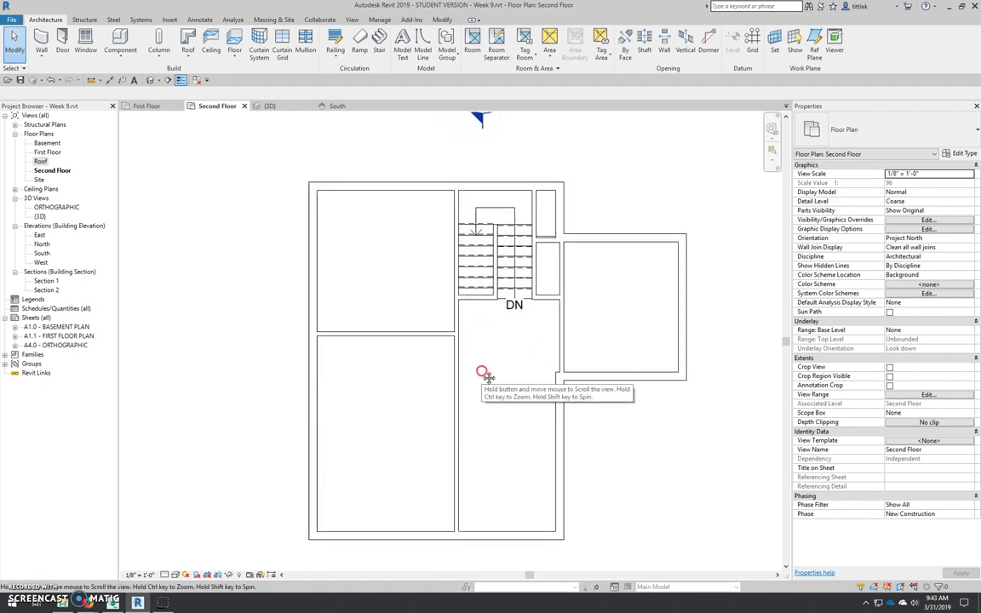
pyautogui.click(275, 373)
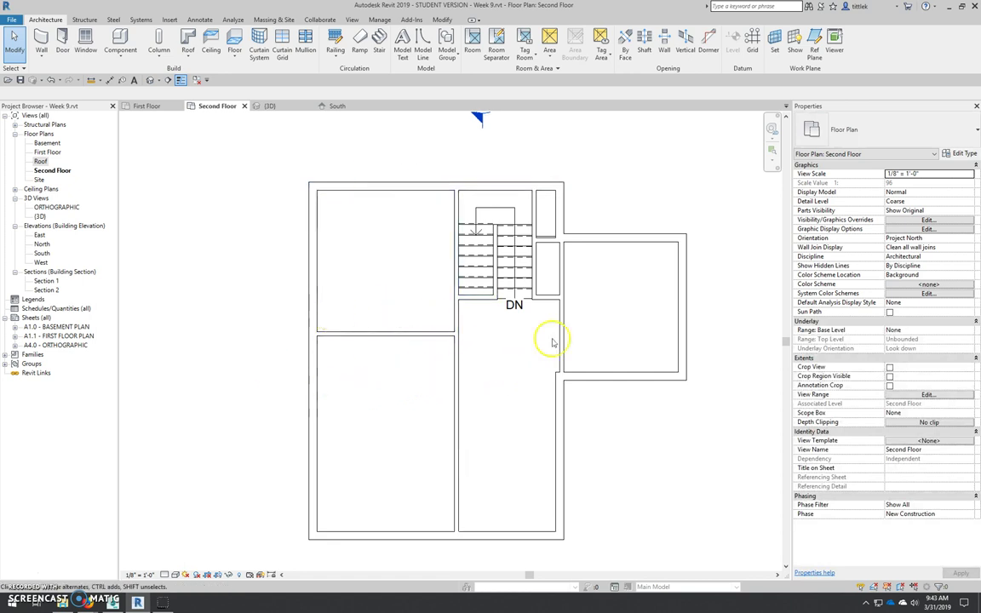
pyautogui.moveTo(493, 338)
pyautogui.mouseDown(button='middle')
pyautogui.moveTo(500, 298)
pyautogui.moveTo(502, 318)
pyautogui.mouseUp(button='middle')
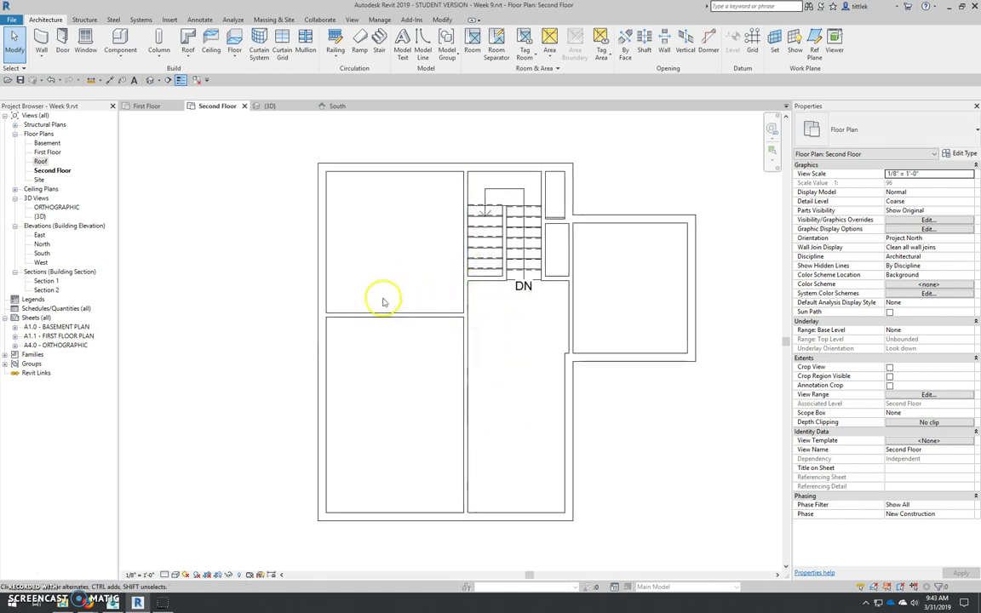
pyautogui.moveTo(473, 356); pyautogui.dragTo(458, 366, button='middle')
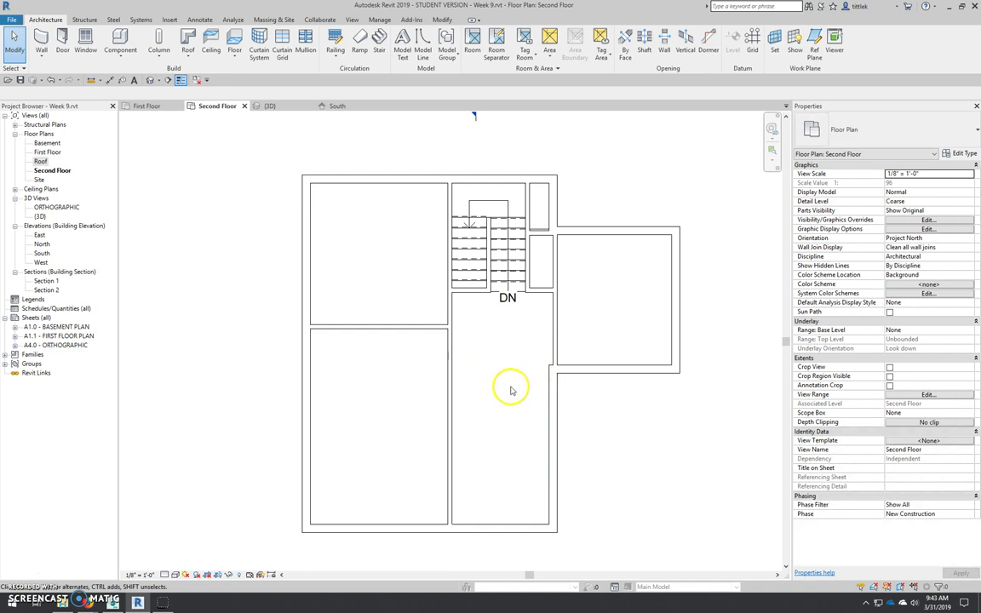
pyautogui.scroll(2, 426, 282)
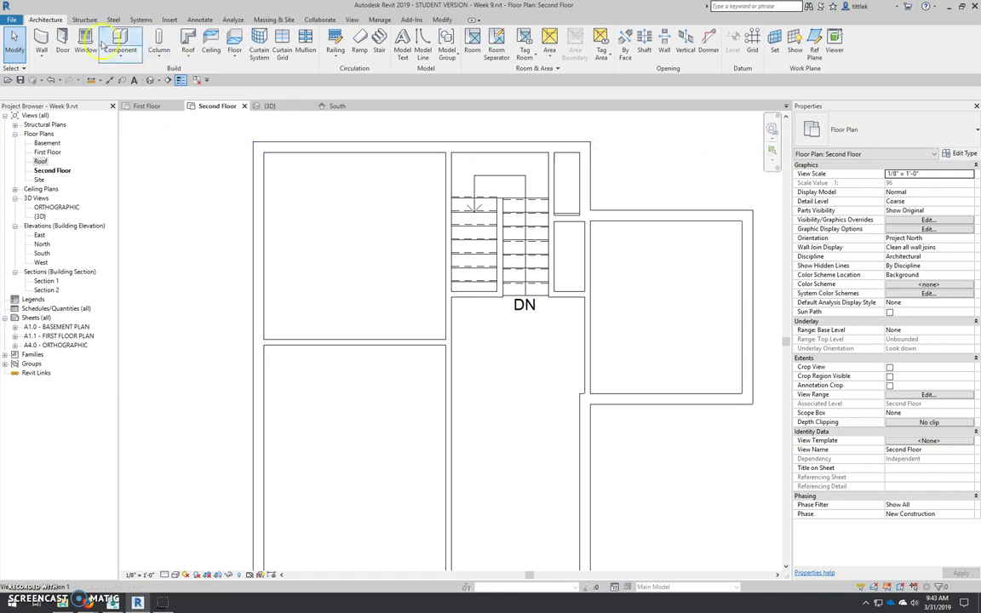
# Draw a horizontal partition from the left exterior wall, with a vertical wall down to the lower wall
pyautogui.click(42, 38)
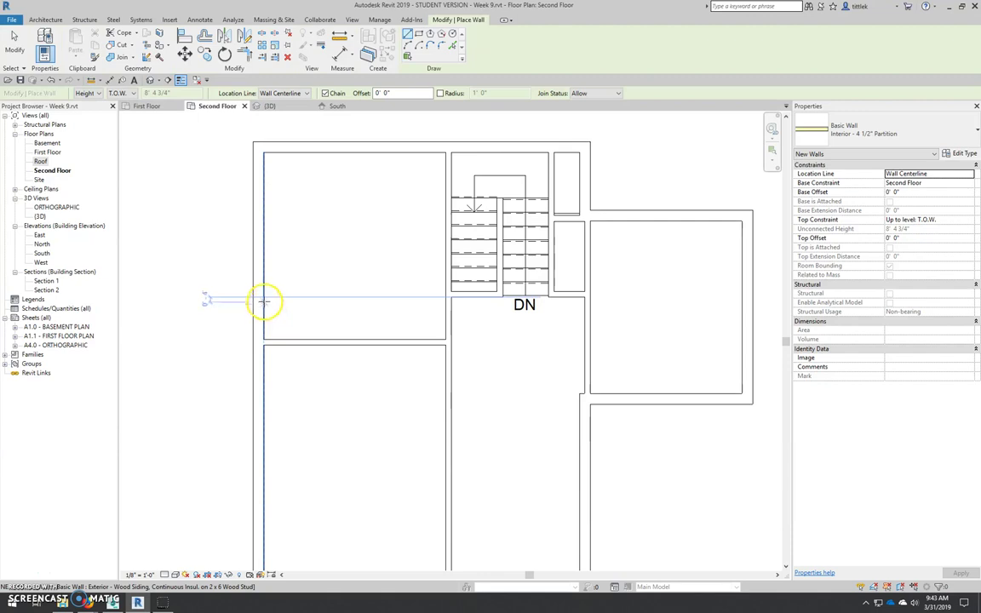
pyautogui.click(264, 301)
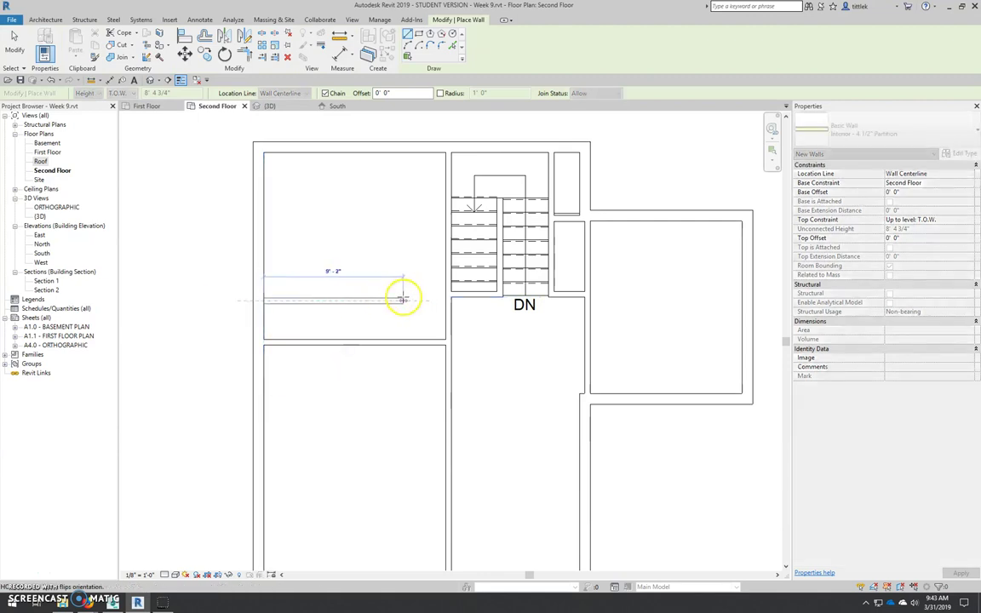
pyautogui.click(393, 300)
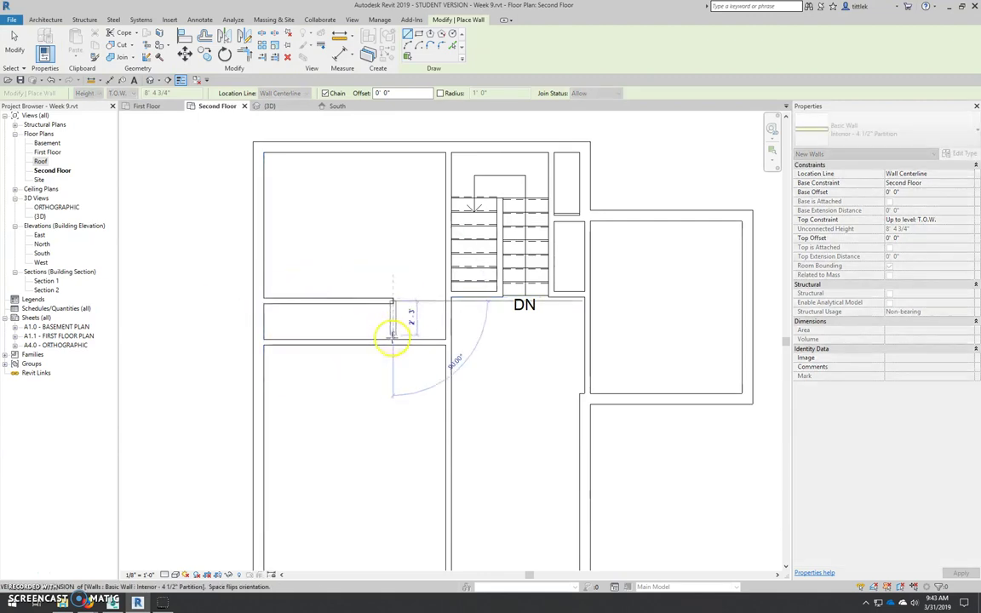
pyautogui.press('Escape')
pyautogui.click(320, 300)
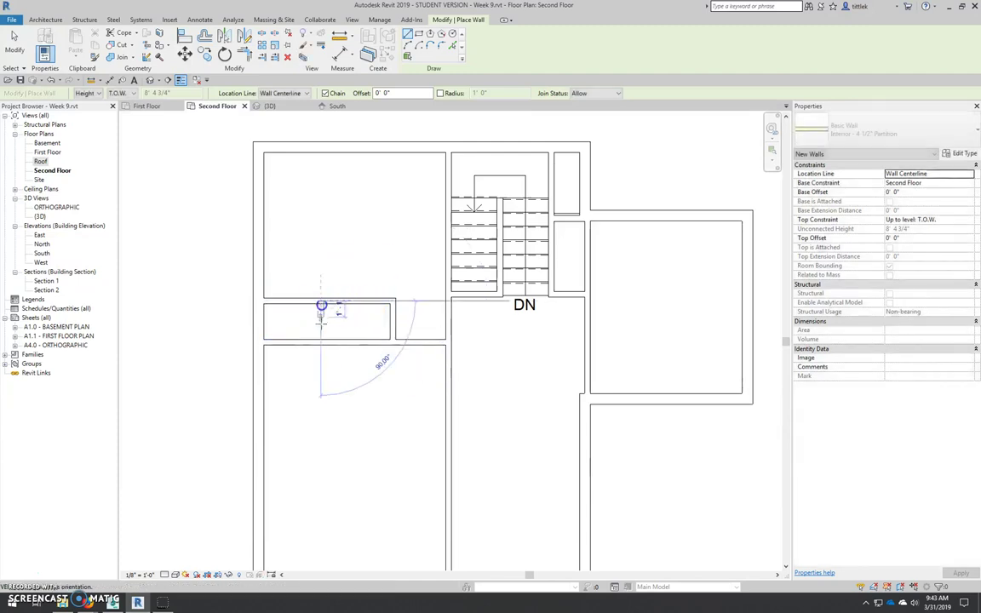
pyautogui.click(320, 342)
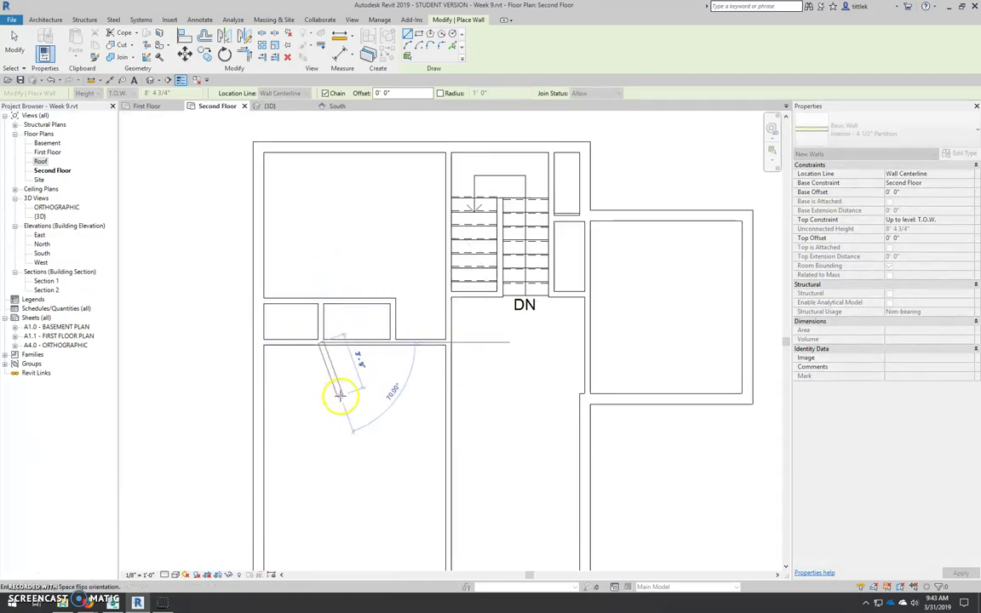
pyautogui.press('Escape')
# Add closet partitions: a vertical wall with a short return, a horizontal wall, and another vertical wall
pyautogui.click(408, 343)
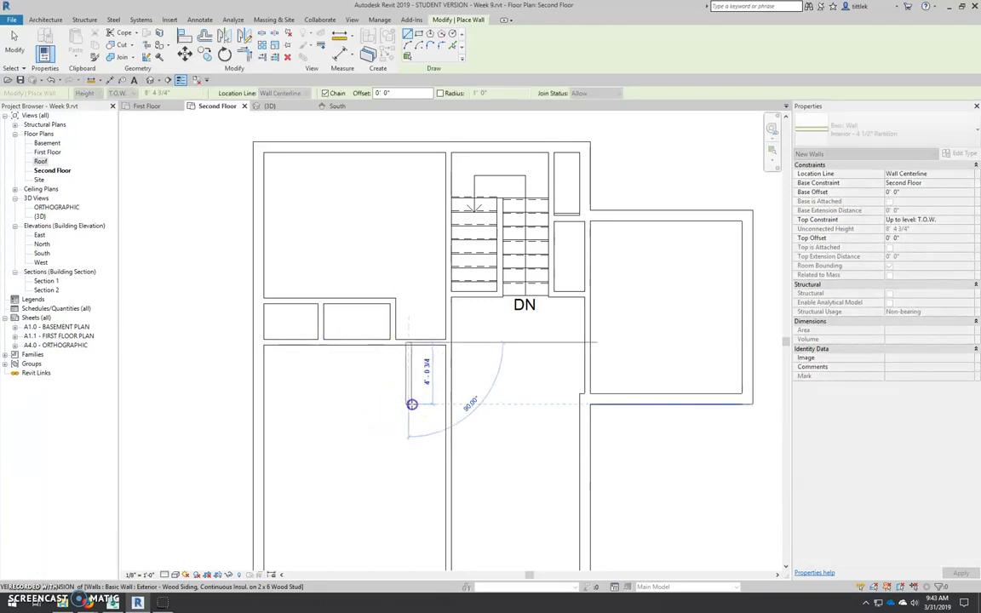
pyautogui.click(410, 403)
pyautogui.click(446, 404)
pyautogui.press('Escape')
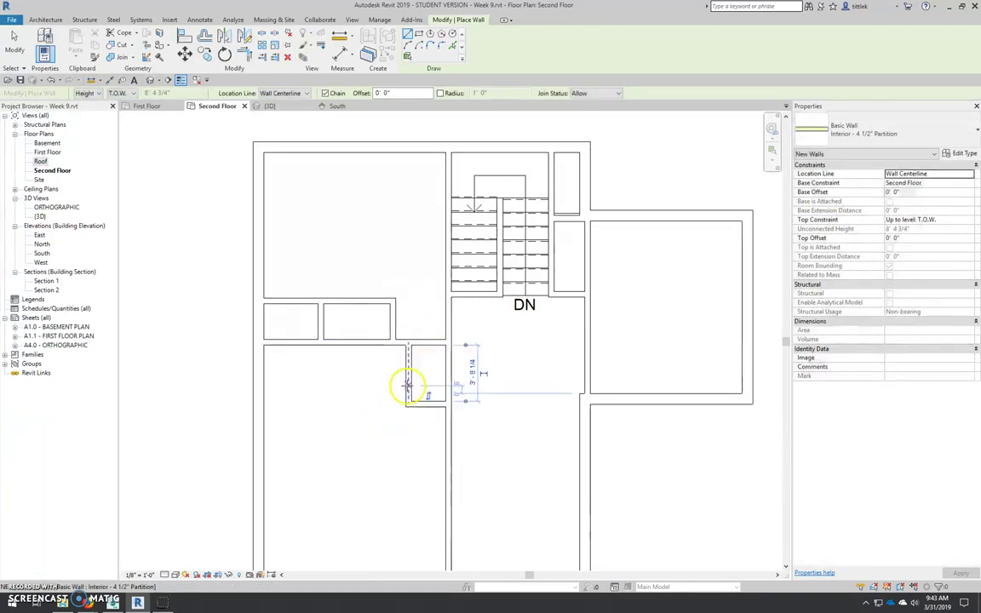
pyautogui.click(258, 386)
pyautogui.click(322, 346)
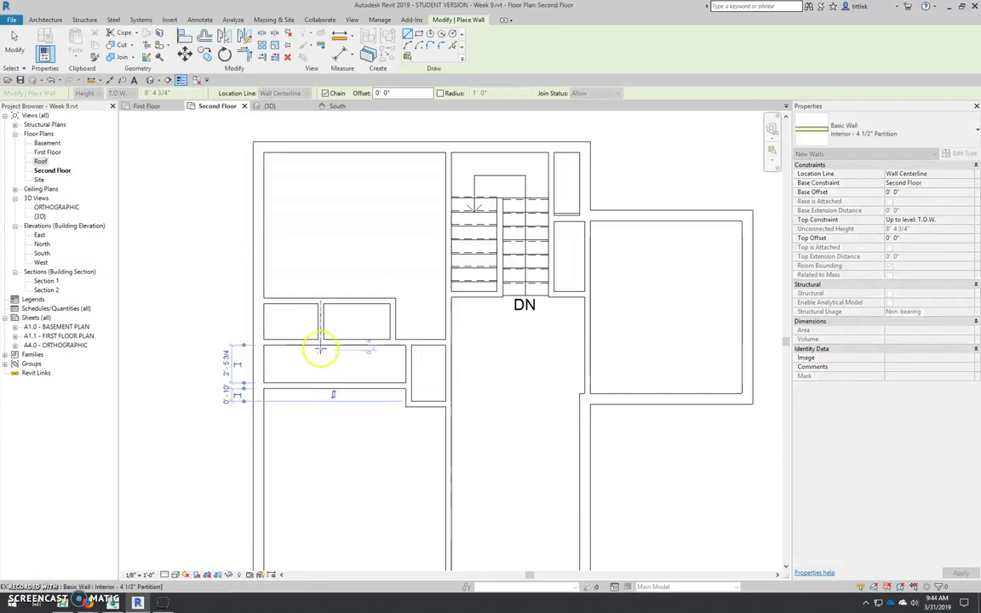
pyautogui.click(340, 388)
pyautogui.press('Escape')
# Enclose a new room beside the central hall with three connected partition walls
pyautogui.moveTo(436, 393); pyautogui.dragTo(403, 308, button='middle')
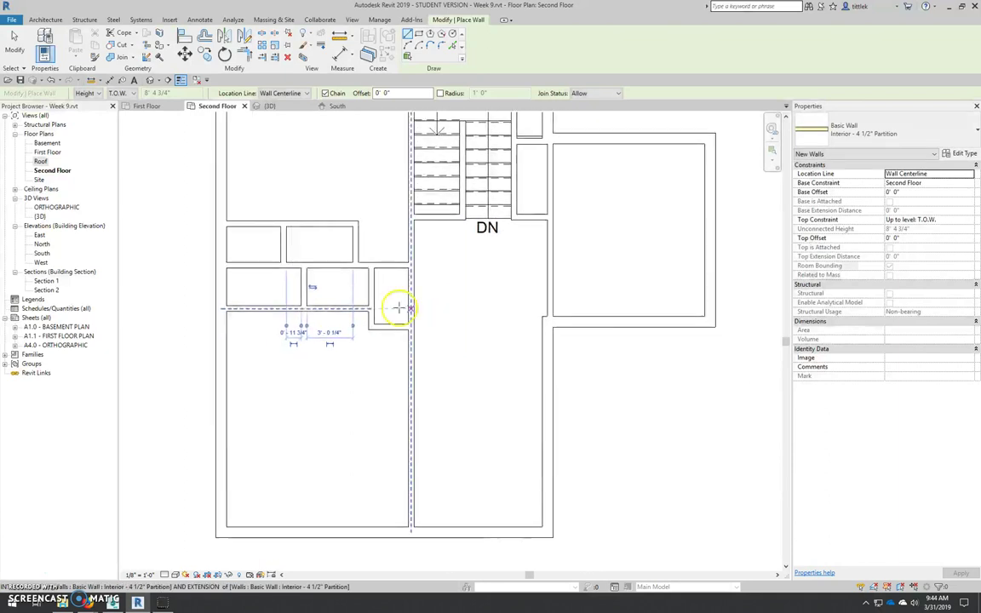
pyautogui.click(549, 275)
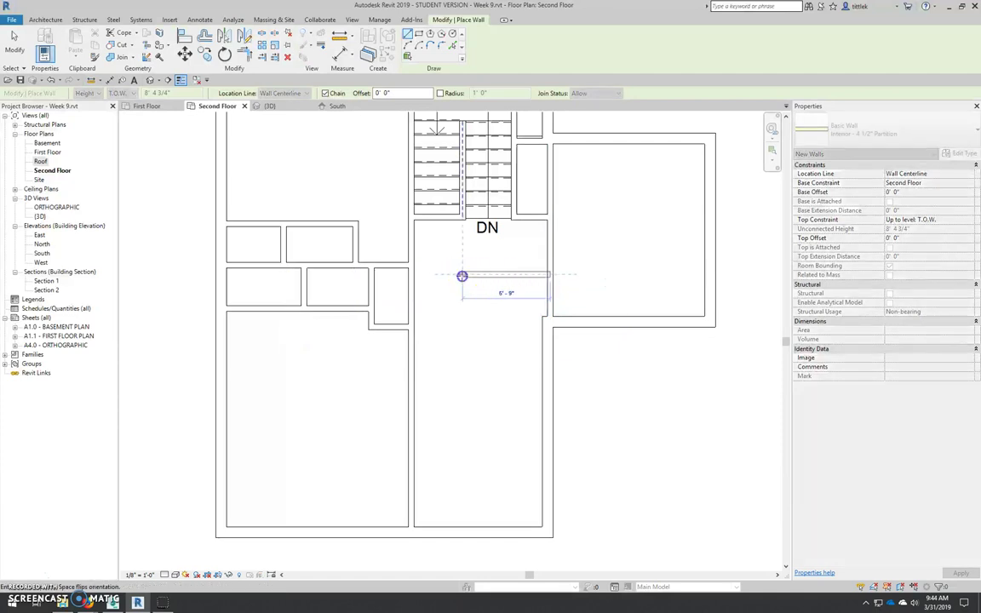
pyautogui.click(461, 275)
pyautogui.click(460, 368)
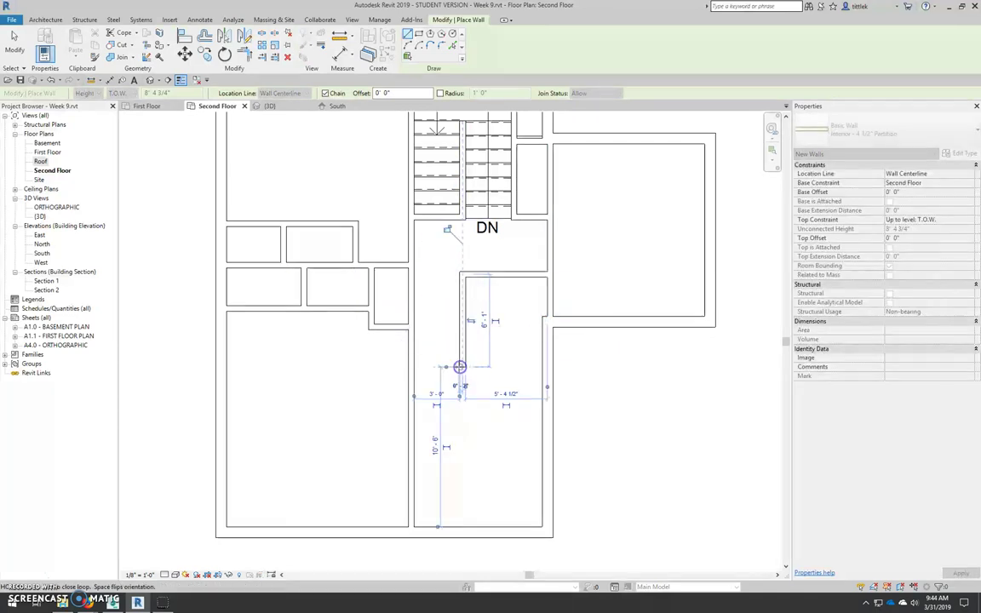
pyautogui.click(417, 367)
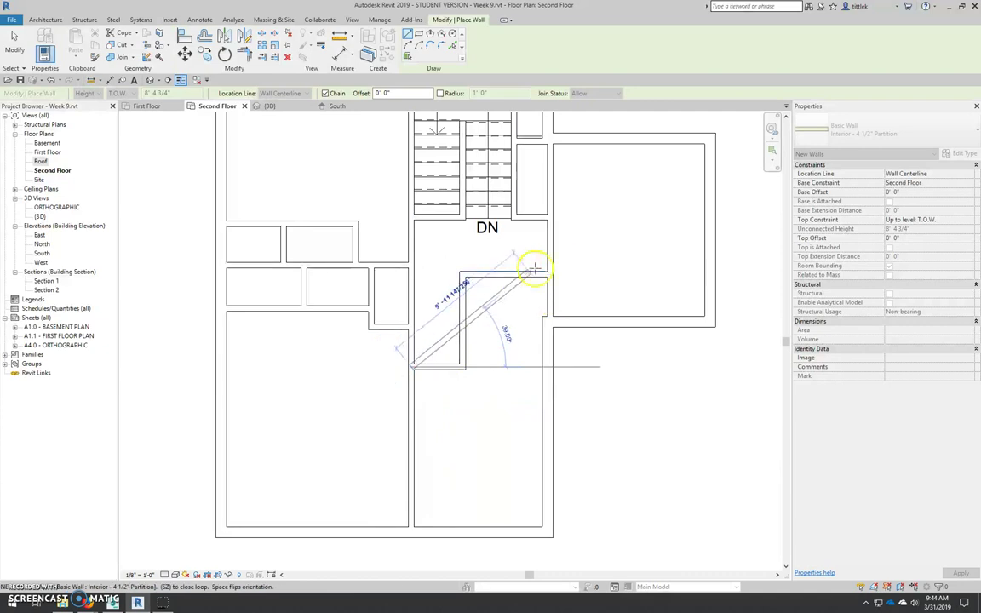
pyautogui.press('Escape')
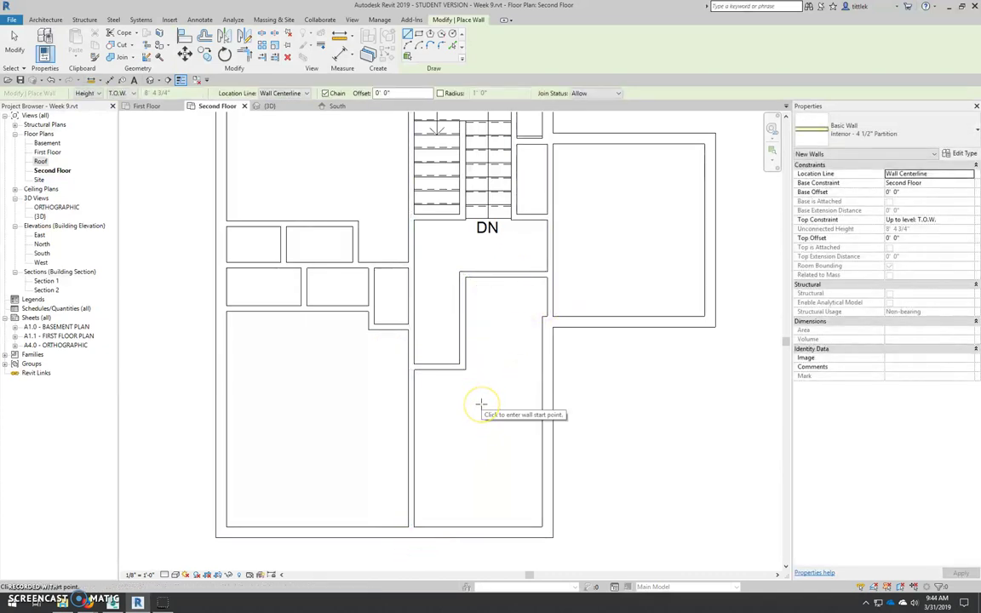
pyautogui.scroll(-3, 464, 385)
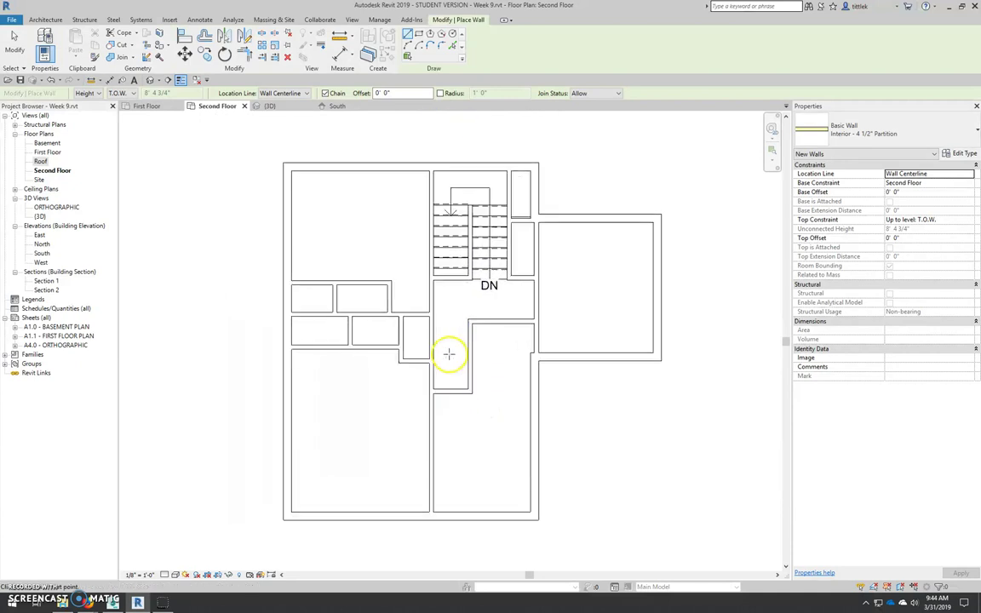
# Exit the Wall tool and zoom in and out to check the stair-area partitions
pyautogui.press('Escape')
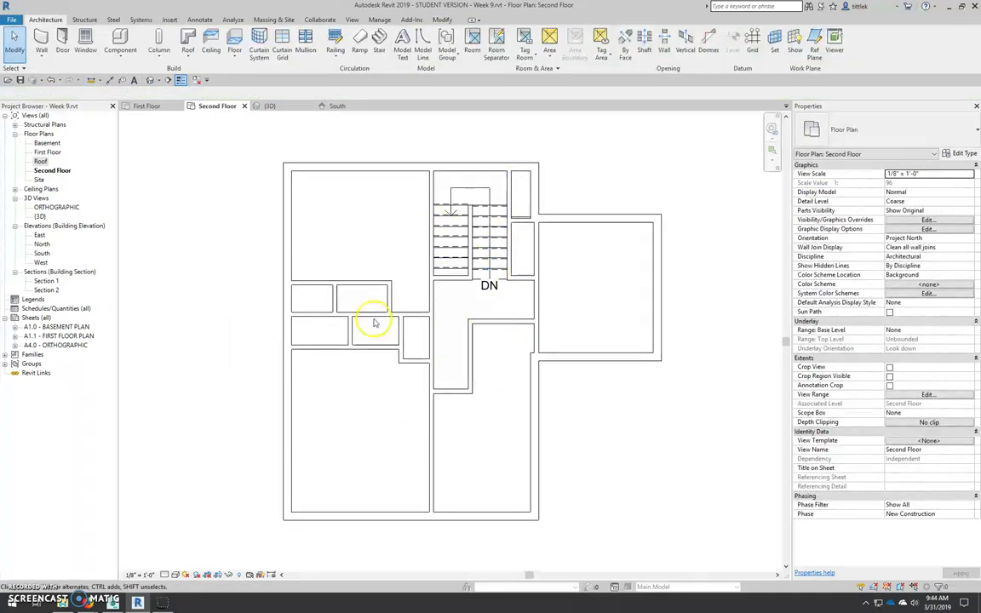
pyautogui.scroll(5, 493, 292)
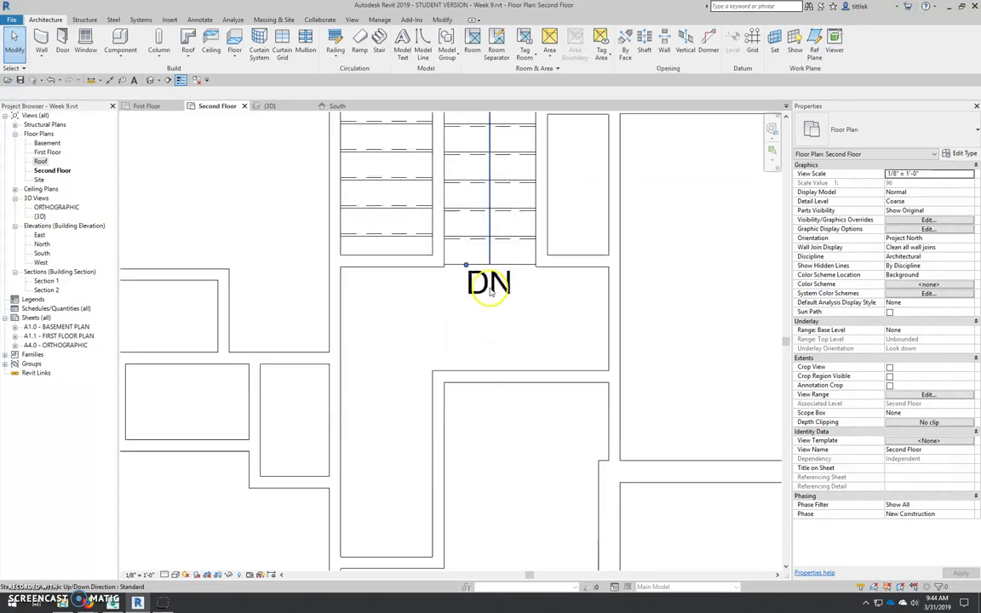
pyautogui.scroll(-3, 493, 309)
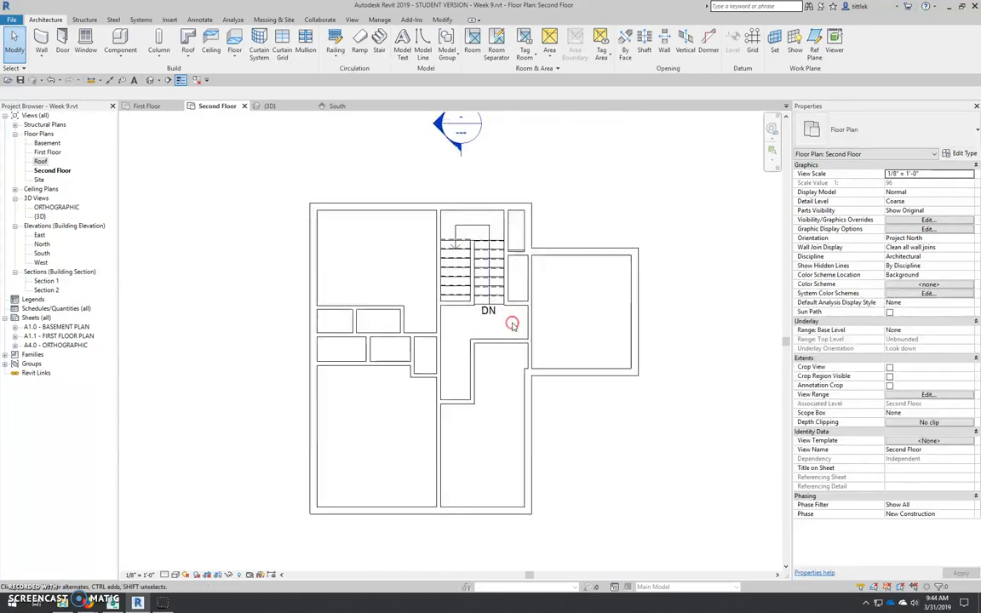
# Orbit the 3D view to inspect the house from several sides
pyautogui.click(270, 106)
pyautogui.keyDown('shift'); pyautogui.moveTo(465, 420); pyautogui.dragTo(533, 378, button='middle'); pyautogui.keyUp('shift')
pyautogui.keyDown('shift'); pyautogui.moveTo(618, 375); pyautogui.dragTo(487, 218, button='middle'); pyautogui.keyUp('shift')
pyautogui.scroll(2, 486, 300)
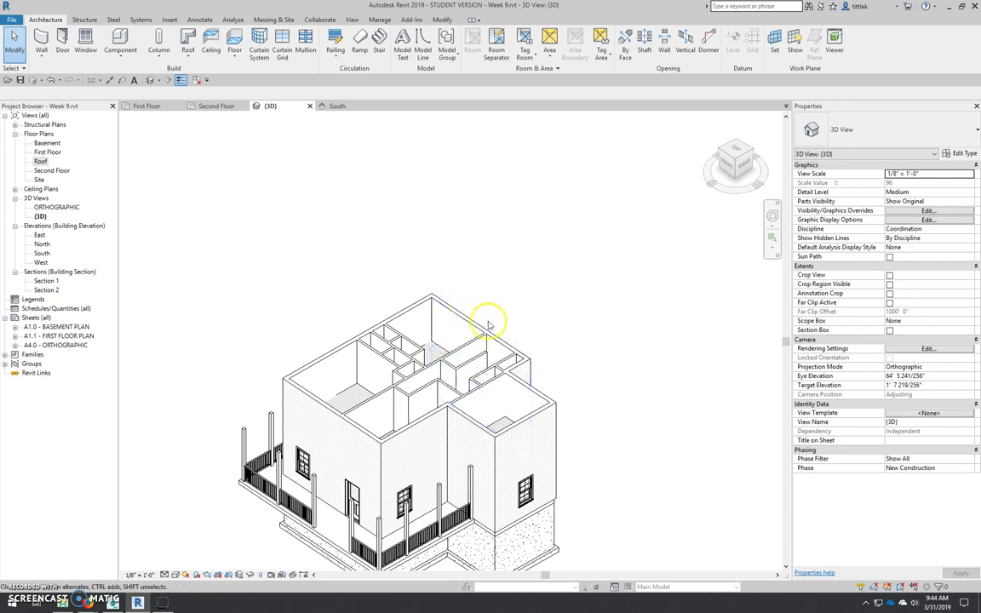
pyautogui.keyDown('shift'); pyautogui.moveTo(511, 343); pyautogui.dragTo(554, 416, button='middle'); pyautogui.keyUp('shift')
pyautogui.scroll(4, 560, 417)
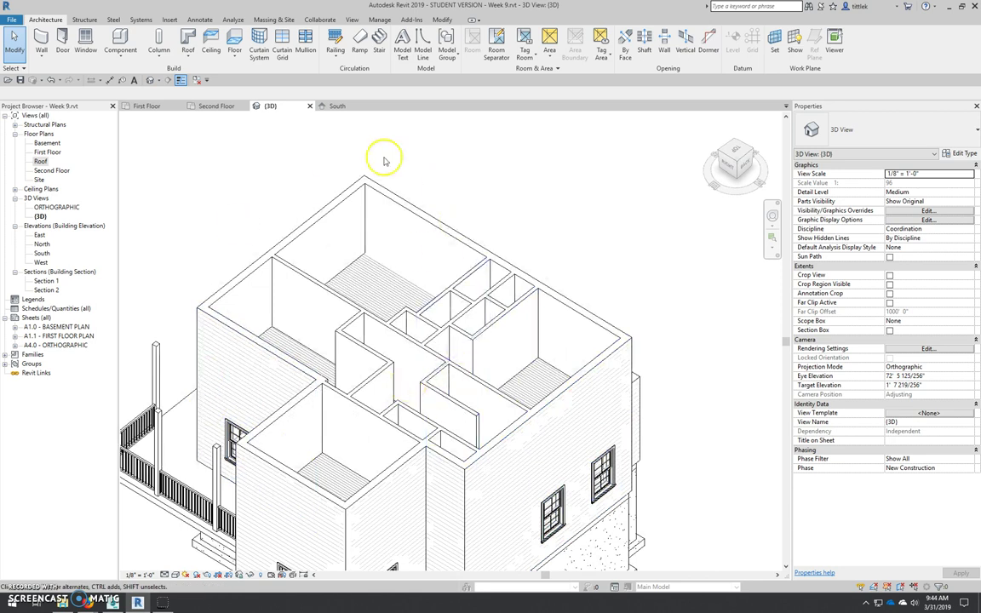
pyautogui.scroll(-2, 392, 328)
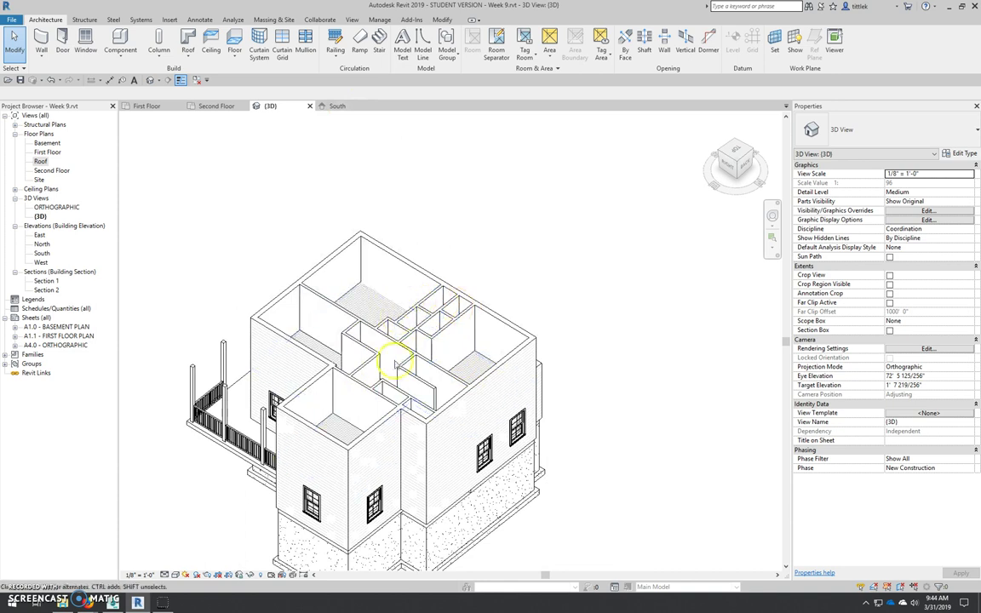
pyautogui.keyDown('shift'); pyautogui.moveTo(395, 354); pyautogui.dragTo(67, 362, button='middle'); pyautogui.keyUp('shift')
pyautogui.keyDown('shift'); pyautogui.moveTo(429, 340); pyautogui.dragTo(427, 306, button='middle'); pyautogui.keyUp('shift')
pyautogui.scroll(-3, 496, 349)
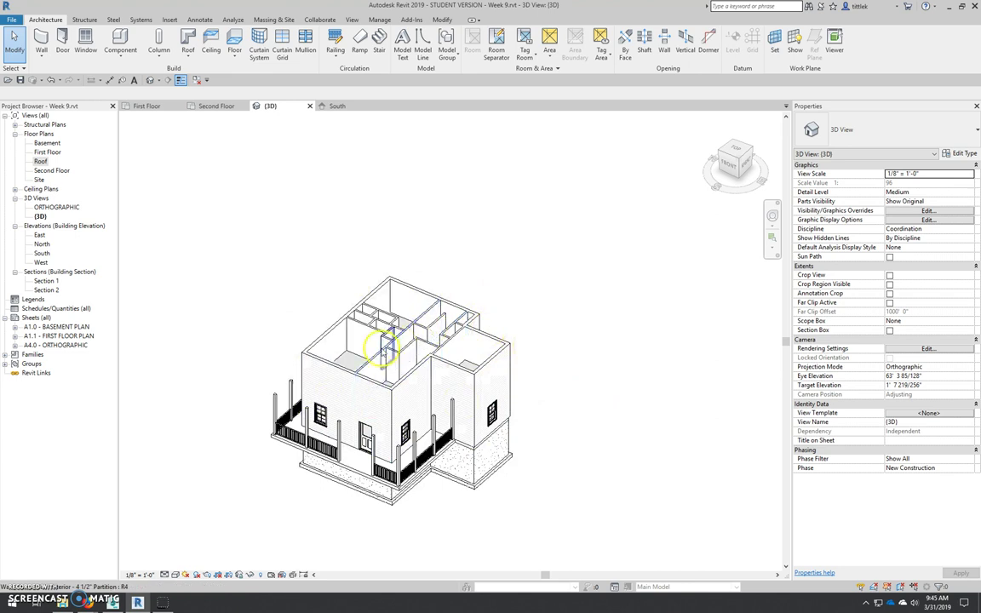
pyautogui.scroll(4, 385, 340)
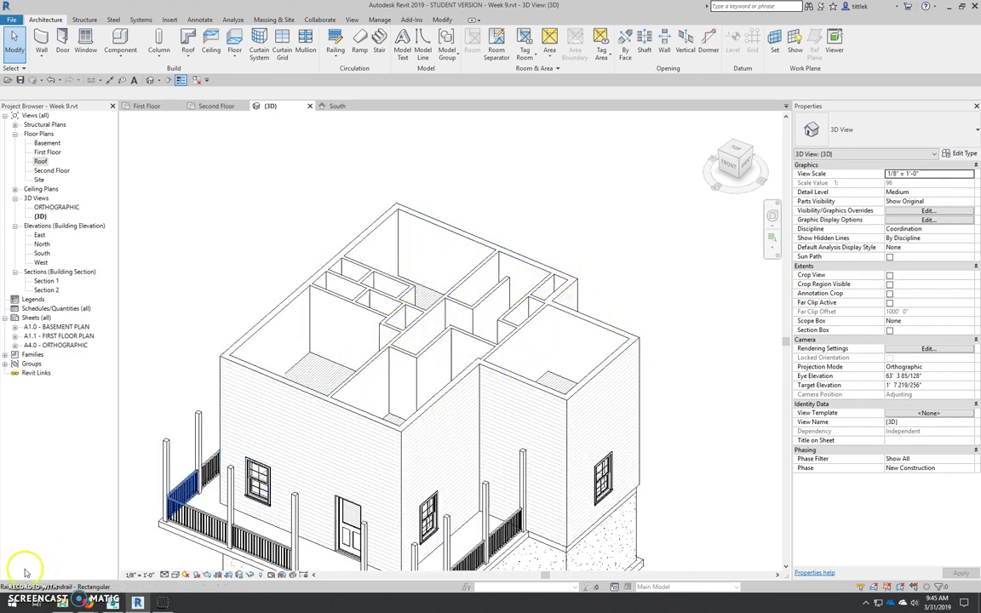
pyautogui.scroll(-3, 518, 309)
pyautogui.keyDown('shift'); pyautogui.moveTo(518, 309); pyautogui.dragTo(510, 373, button='middle'); pyautogui.keyUp('shift')
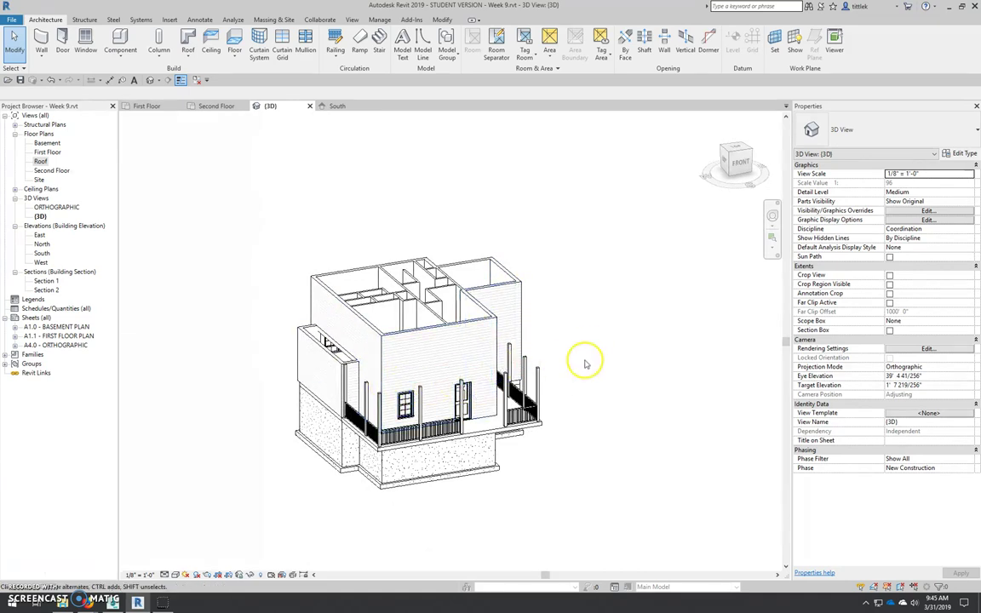
pyautogui.keyDown('shift'); pyautogui.moveTo(592, 352); pyautogui.dragTo(518, 377, button='middle'); pyautogui.keyUp('shift')
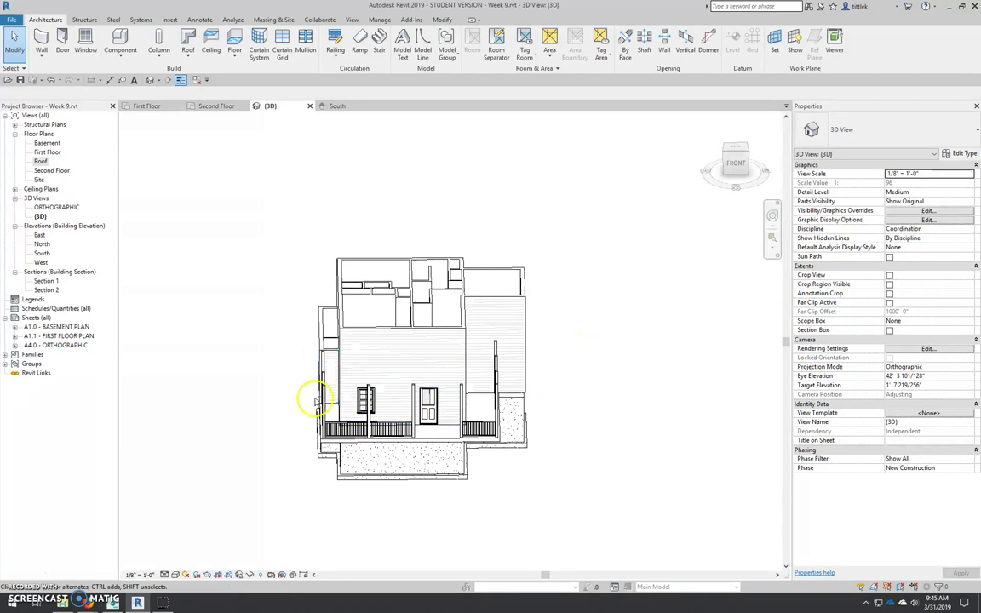
pyautogui.keyDown('shift'); pyautogui.moveTo(317, 400); pyautogui.dragTo(349, 387, button='middle'); pyautogui.keyUp('shift')
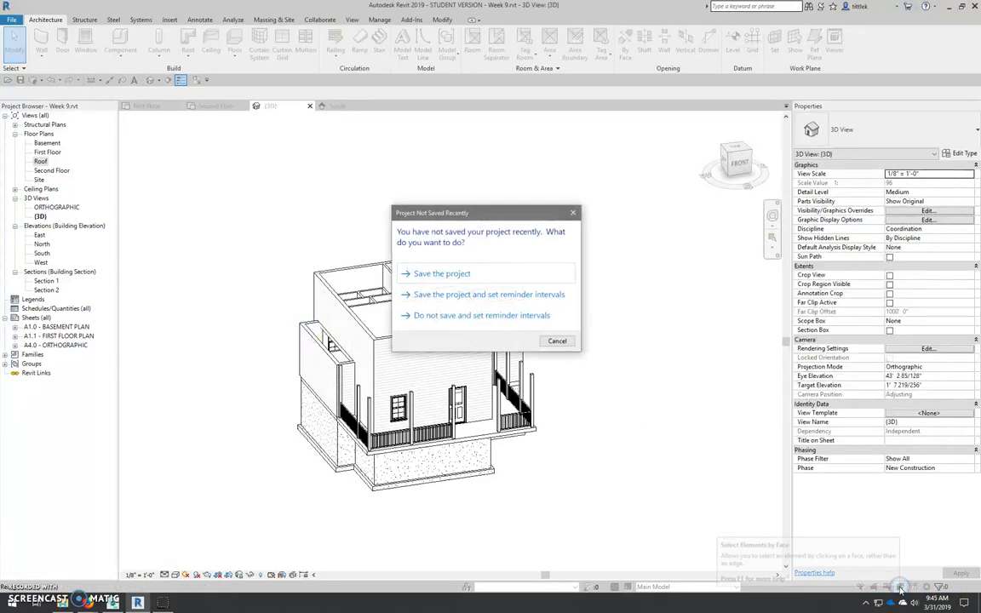
# Dismiss the save reminder without saving and return to the Second Floor plan
pyautogui.click(557, 341)
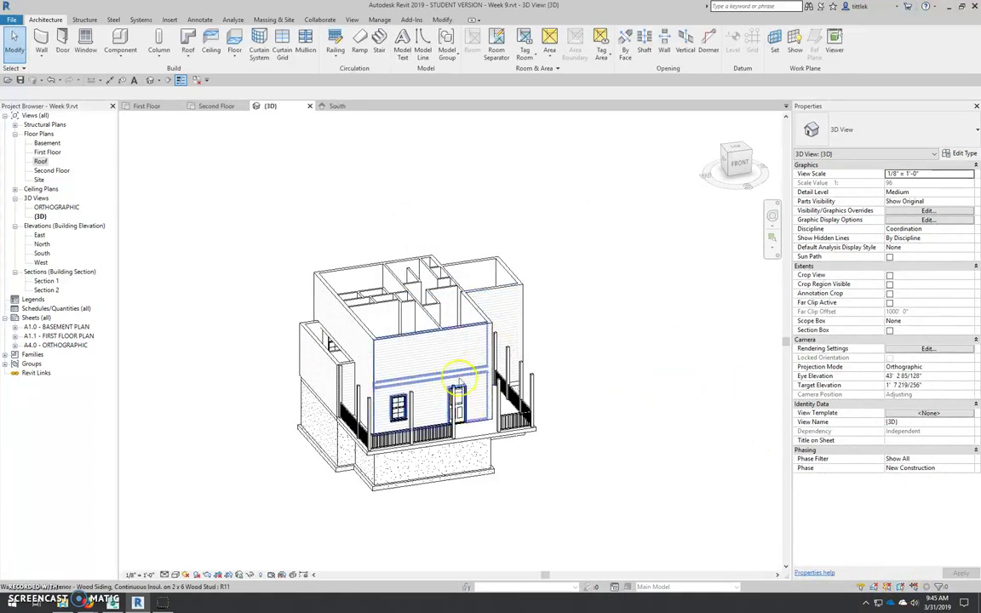
pyautogui.keyDown('shift'); pyautogui.moveTo(697, 444); pyautogui.dragTo(665, 463, button='middle'); pyautogui.keyUp('shift')
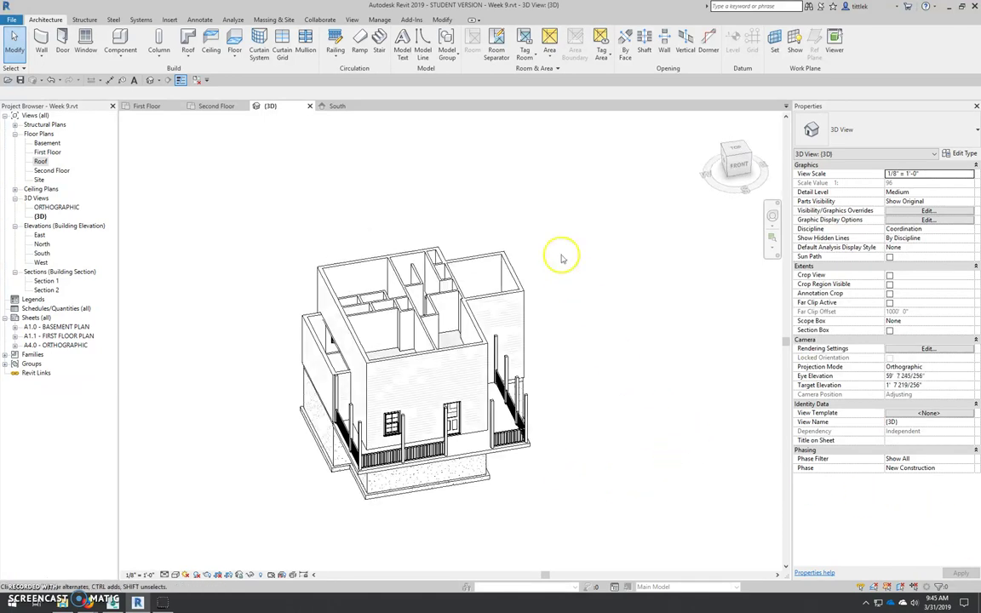
pyautogui.click(213, 107)
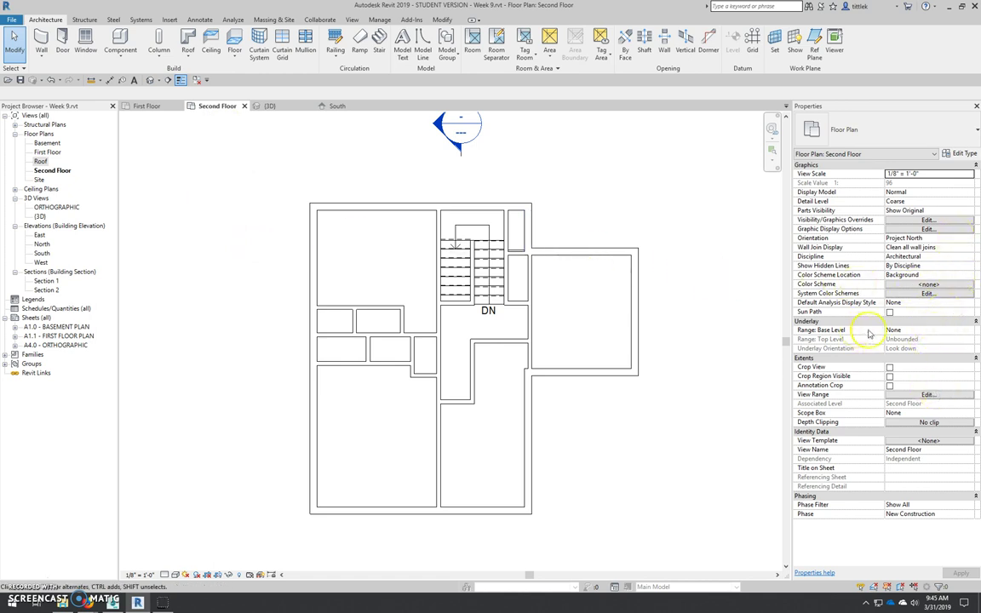
# Set the Second Floor plan's underlay base level to First Floor and apply it
pyautogui.click(970, 330)
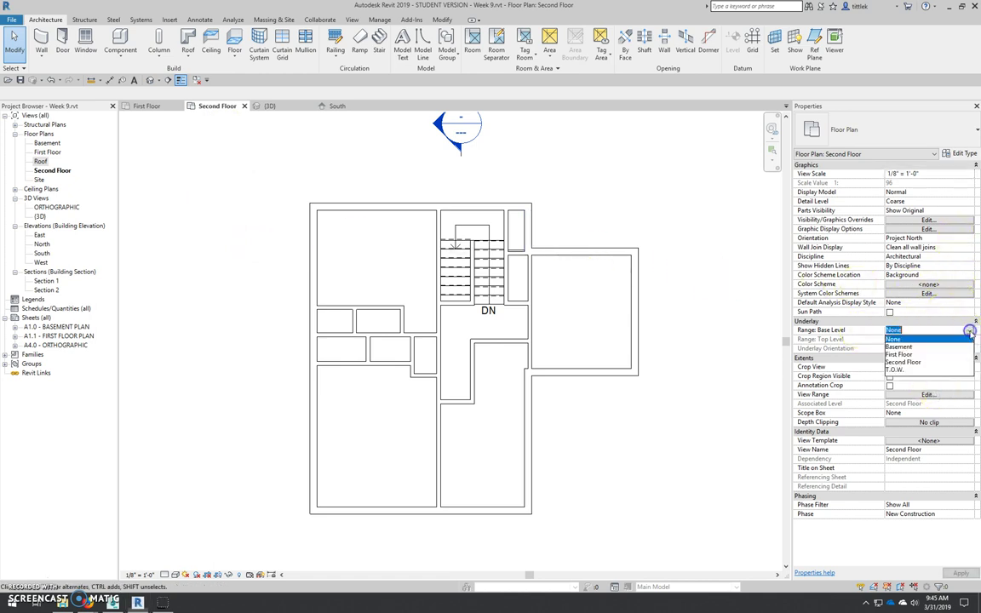
pyautogui.click(901, 354)
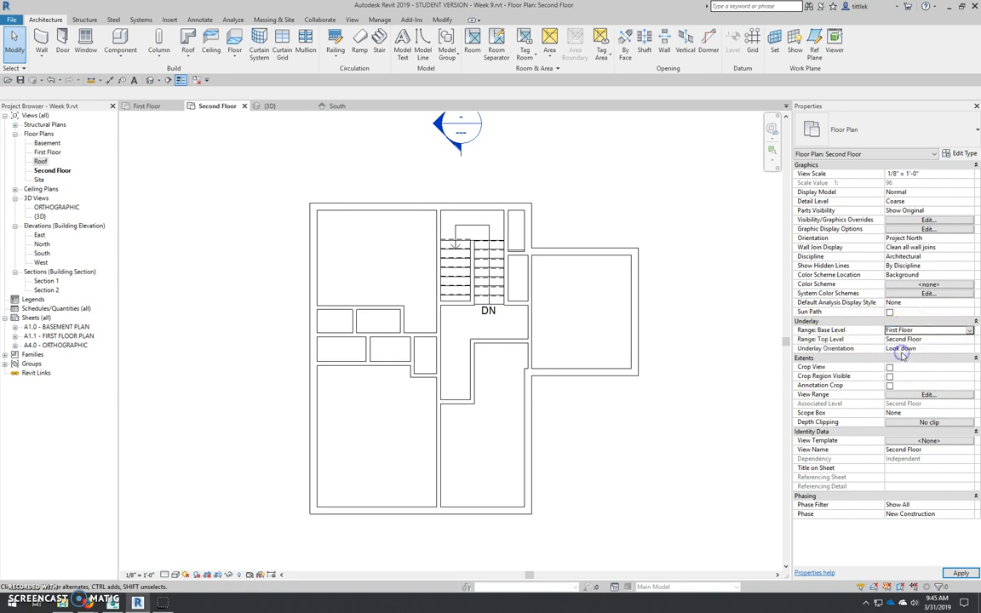
pyautogui.click(962, 574)
pyautogui.moveTo(293, 306); pyautogui.dragTo(430, 256, button='middle')
pyautogui.click(601, 301)
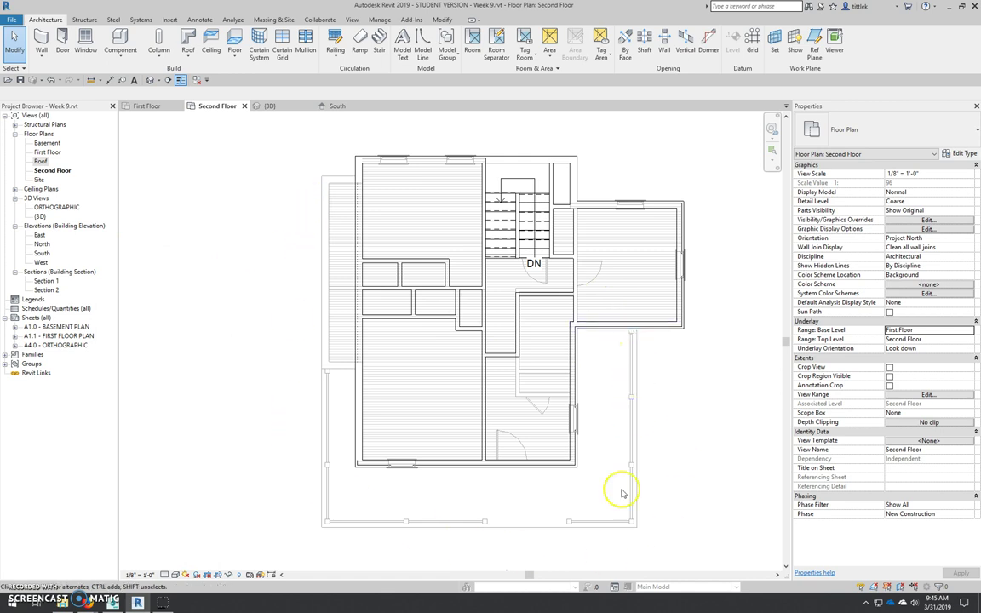
# Start a Roof by Footprint on the Second Floor using the Line draw tool
pyautogui.click(190, 52)
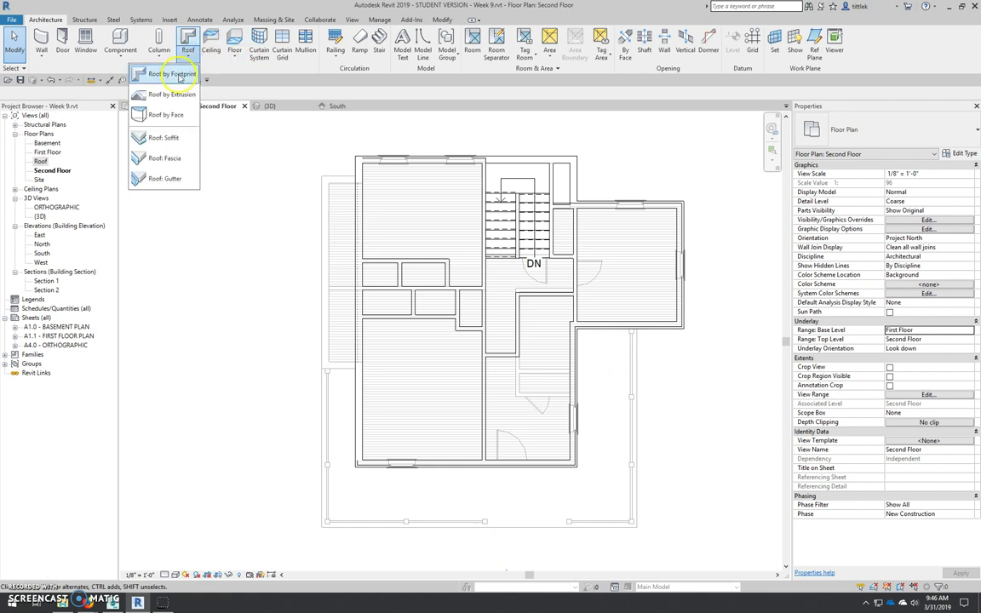
pyautogui.click(184, 51)
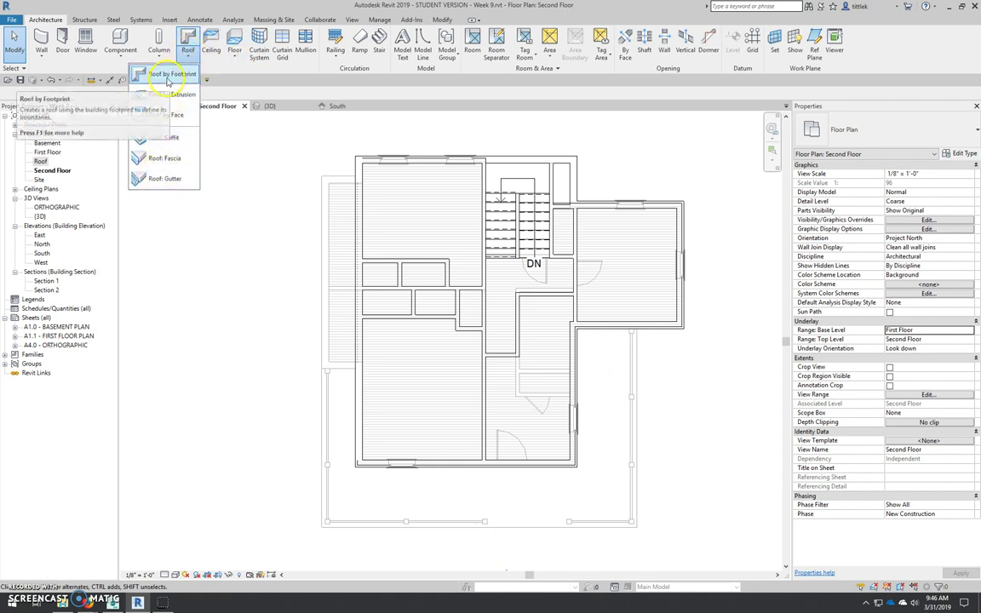
pyautogui.click(169, 75)
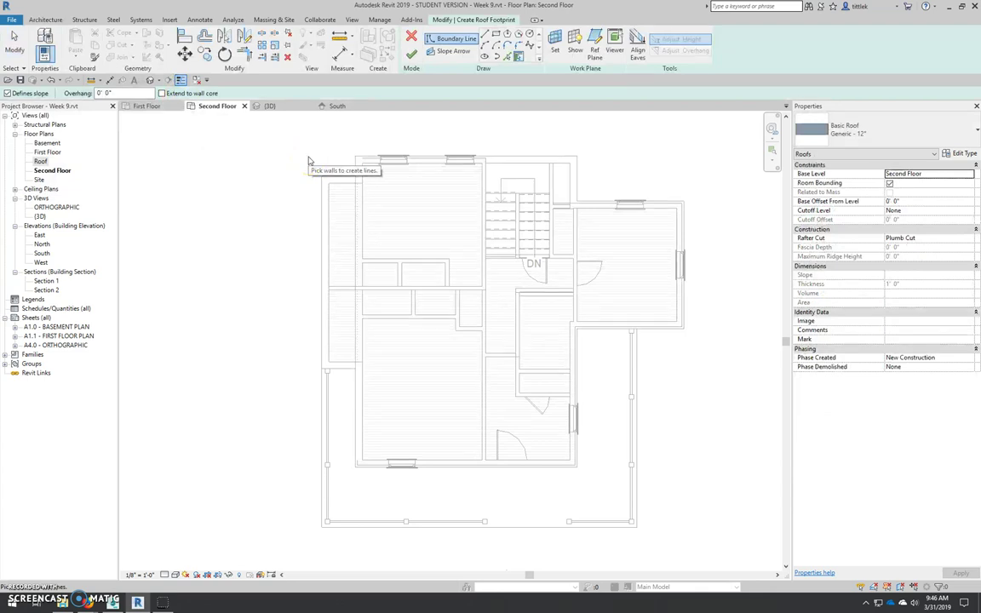
pyautogui.click(308, 154)
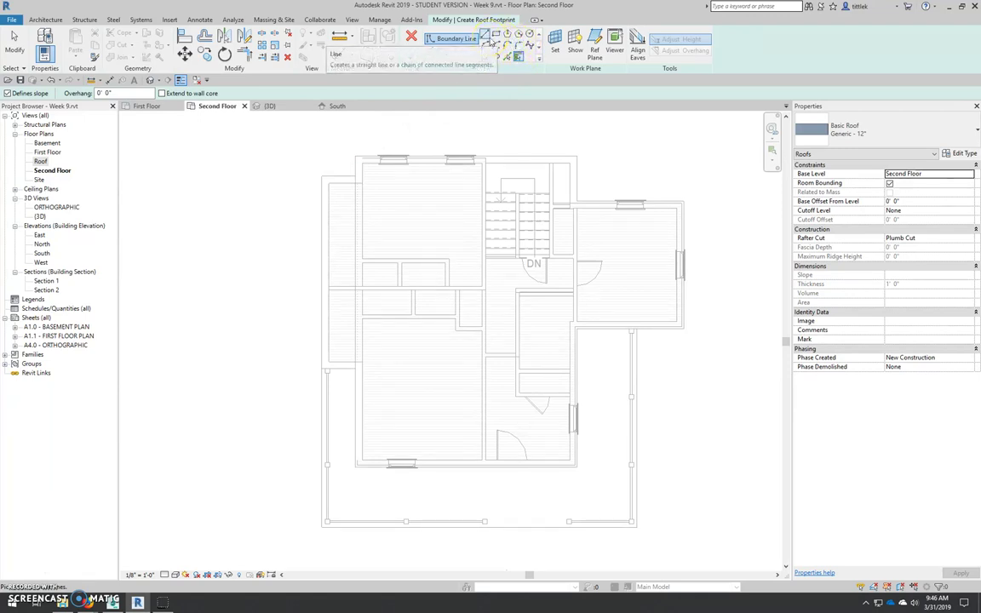
pyautogui.click(361, 573)
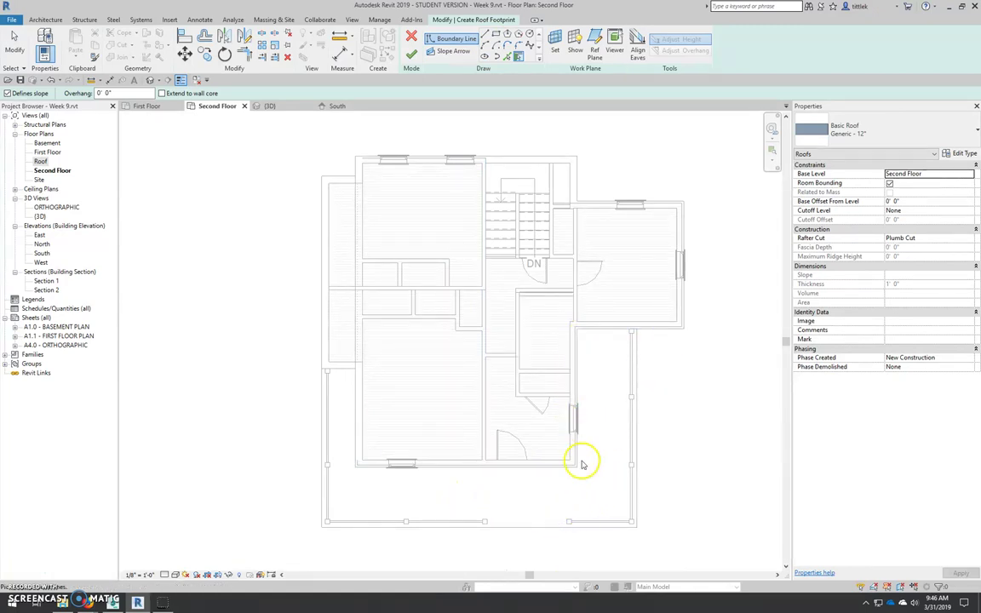
pyautogui.click(485, 40)
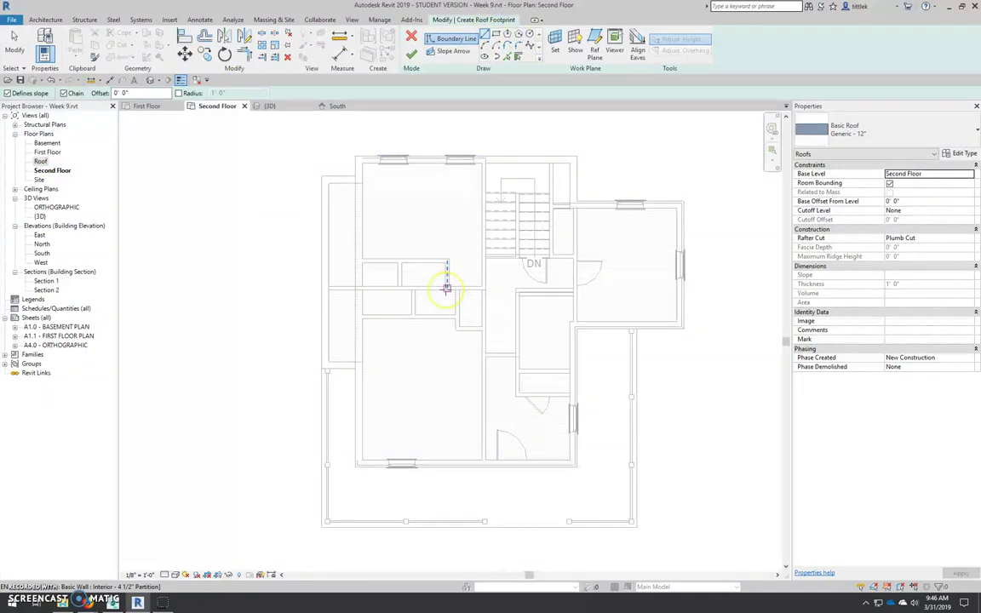
# Switch the roof type to Basic Roof Wood Rafter 8" - Asphalt Shingle - Insulated
pyautogui.click(412, 249)
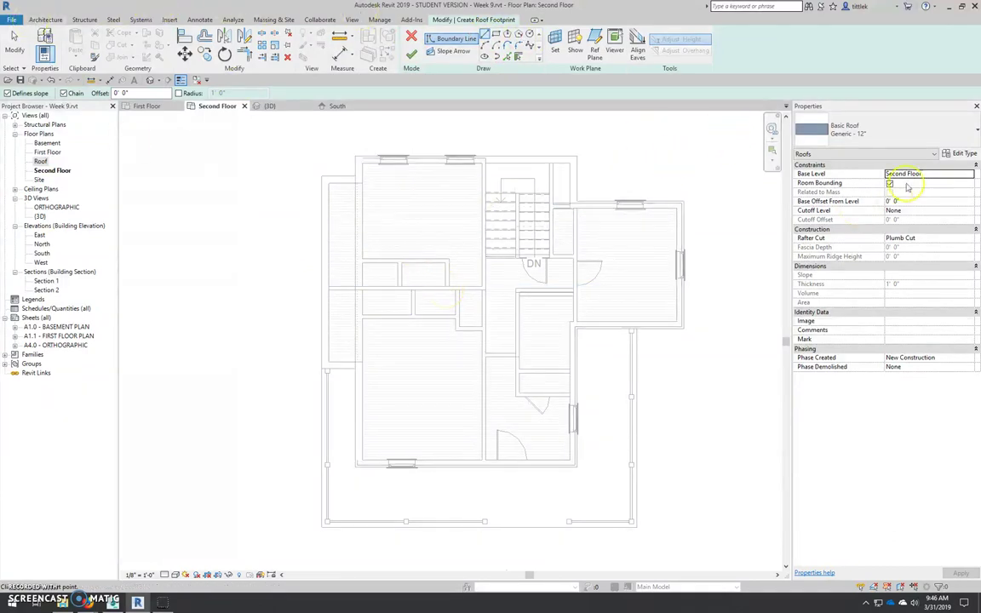
pyautogui.click(946, 128)
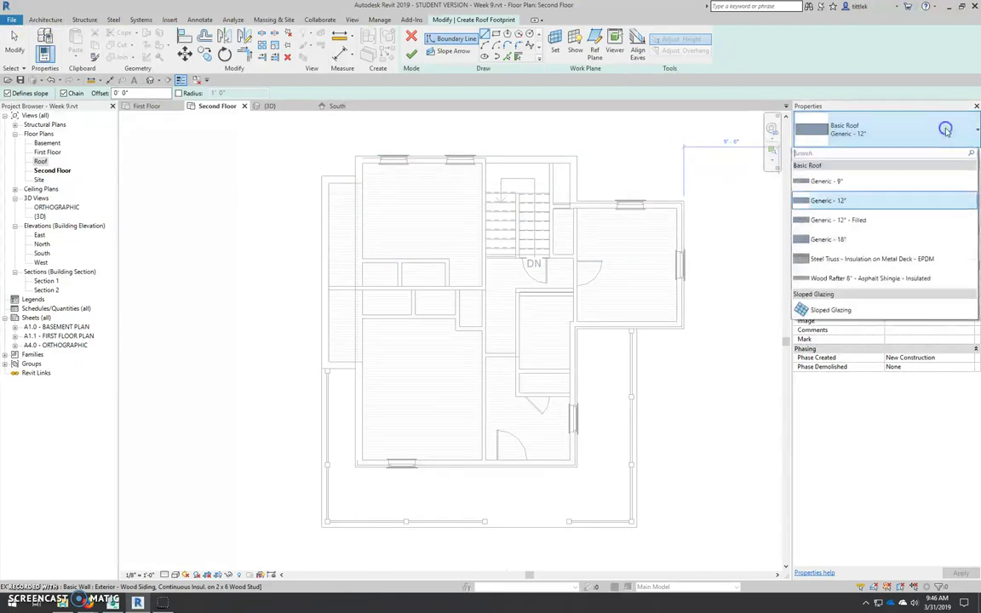
pyautogui.click(908, 276)
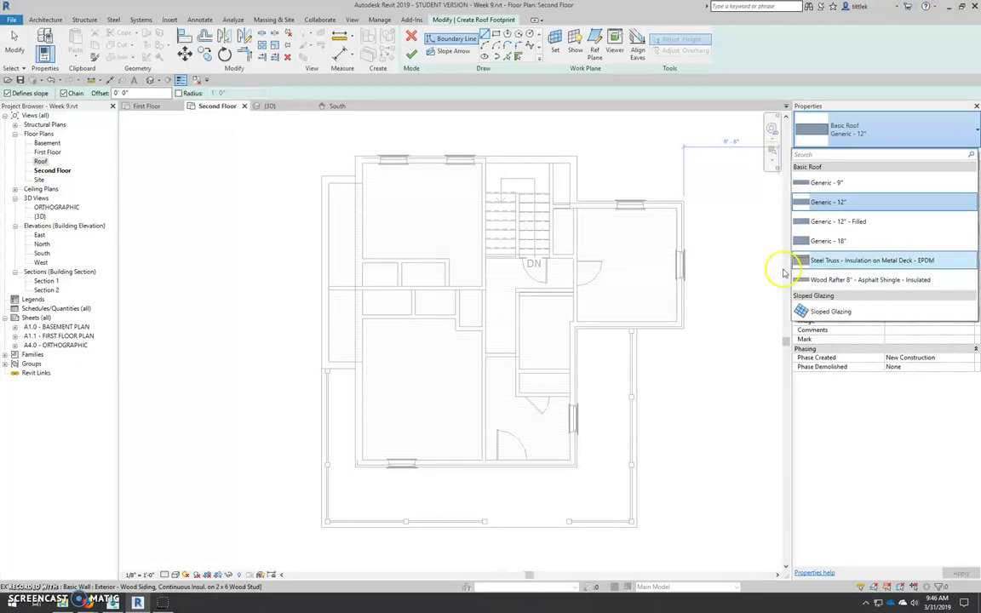
pyautogui.click(919, 283)
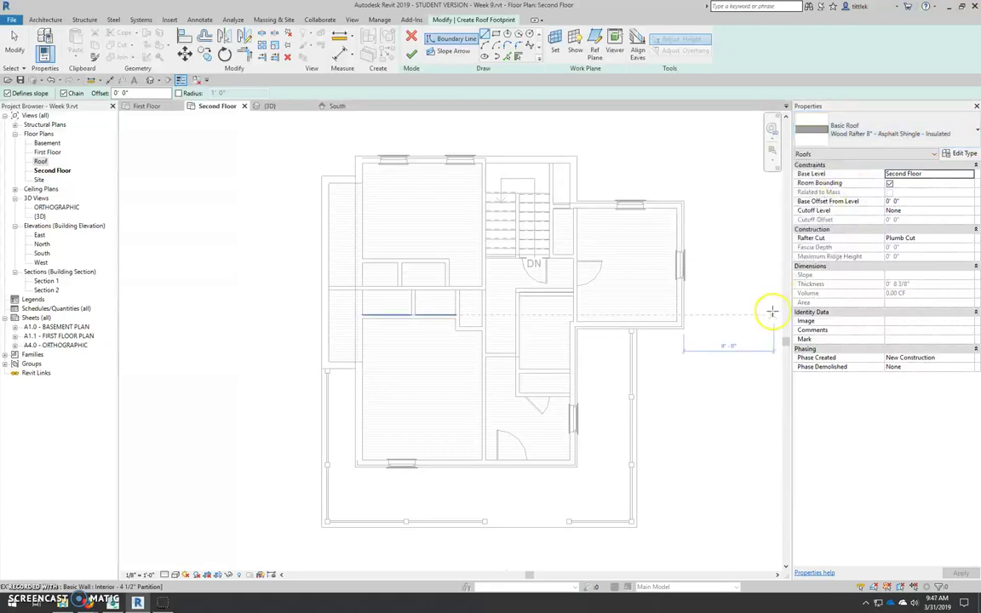
pyautogui.moveTo(682, 293); pyautogui.dragTo(664, 300, button='middle')
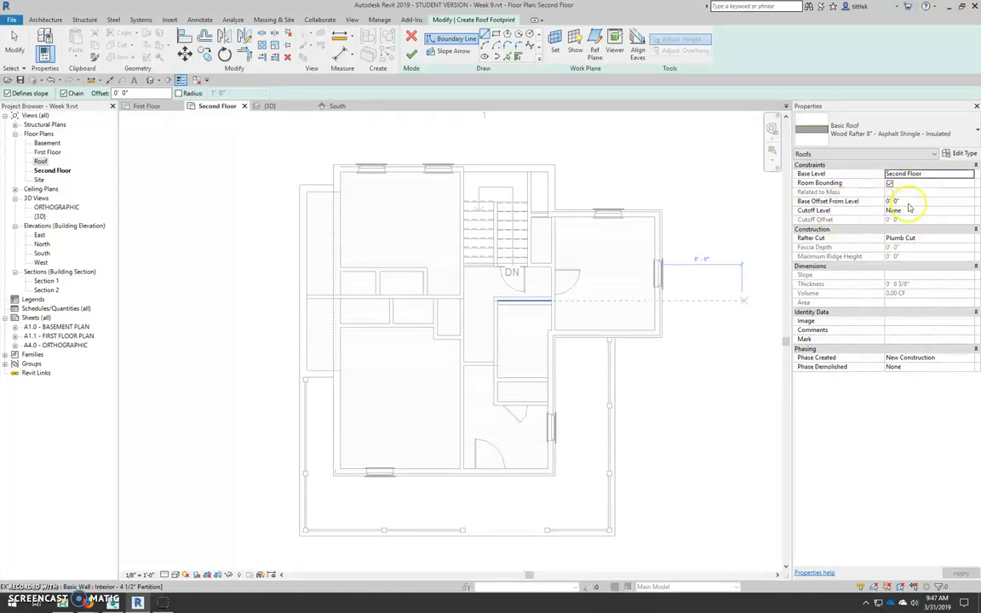
# Set Rafter Cut to Two Cut - Plumb and Fascia Depth to 0' 8", then apply
pyautogui.click(971, 241)
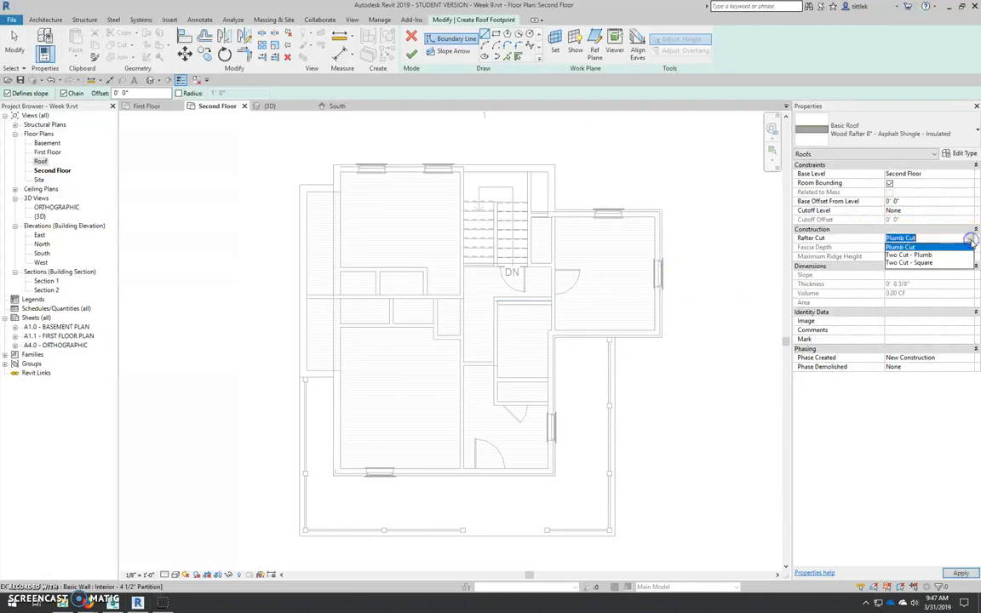
pyautogui.click(925, 256)
pyautogui.click(926, 248)
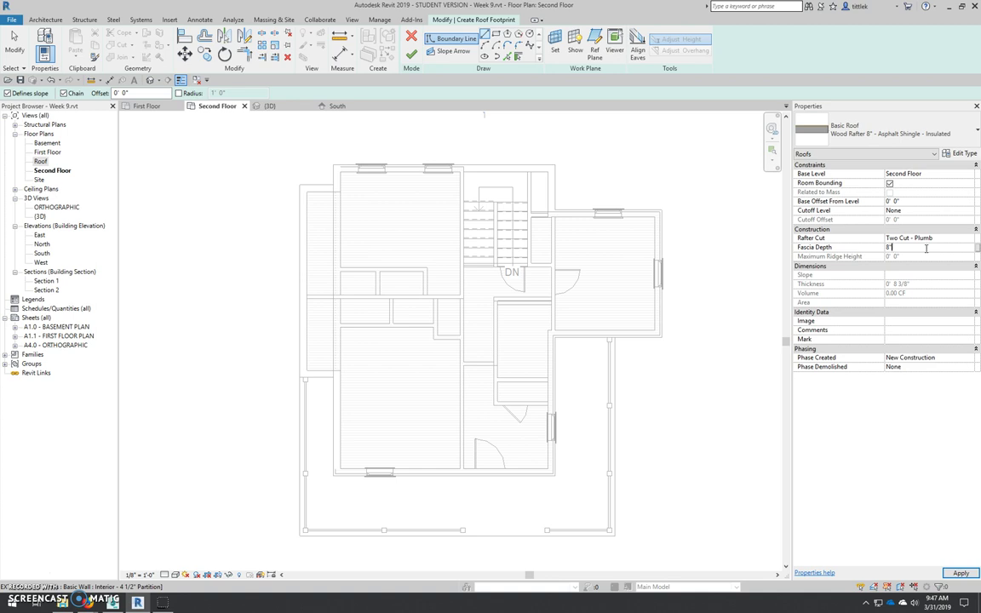
pyautogui.click(960, 574)
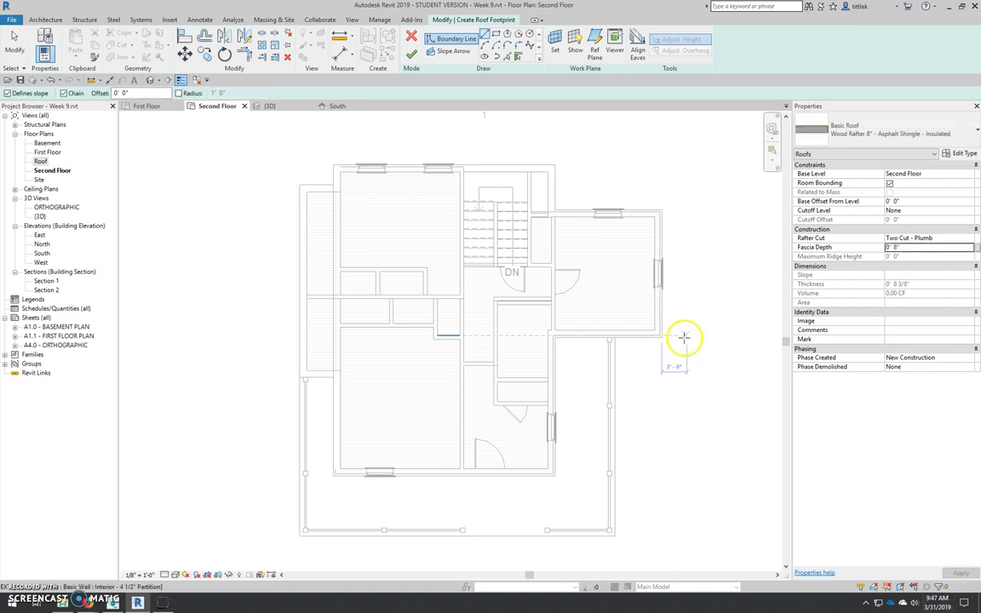
pyautogui.moveTo(609, 464); pyautogui.dragTo(615, 407, button='middle')
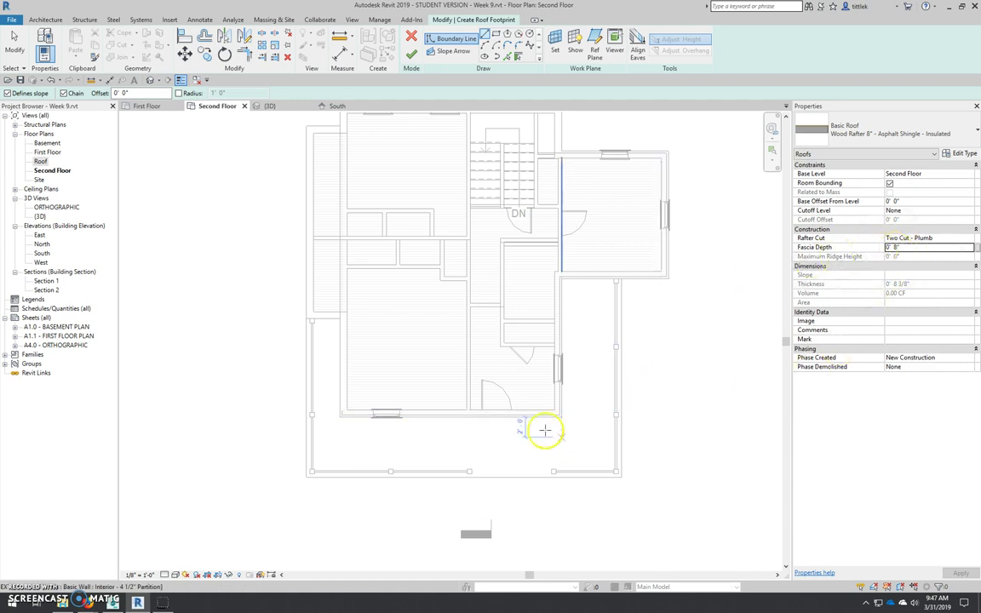
# Frame the whole building and enter a 1' 4" offset for the roof boundary lines
pyautogui.scroll(5, 311, 257)
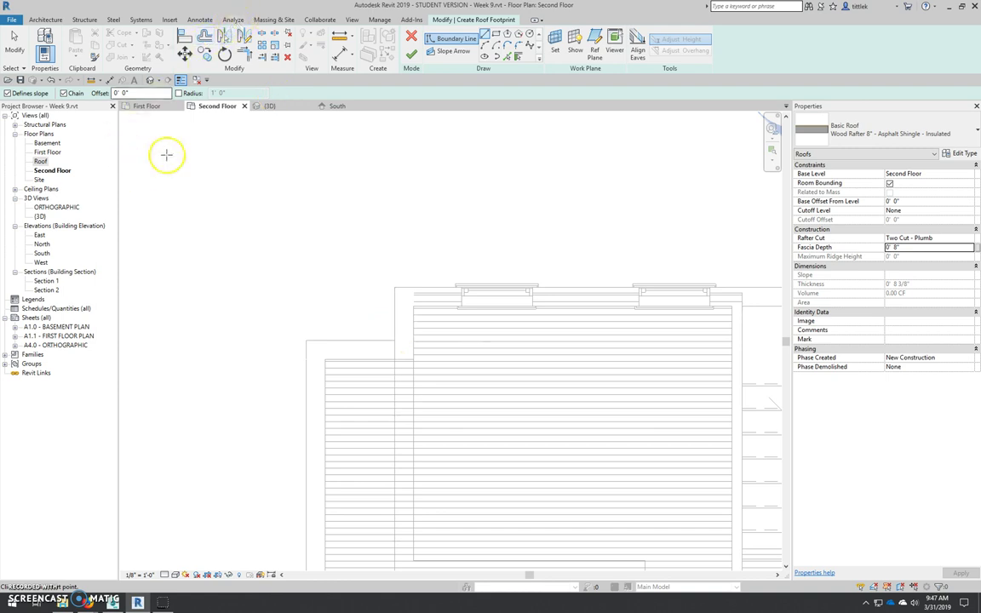
pyautogui.scroll(-2, 364, 305)
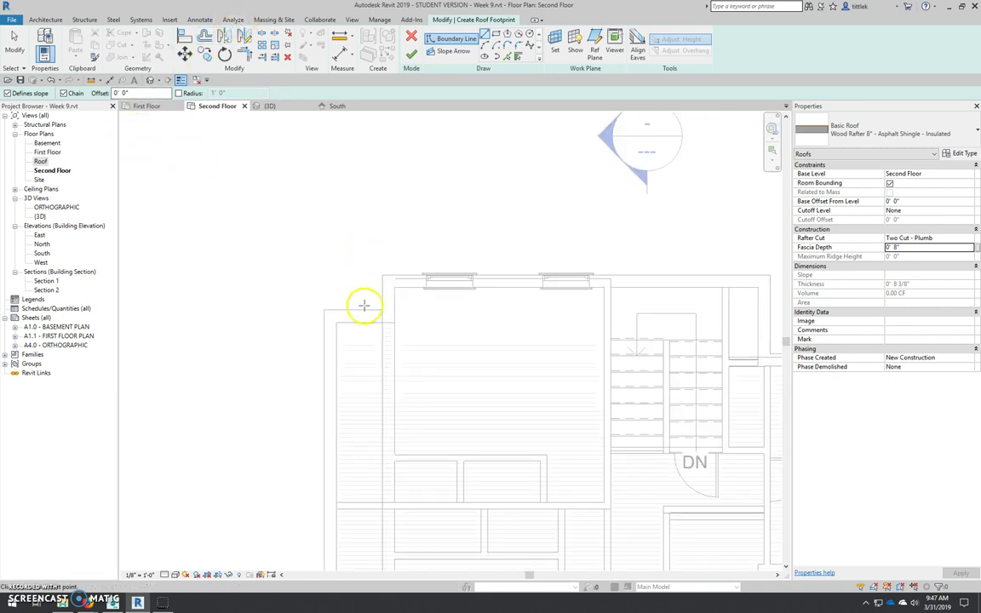
pyautogui.moveTo(310, 355); pyautogui.dragTo(302, 206, button='middle')
pyautogui.scroll(-3, 340, 281)
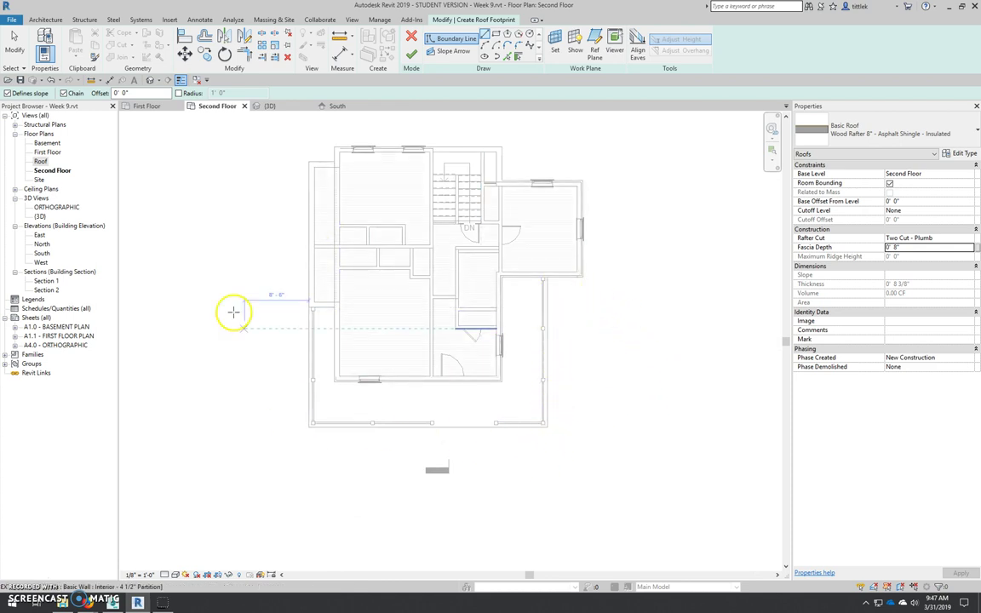
pyautogui.moveTo(235, 313)
pyautogui.mouseDown(button='middle')
pyautogui.moveTo(247, 318)
pyautogui.moveTo(170, 111)
pyautogui.mouseUp(button='middle')
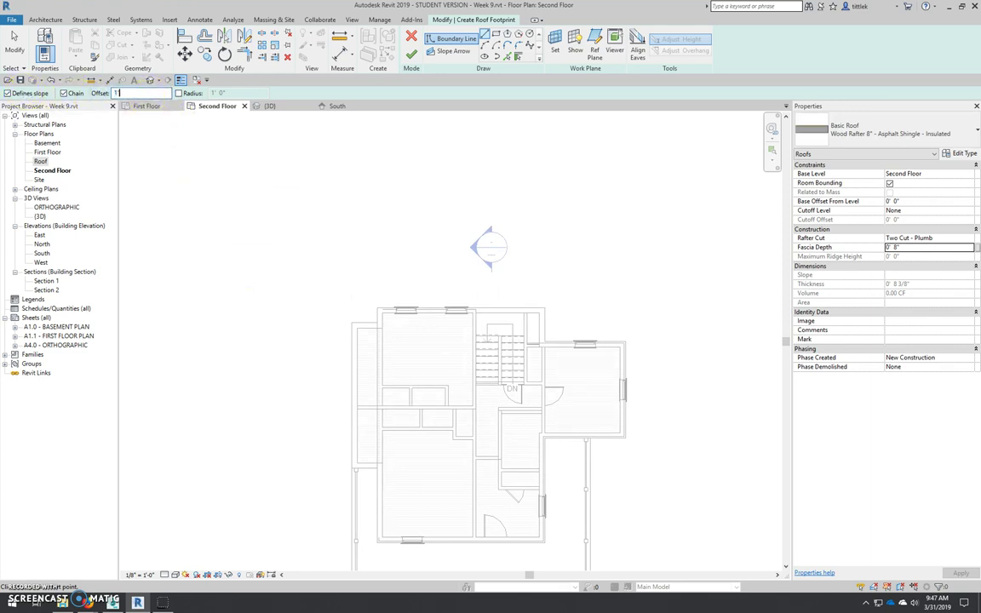
pyautogui.press('Return')
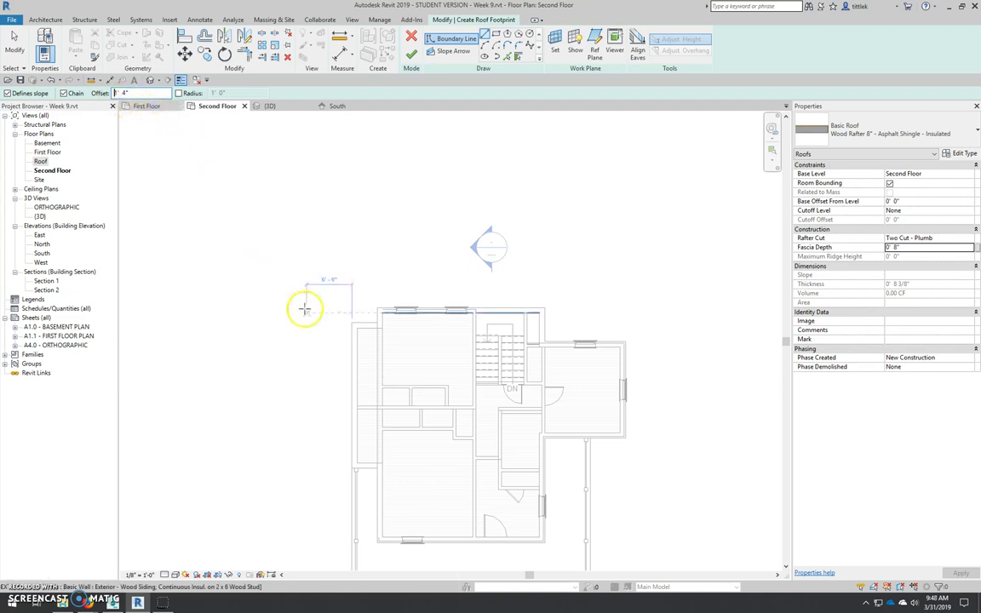
pyautogui.scroll(6, 324, 324)
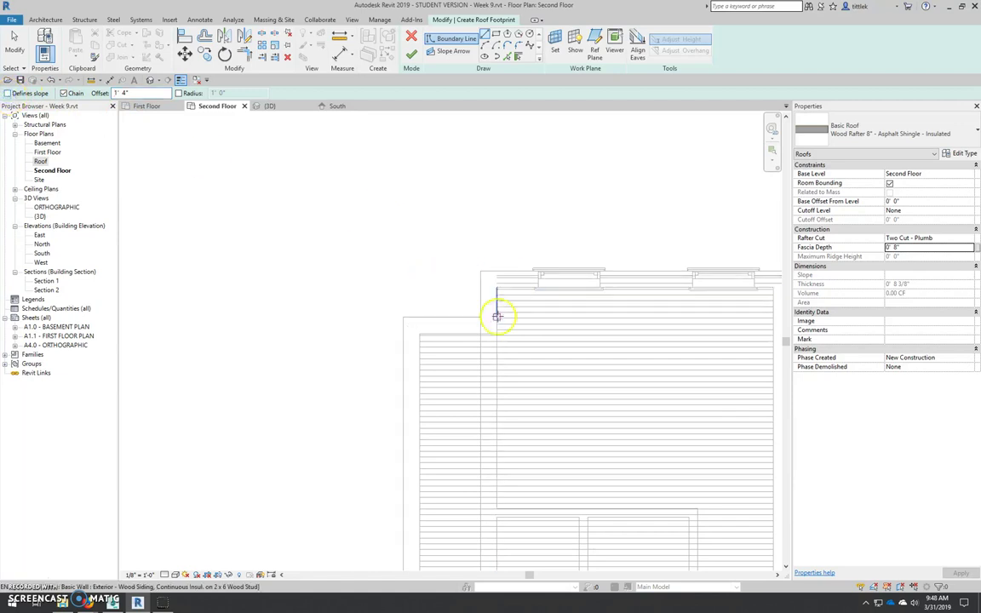
# Sketch the first boundary line along the upper-left wall, flipping its 1' 4" offset outward
pyautogui.click(416, 316)
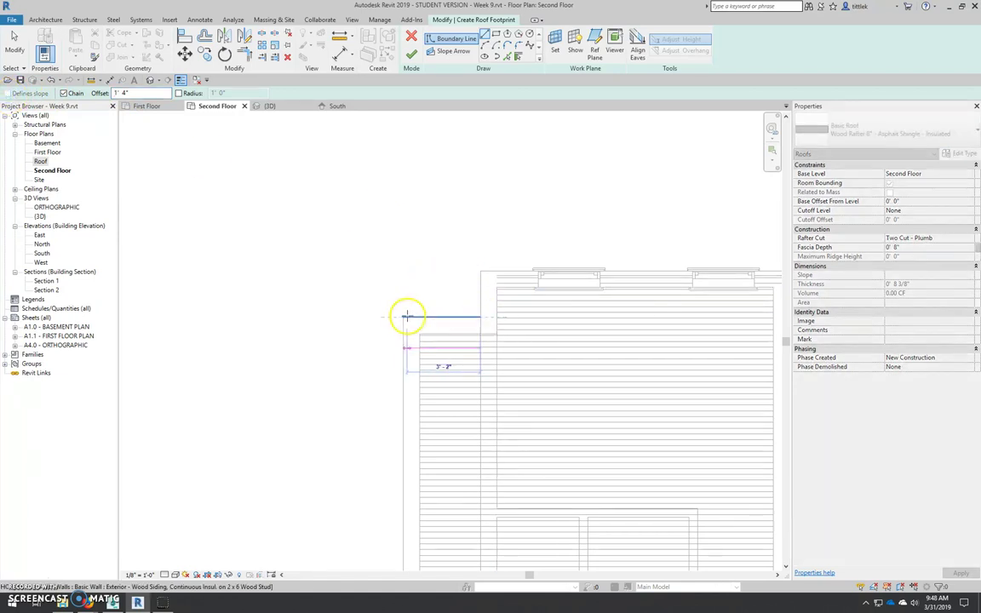
pyautogui.press('Escape')
pyautogui.click(478, 320)
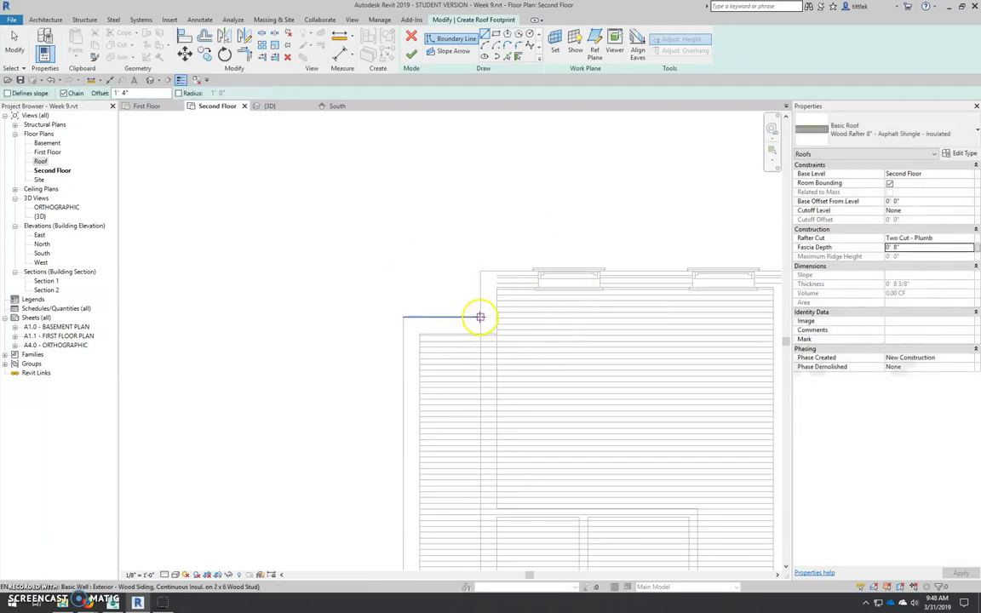
pyautogui.click(403, 317)
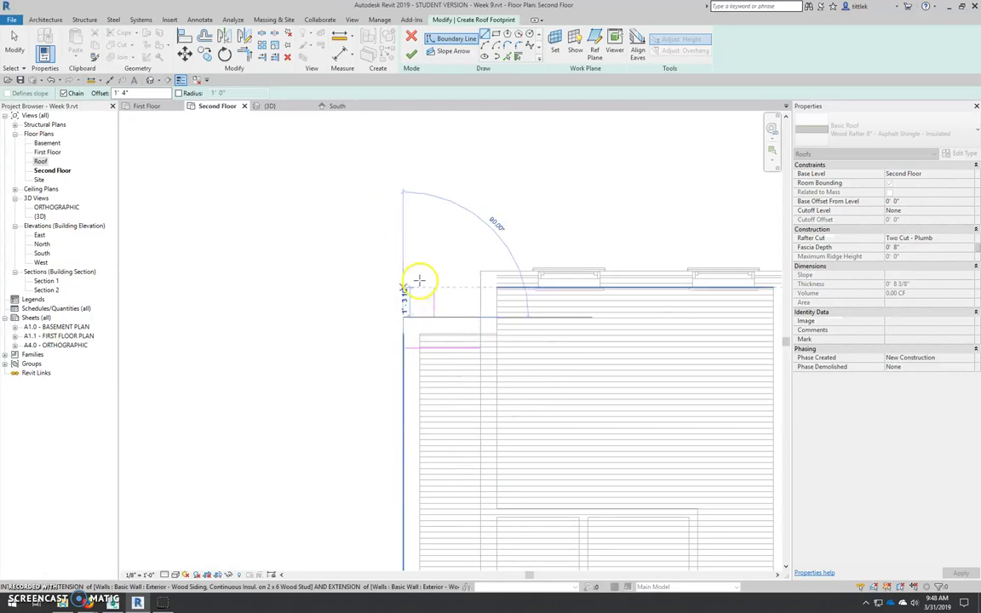
pyautogui.press('Escape')
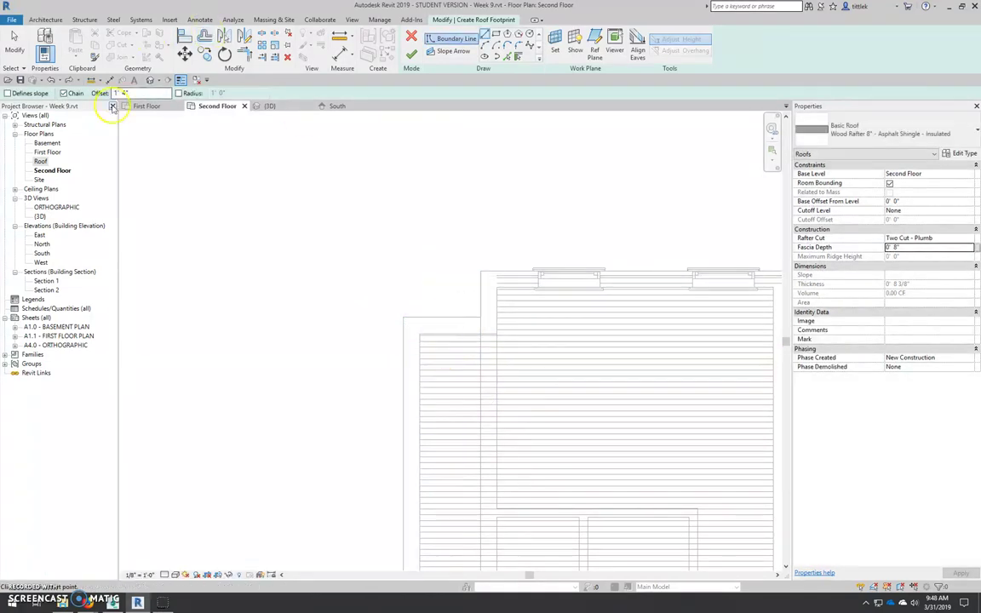
pyautogui.click(498, 34)
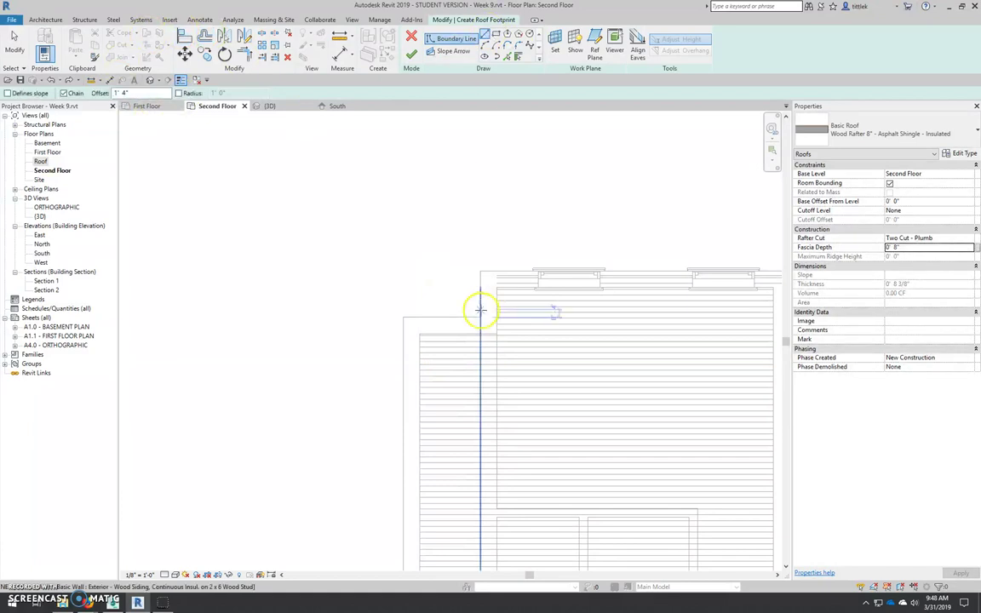
pyautogui.click(481, 316)
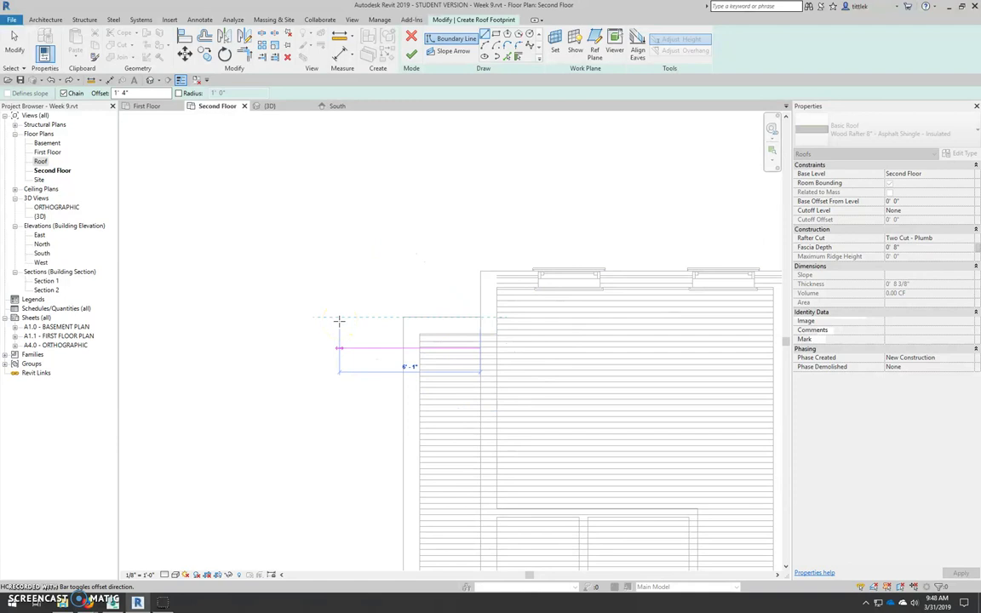
pyautogui.press('space')
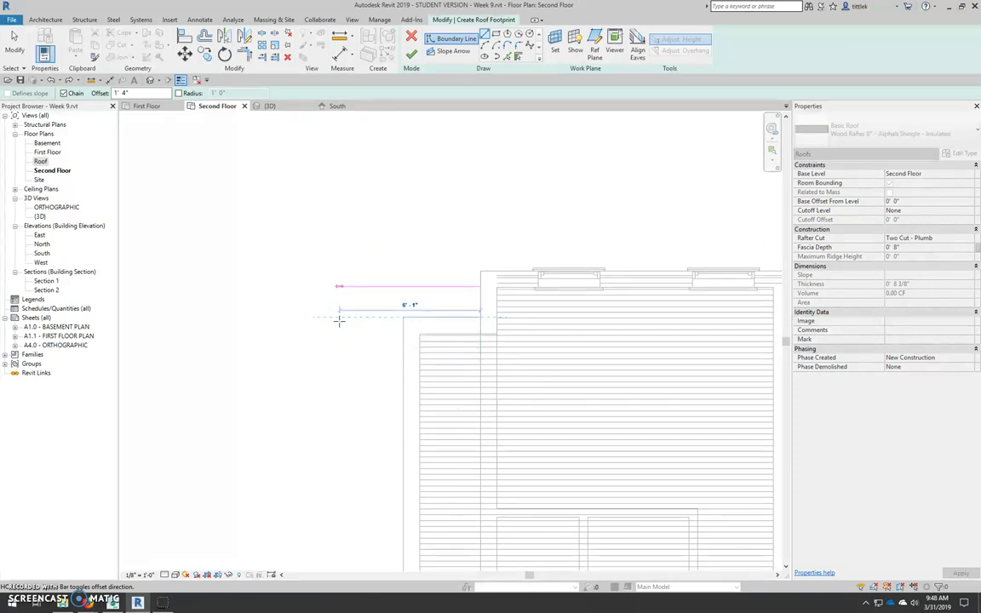
pyautogui.click(403, 317)
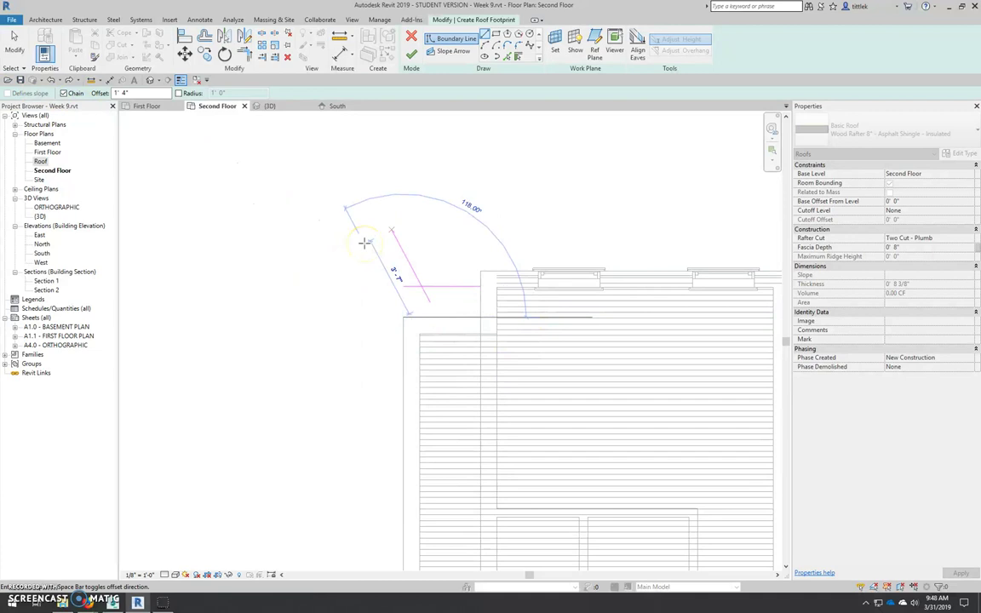
pyautogui.press('Escape')
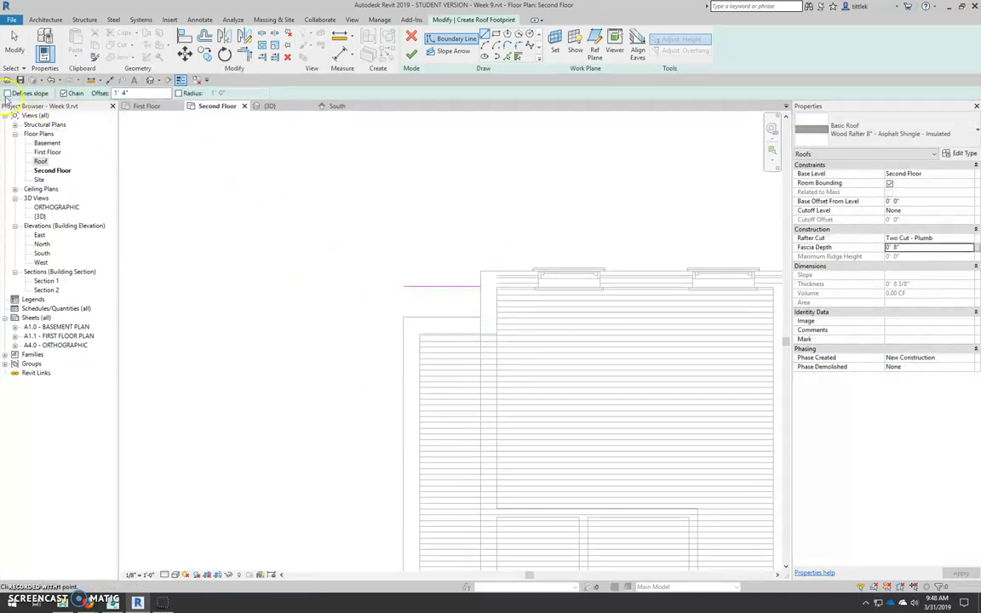
# Chain sloped boundary lines from the left wall corner to the lower-left, across the bottom, and up to the right wall step
pyautogui.click(406, 318)
pyautogui.scroll(-1, 403, 439)
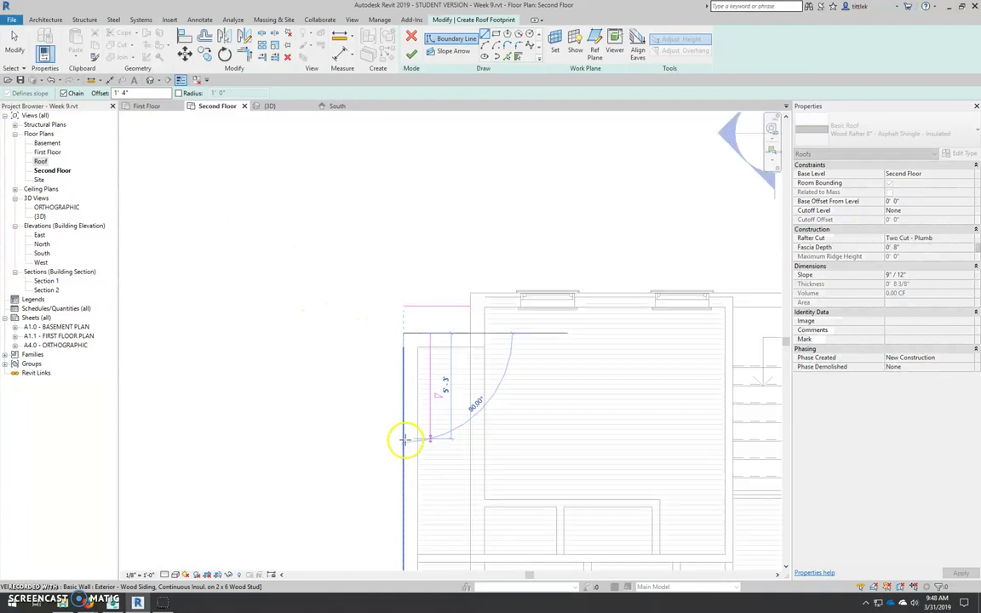
pyautogui.moveTo(403, 440); pyautogui.dragTo(394, 272, button='middle')
pyautogui.scroll(-1, 394, 269)
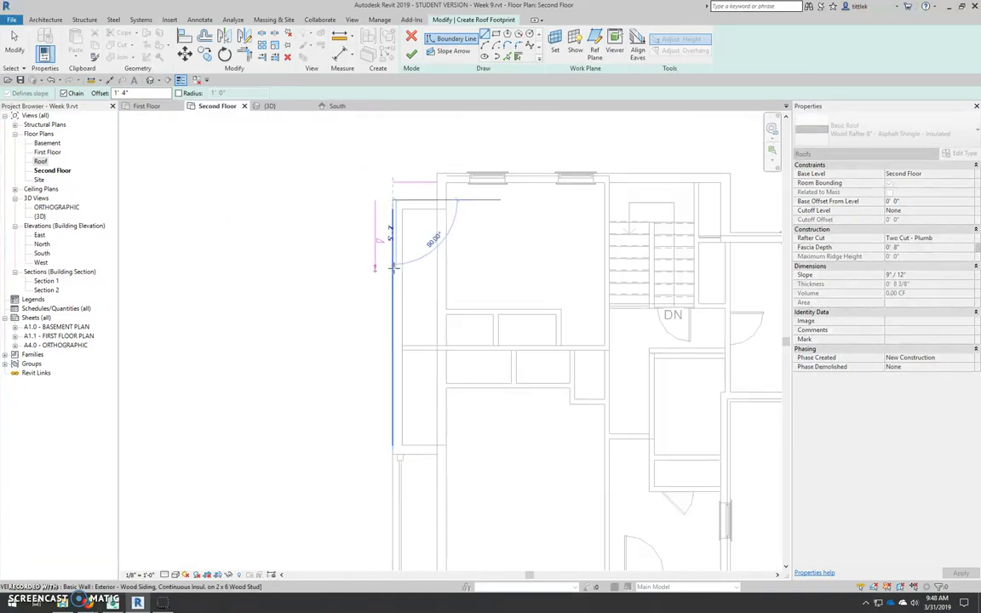
pyautogui.moveTo(379, 484); pyautogui.dragTo(397, 305, button='middle')
pyautogui.click(396, 375)
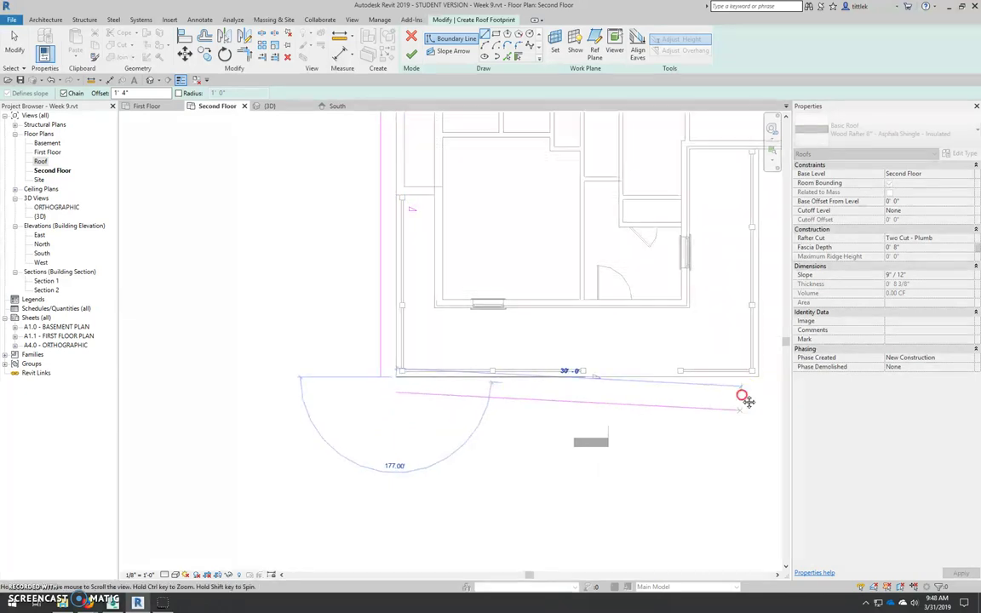
pyautogui.moveTo(744, 396); pyautogui.dragTo(504, 385, button='middle')
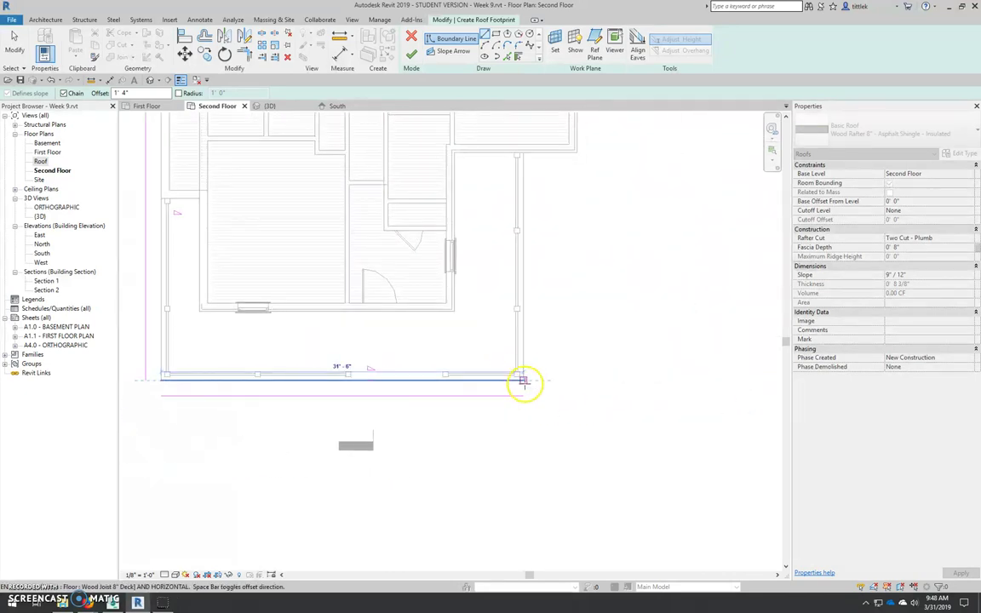
pyautogui.click(523, 380)
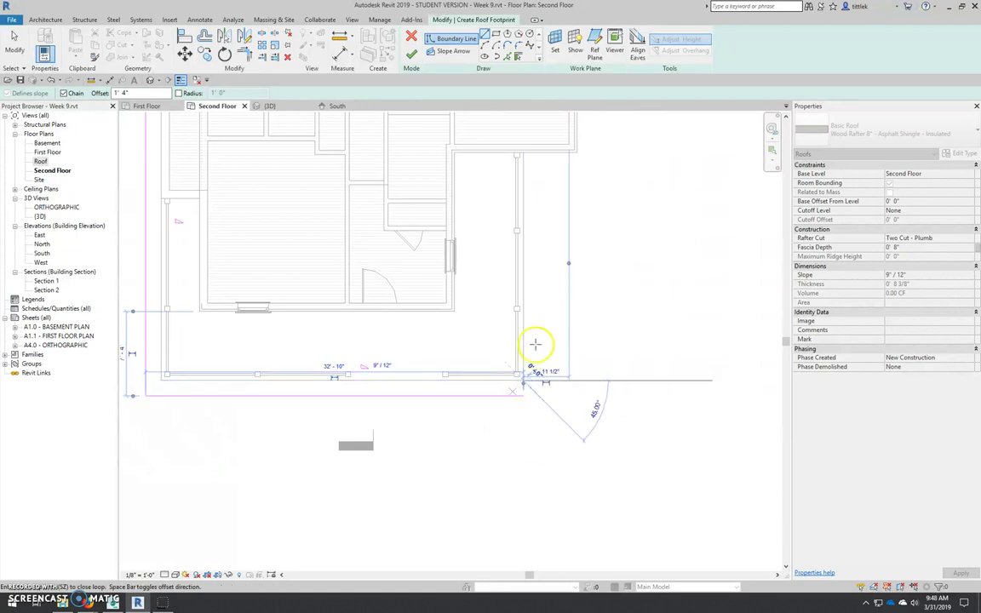
pyautogui.click(519, 153)
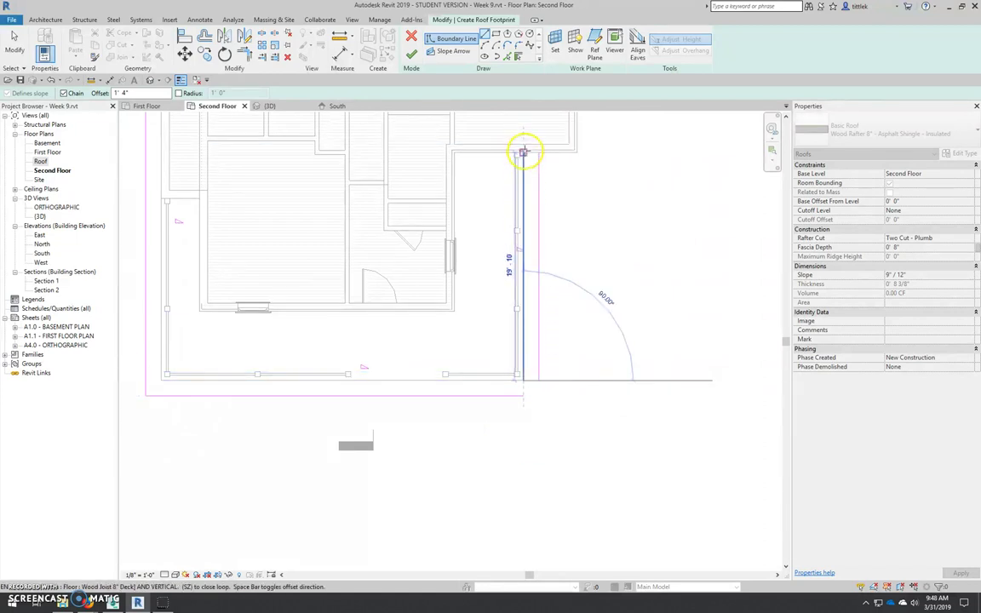
pyautogui.scroll(-5, 587, 383)
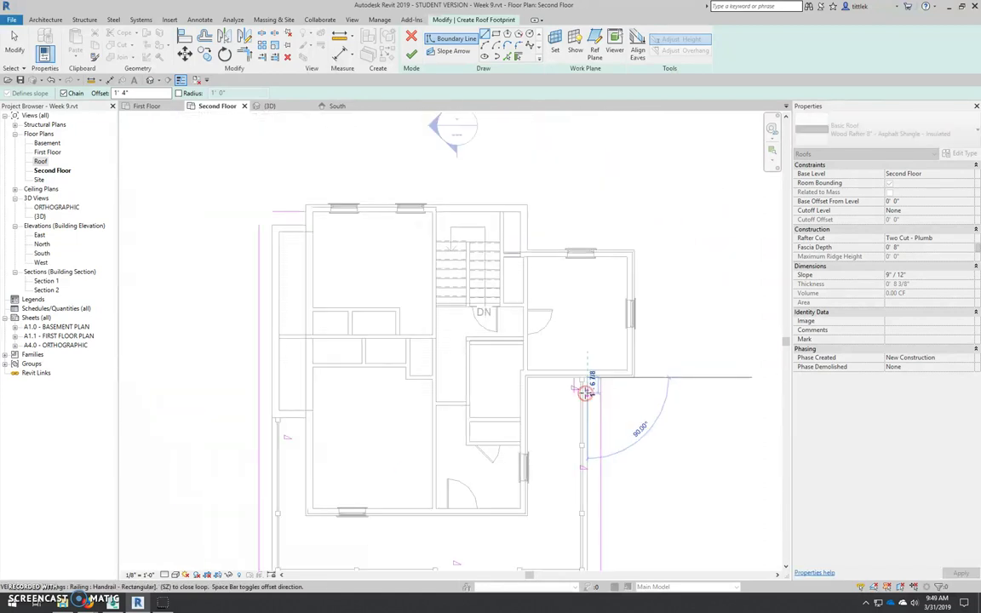
# Turn off Defines slope and try a first boundary line, cancelling the misdrawn segment
pyautogui.press('Escape')
pyautogui.press('Escape')
pyautogui.click(252, 78)
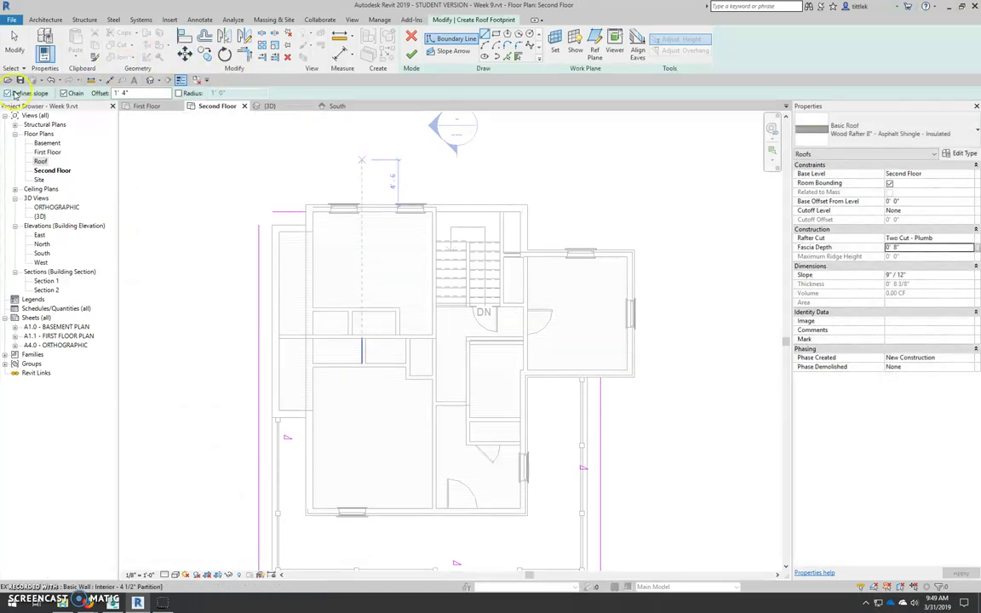
pyautogui.scroll(8, 502, 417)
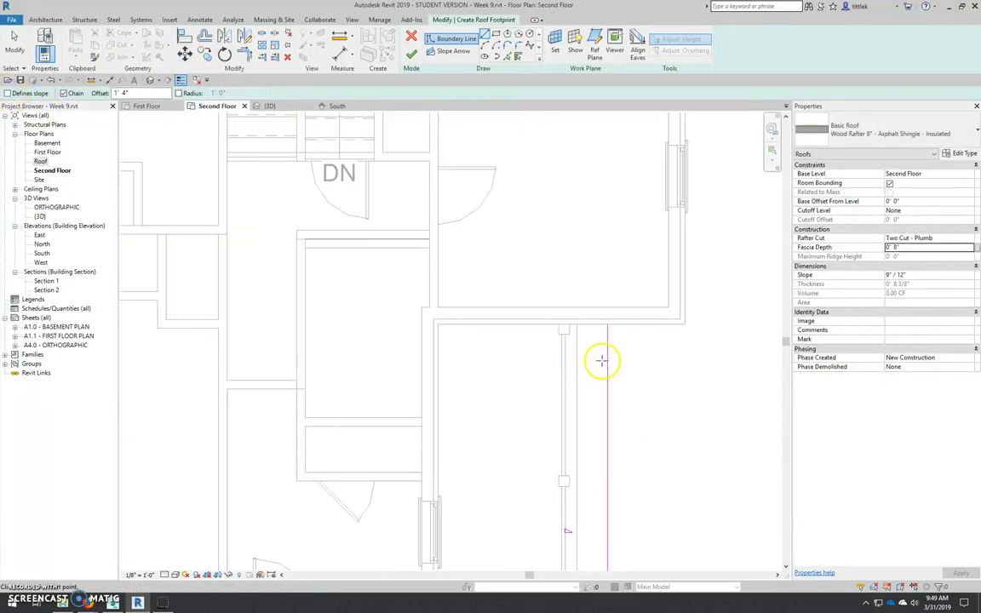
pyautogui.click(606, 328)
pyautogui.click(445, 324)
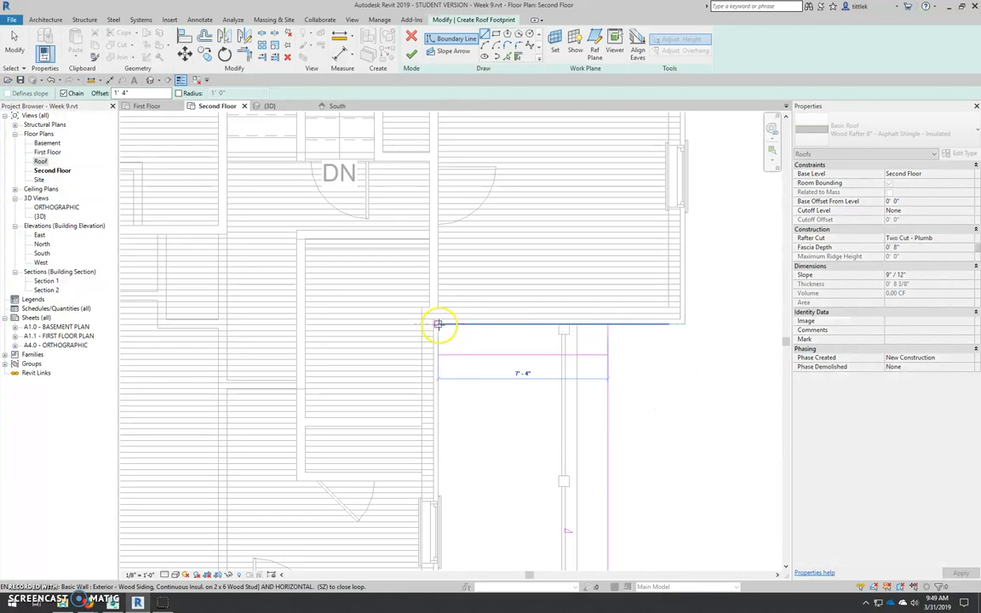
pyautogui.click(483, 405)
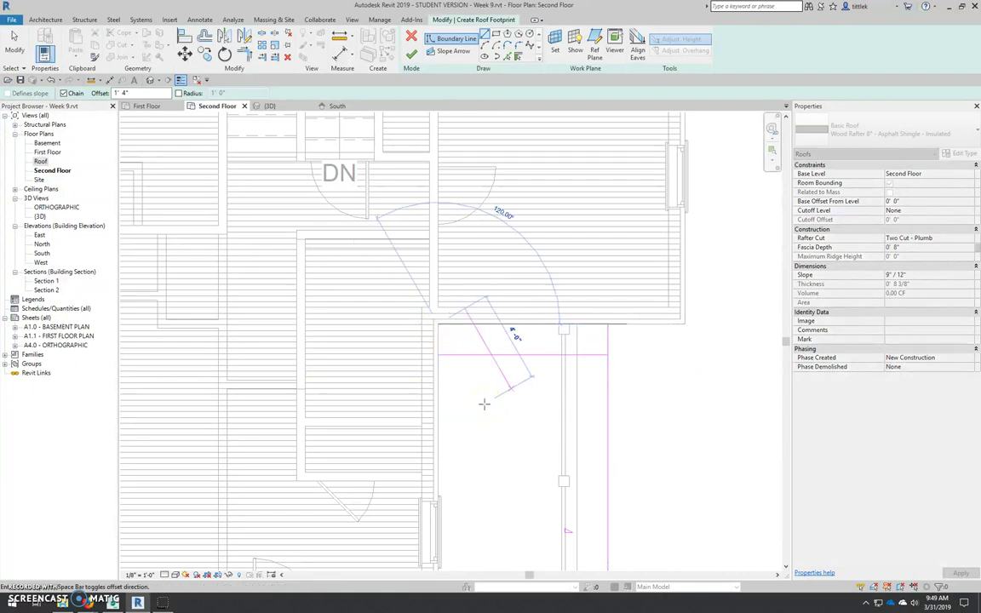
pyautogui.scroll(-3, 563, 324)
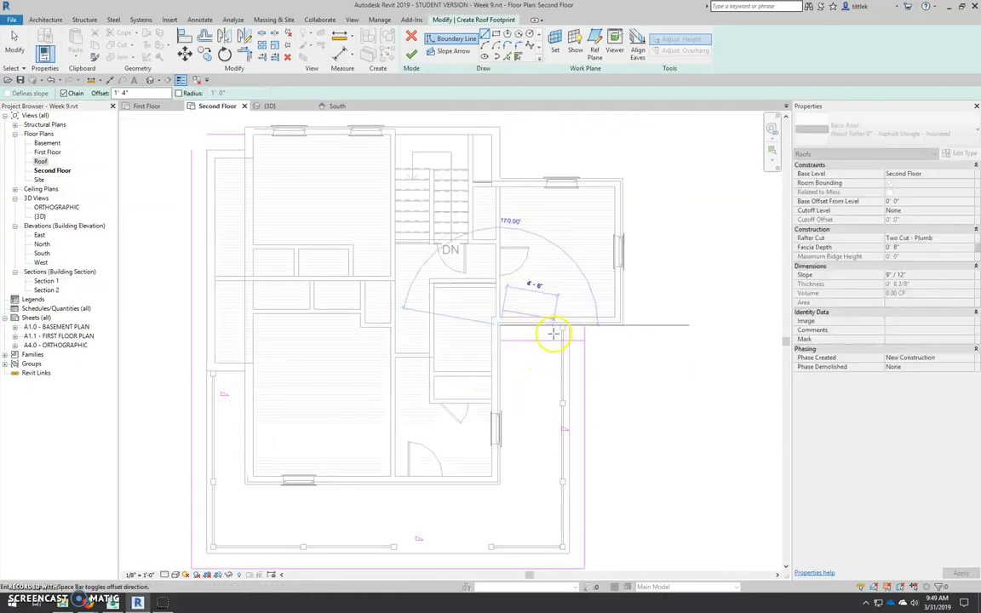
pyautogui.press('Escape')
pyautogui.scroll(3, 561, 333)
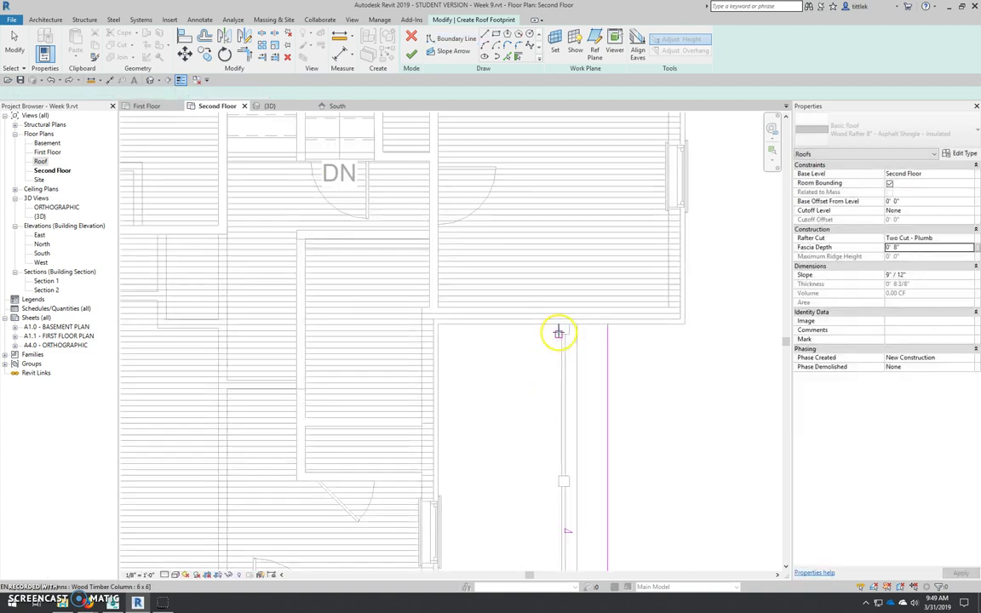
pyautogui.scroll(-3, 515, 402)
pyautogui.press('Escape')
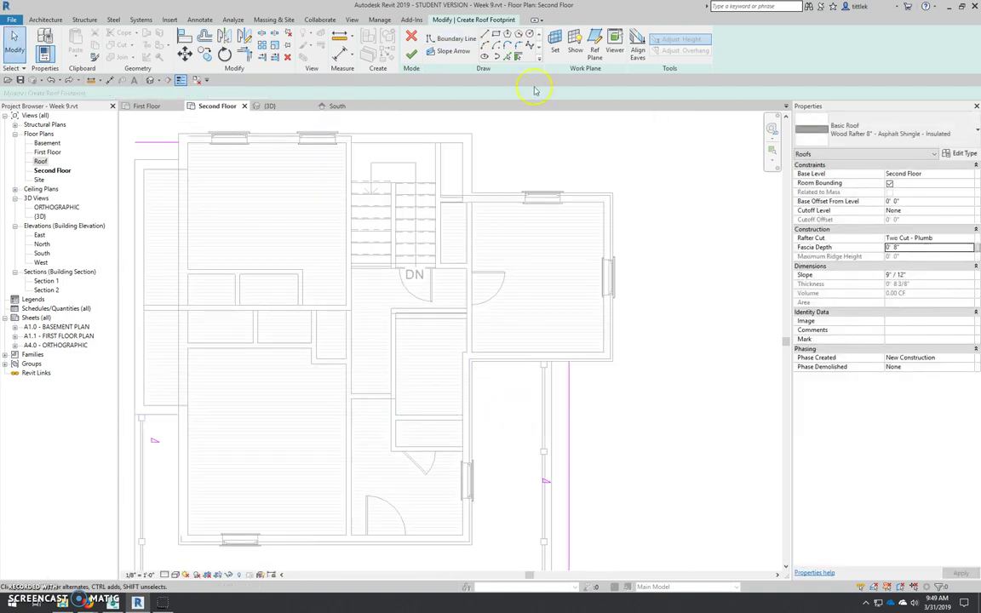
# Draw zero-offset, non-sloping boundary lines along the stepped walls on the right side
pyautogui.click(485, 36)
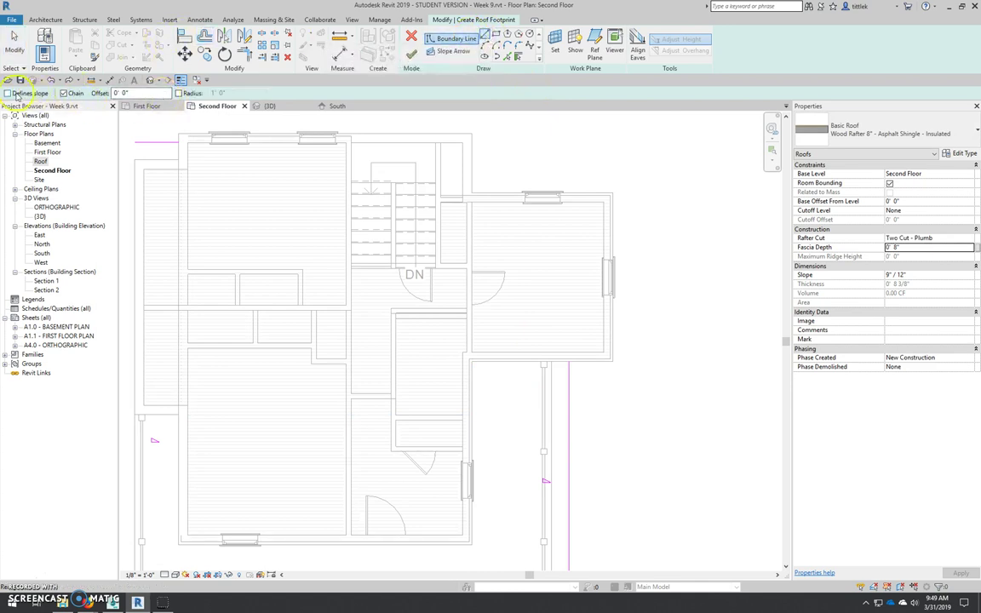
pyautogui.scroll(2, 562, 362)
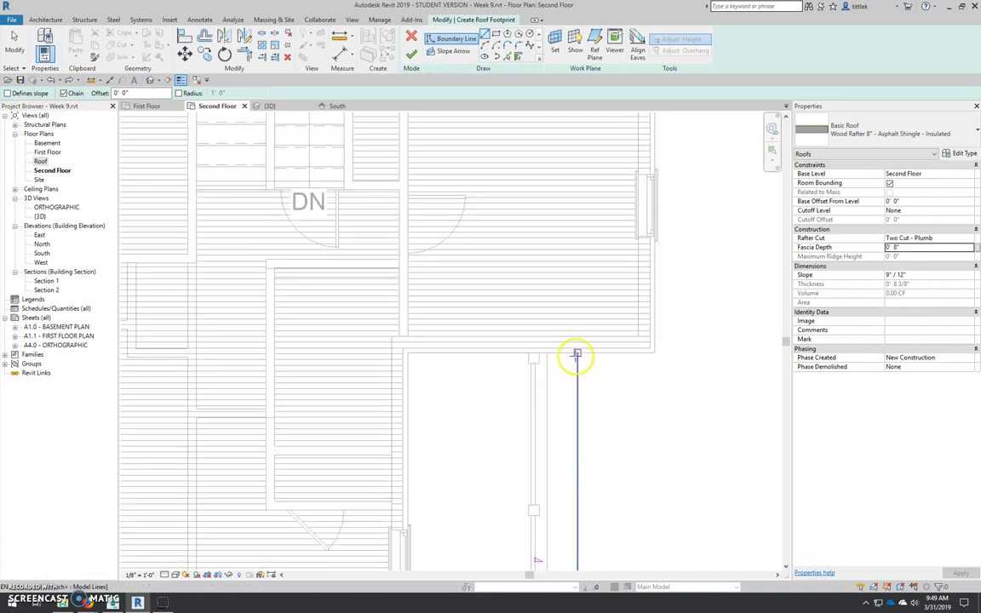
pyautogui.click(575, 352)
pyautogui.click(407, 346)
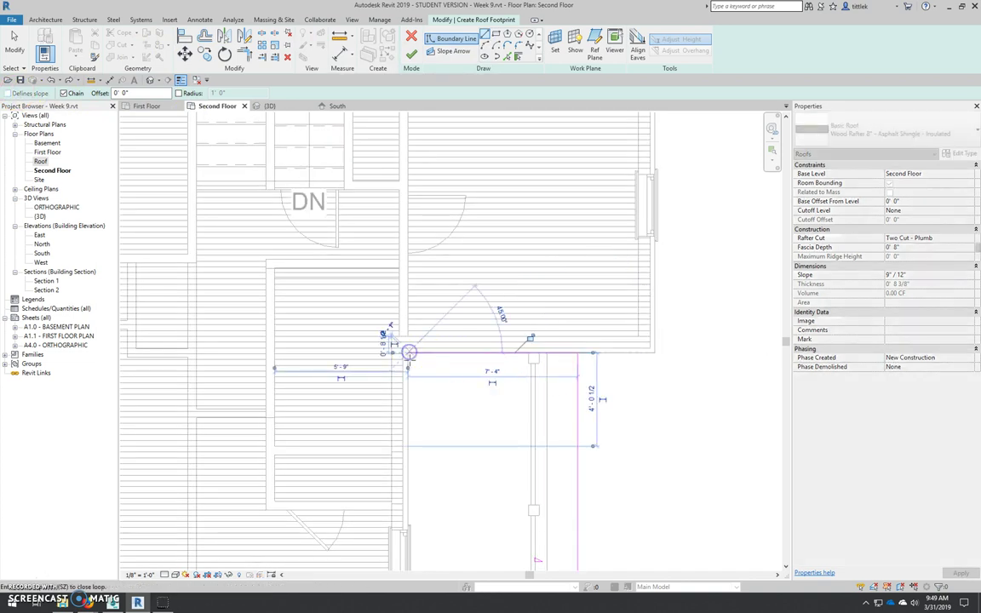
pyautogui.scroll(-2, 555, 249)
pyautogui.scroll(4, 545, 264)
pyautogui.click(482, 274)
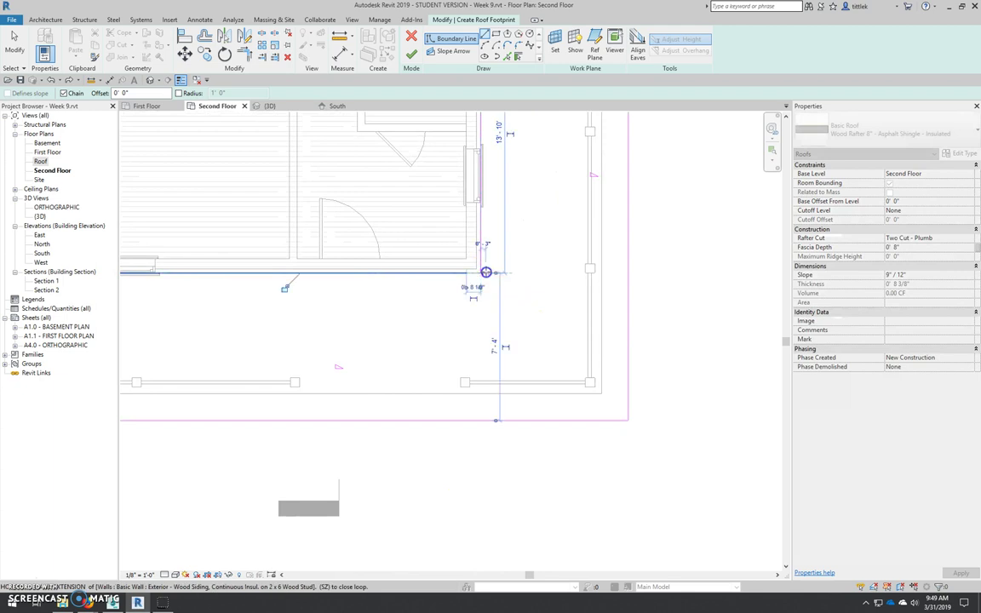
pyautogui.click(292, 299)
pyautogui.moveTo(292, 298); pyautogui.dragTo(751, 495, button='middle')
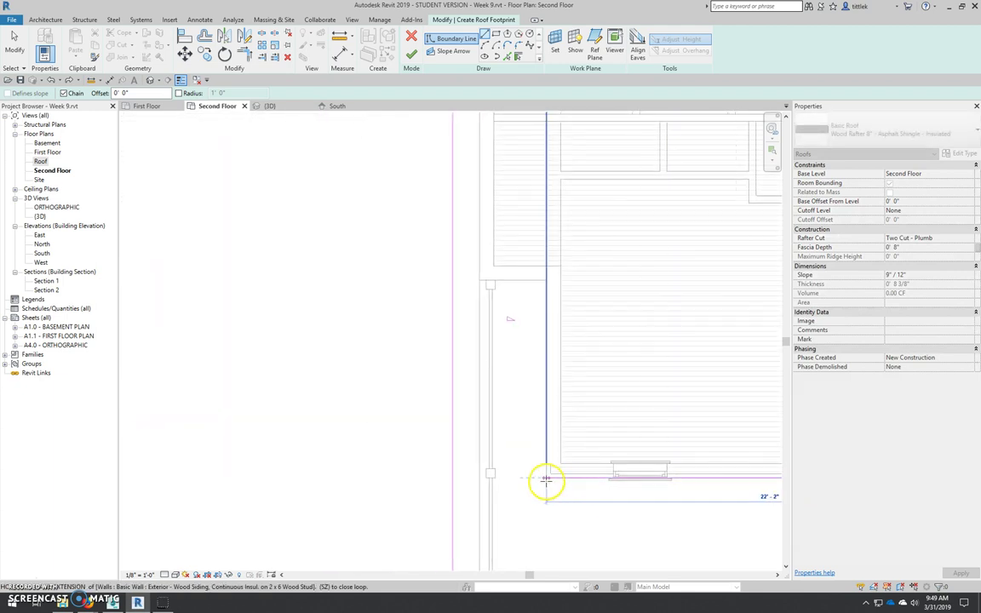
# End the vertical boundary line at the upper corner and finish the line chain
pyautogui.moveTo(560, 226); pyautogui.dragTo(545, 10, button='middle')
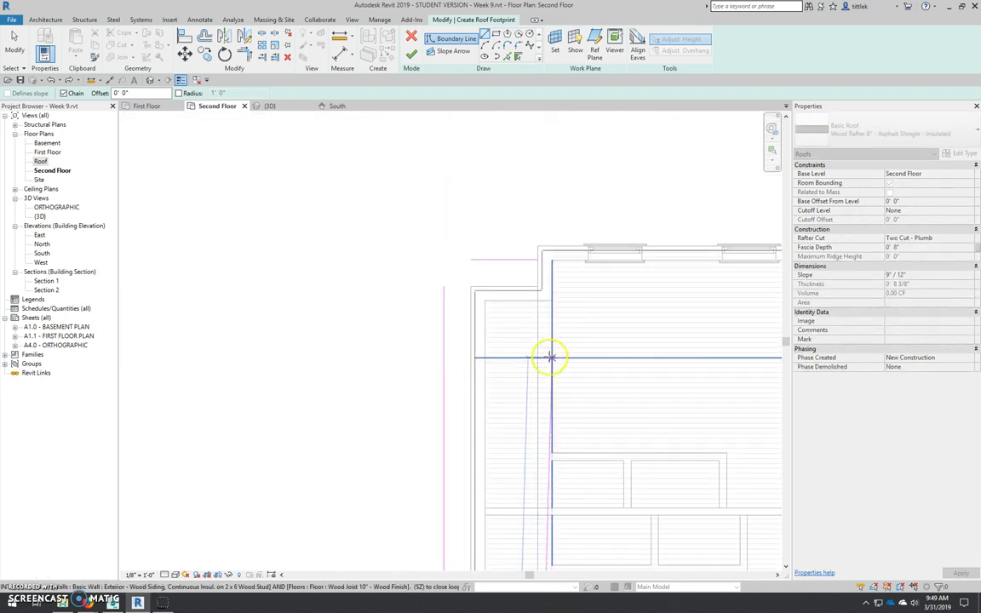
pyautogui.click(538, 260)
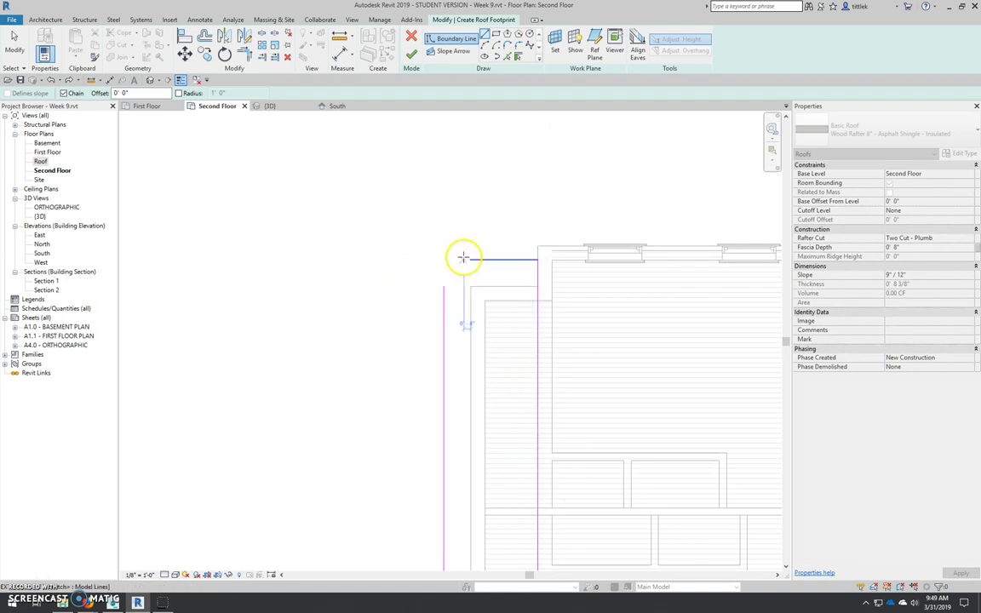
pyautogui.press('Escape')
pyautogui.press('Escape')
pyautogui.scroll(-3, 453, 291)
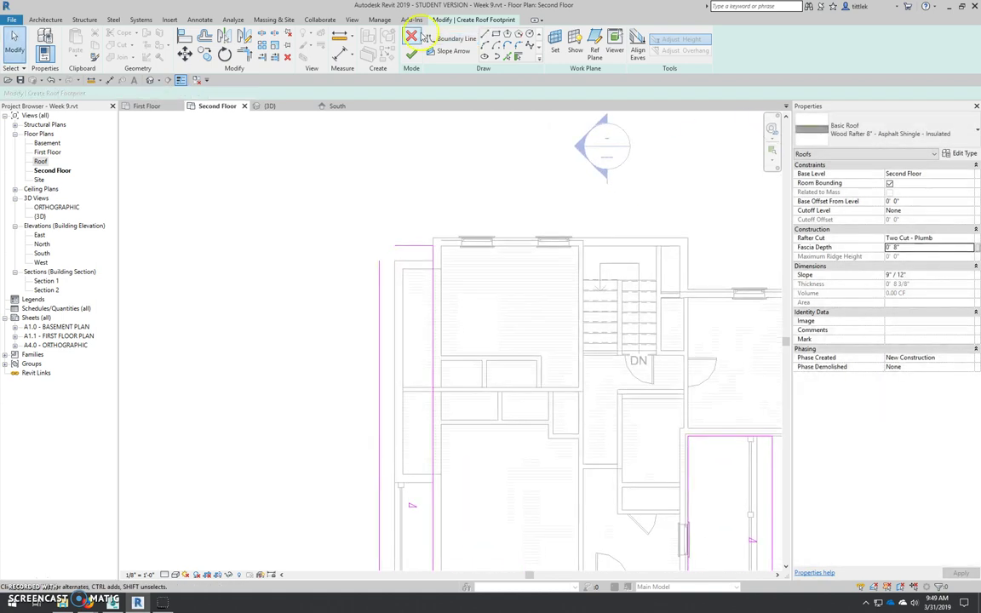
pyautogui.scroll(3, 407, 230)
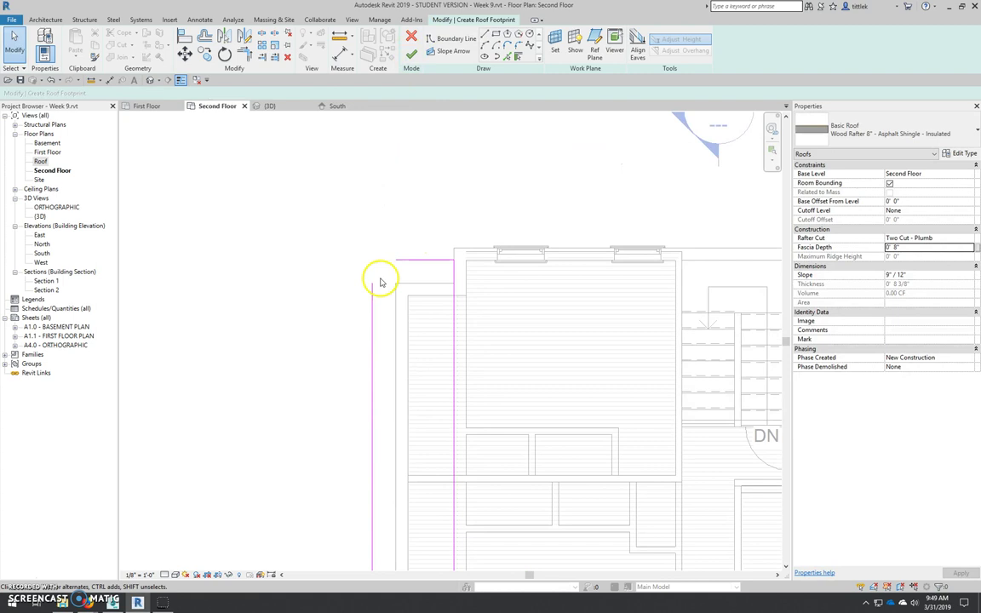
pyautogui.scroll(-4, 362, 272)
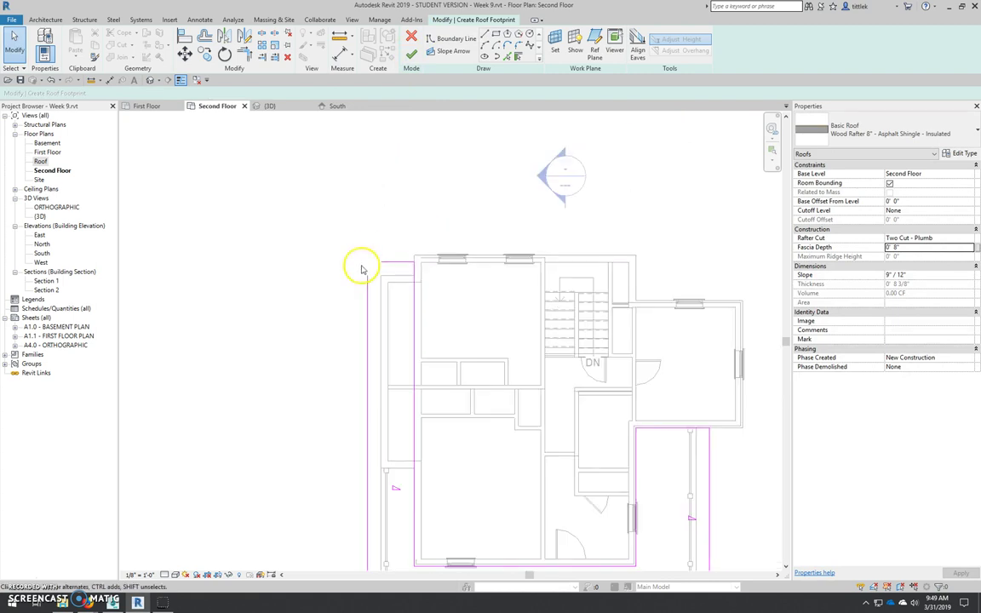
pyautogui.scroll(2, 363, 274)
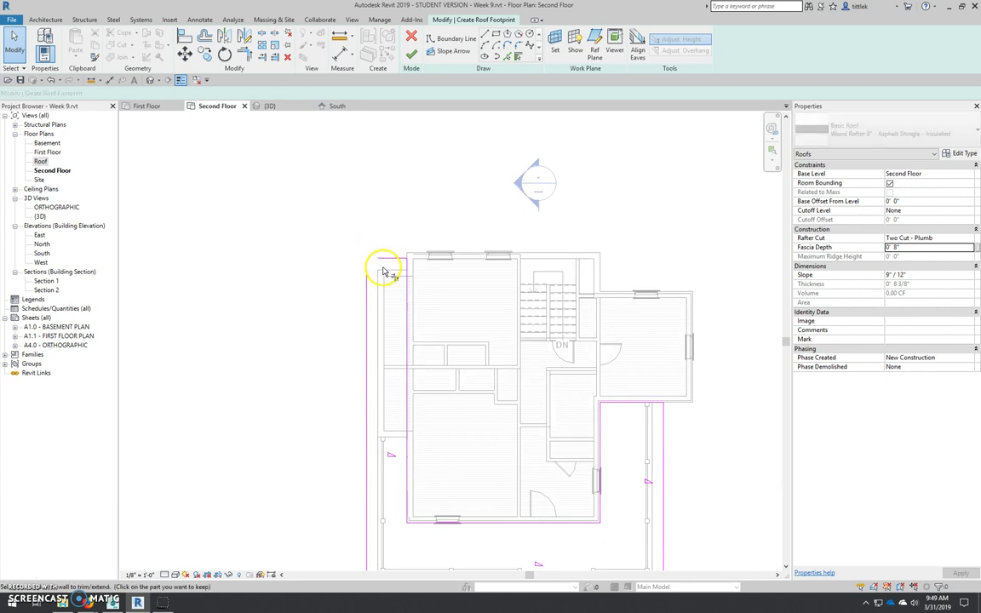
# Trim the top and left boundary lines with TR so they meet at the upper-left corner
pyautogui.press('t')
pyautogui.press('r')
pyautogui.click(387, 260)
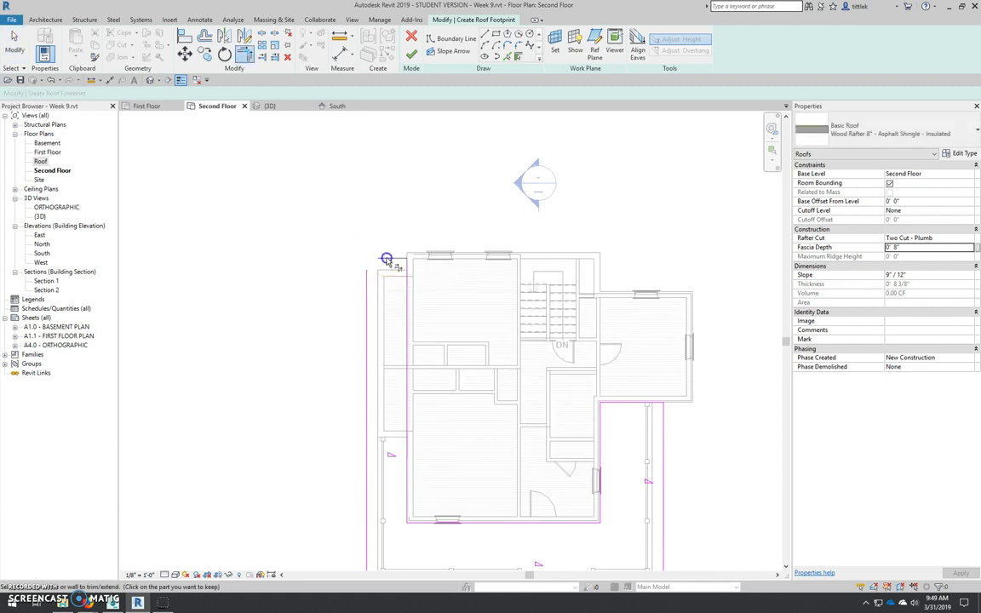
pyautogui.click(367, 286)
pyautogui.scroll(-3, 273, 258)
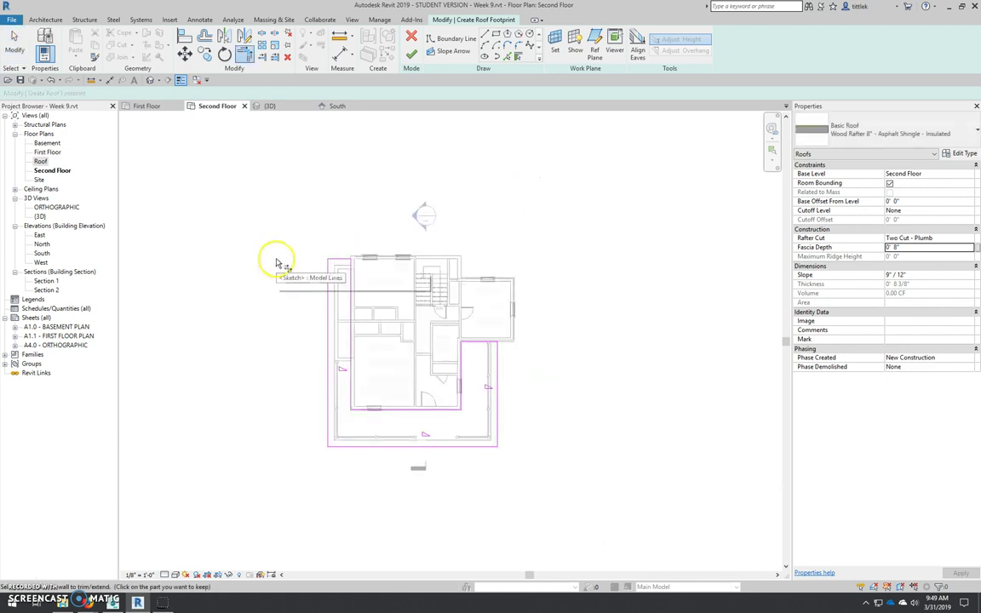
pyautogui.press('Escape')
pyautogui.press('Escape')
pyautogui.scroll(3, 398, 401)
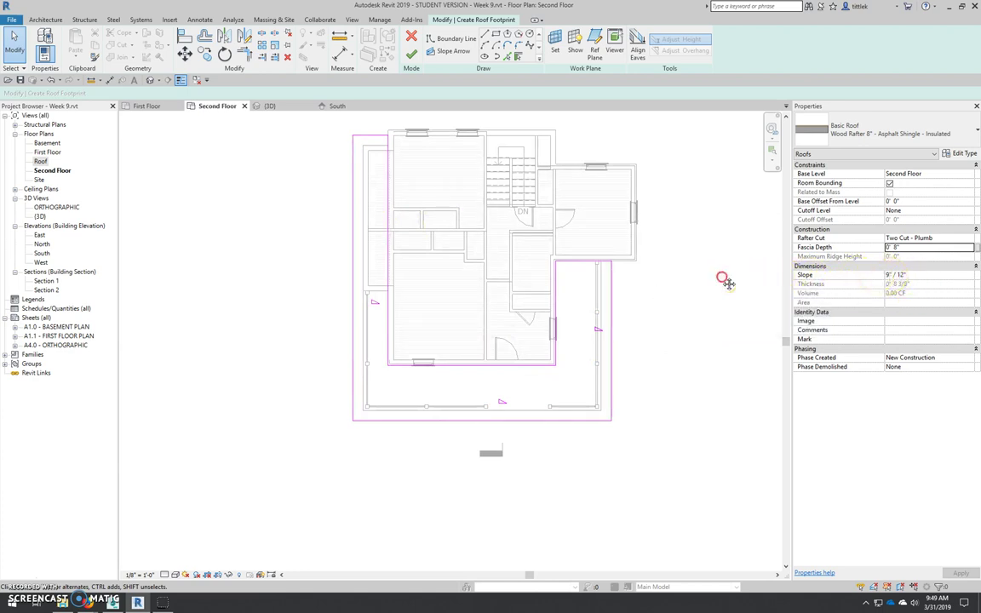
# Set the porch roof slope to 3"/12", apply it, and finish the footprint sketch
pyautogui.moveTo(724, 281); pyautogui.dragTo(658, 325, button='middle')
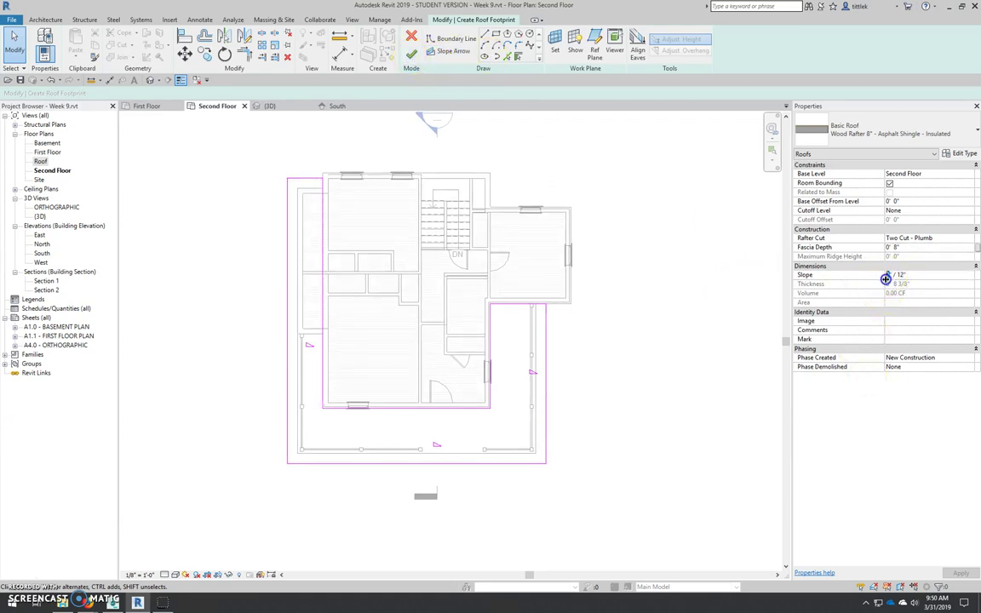
pyautogui.click(885, 275)
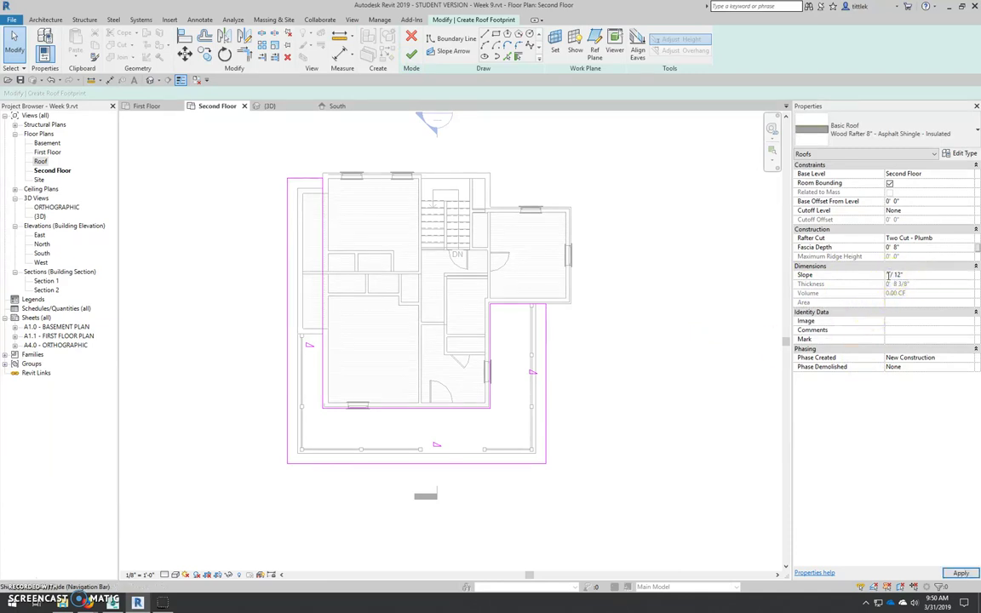
pyautogui.click(960, 574)
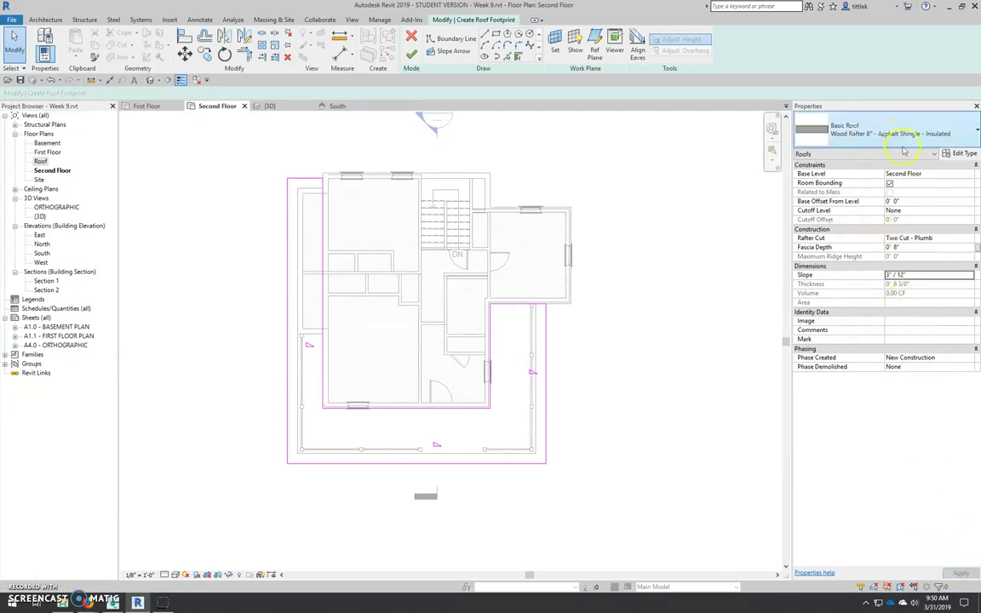
pyautogui.click(411, 54)
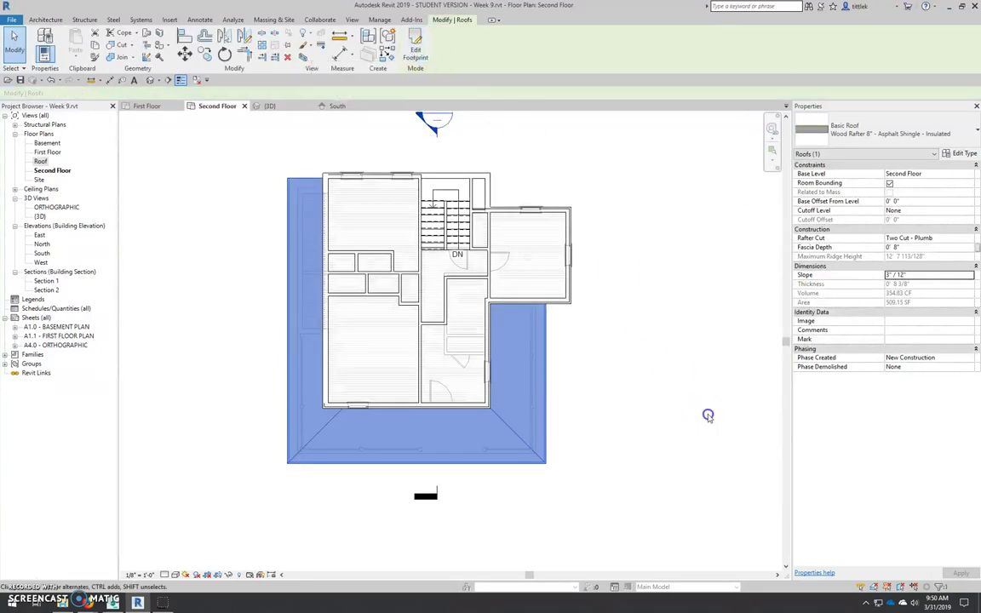
pyautogui.click(707, 415)
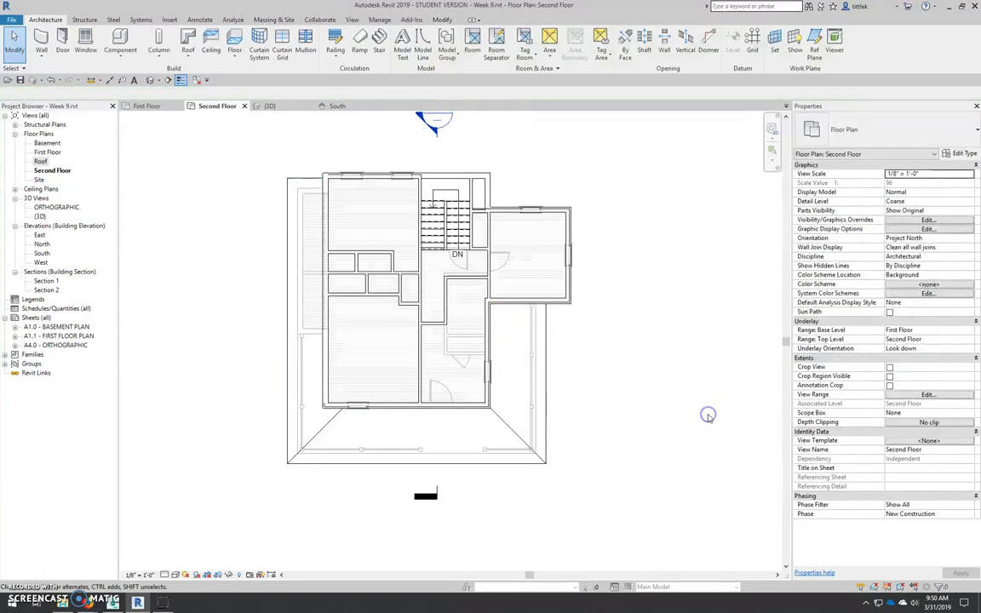
# Switch to the {3D} view and orbit to a front view from above
pyautogui.click(271, 108)
pyautogui.keyDown('shift'); pyautogui.moveTo(512, 441); pyautogui.dragTo(375, 314, button='middle'); pyautogui.keyUp('shift')
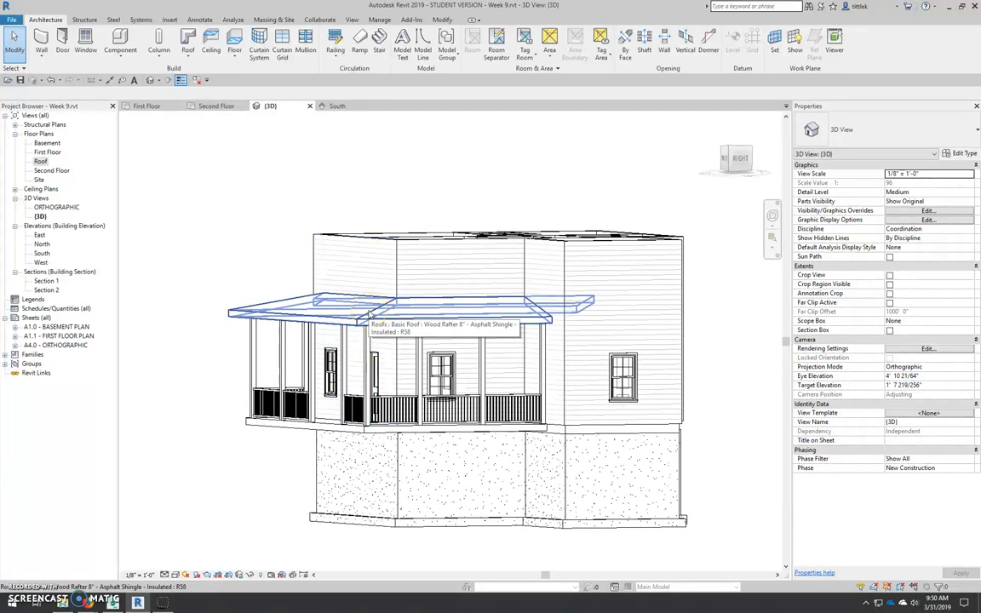
pyautogui.scroll(3, 361, 328)
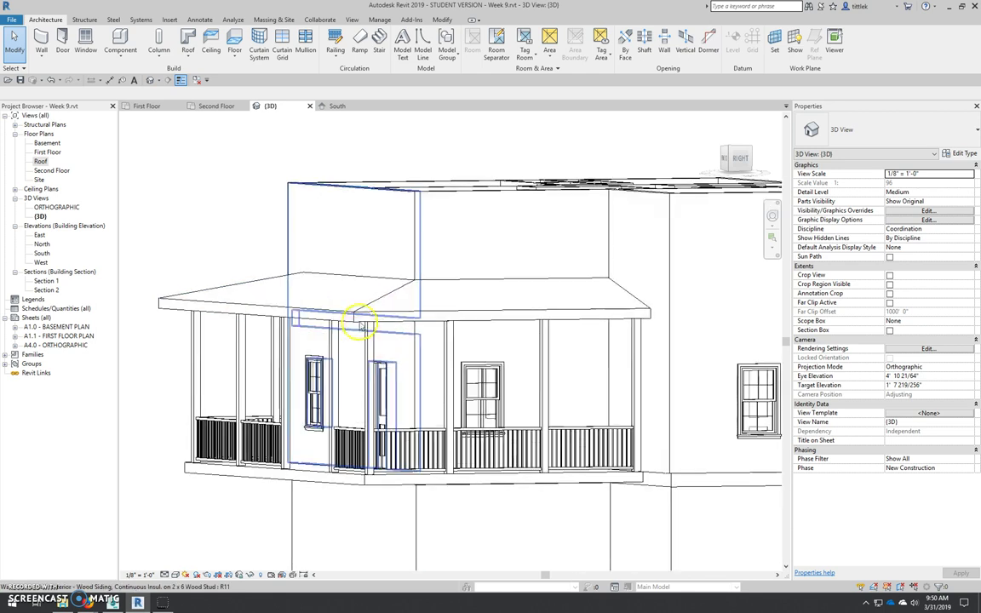
pyautogui.scroll(-5, 374, 323)
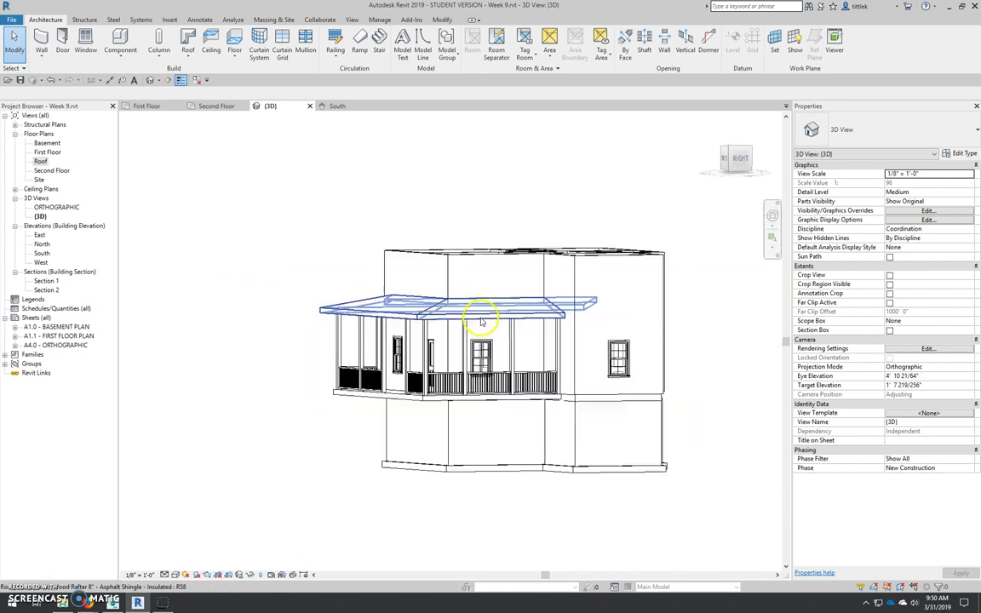
pyautogui.keyDown('shift'); pyautogui.moveTo(352, 349); pyautogui.dragTo(595, 366, button='middle'); pyautogui.keyUp('shift')
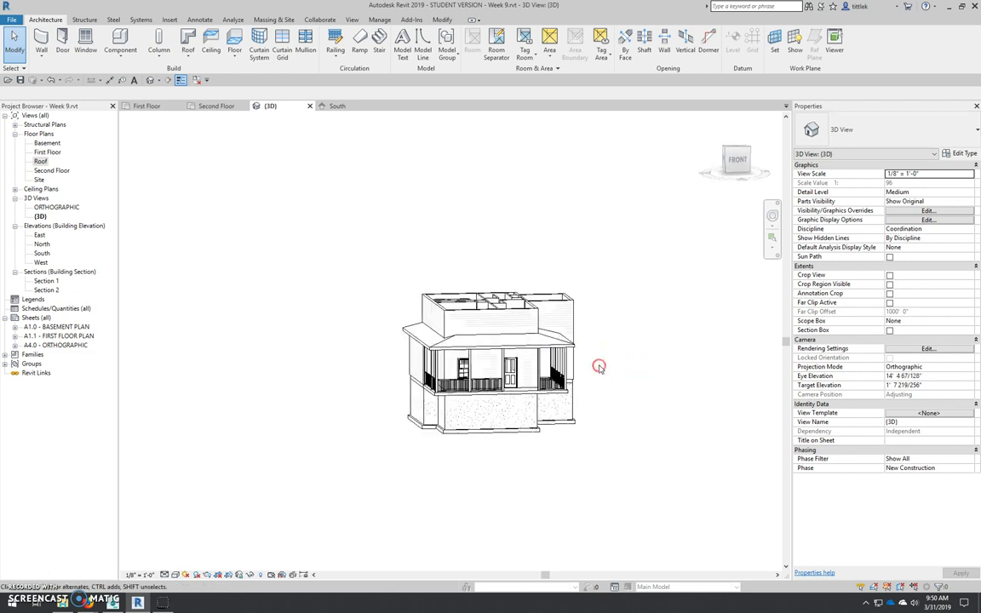
pyautogui.scroll(2, 562, 352)
# Select the porch roof, the adjacent side wall and the front siding wall to inspect them
pyautogui.click(552, 347)
pyautogui.scroll(2, 528, 350)
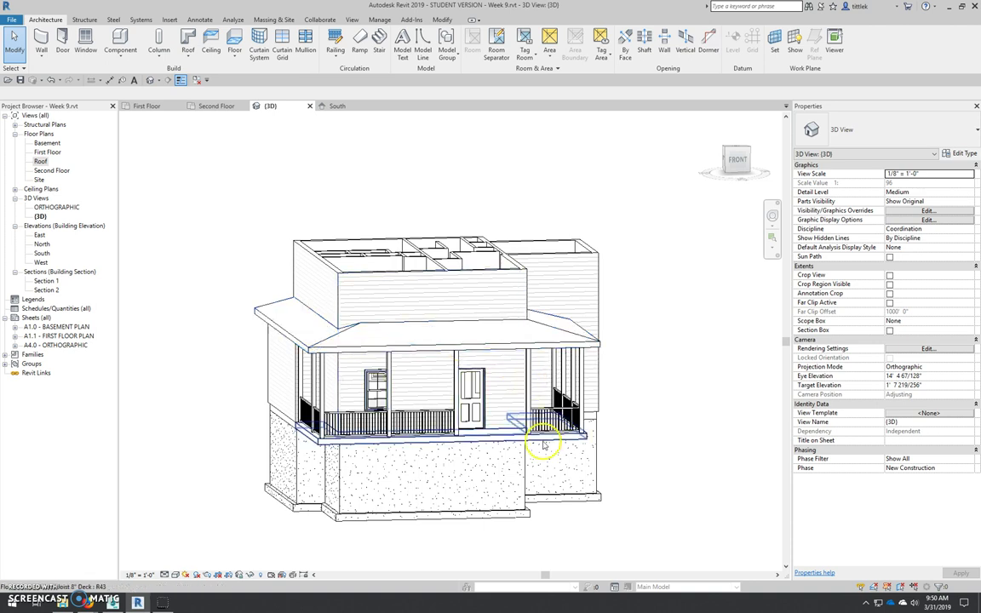
pyautogui.click(596, 349)
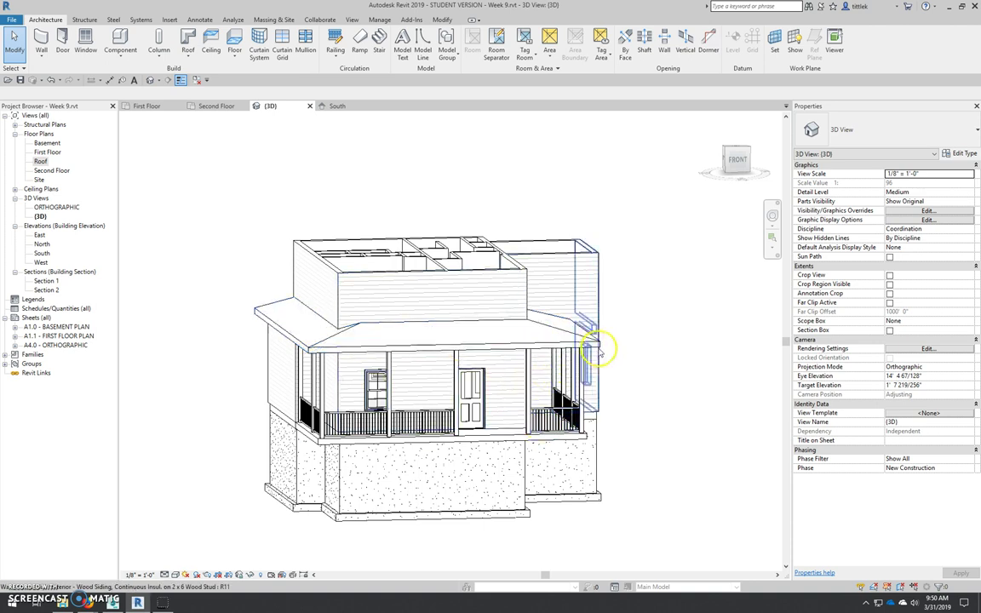
pyautogui.press('Tab')
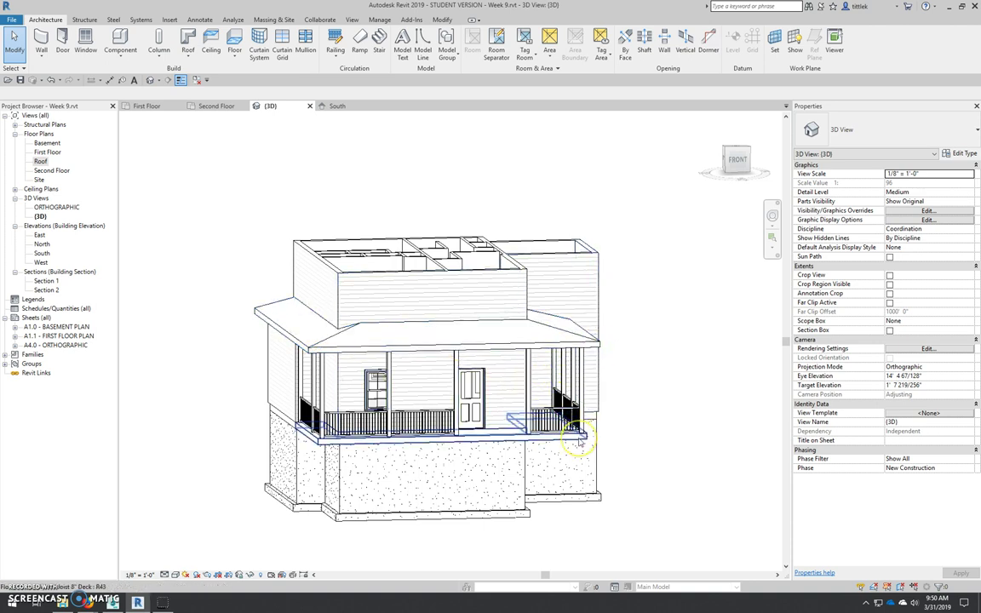
pyautogui.click(321, 245)
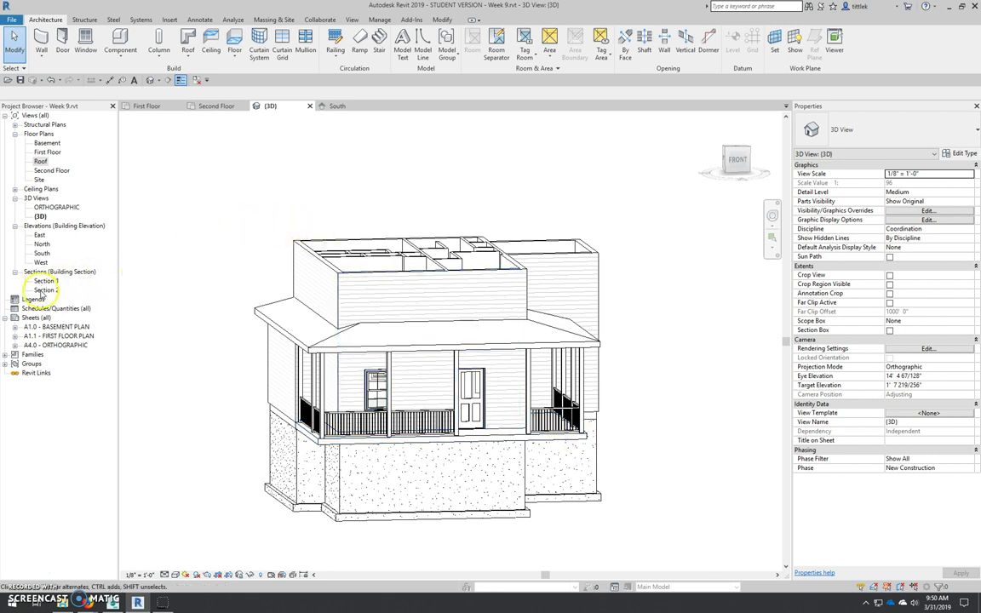
# Open the South elevation and select the porch roof to check it against Second Floor
pyautogui.doubleClick(42, 254)
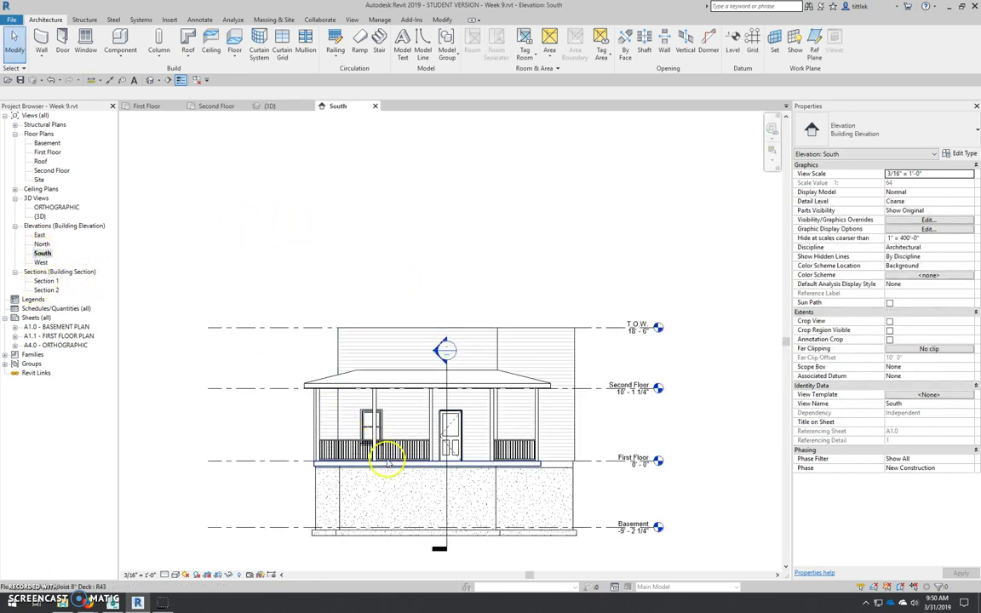
pyautogui.scroll(6, 596, 390)
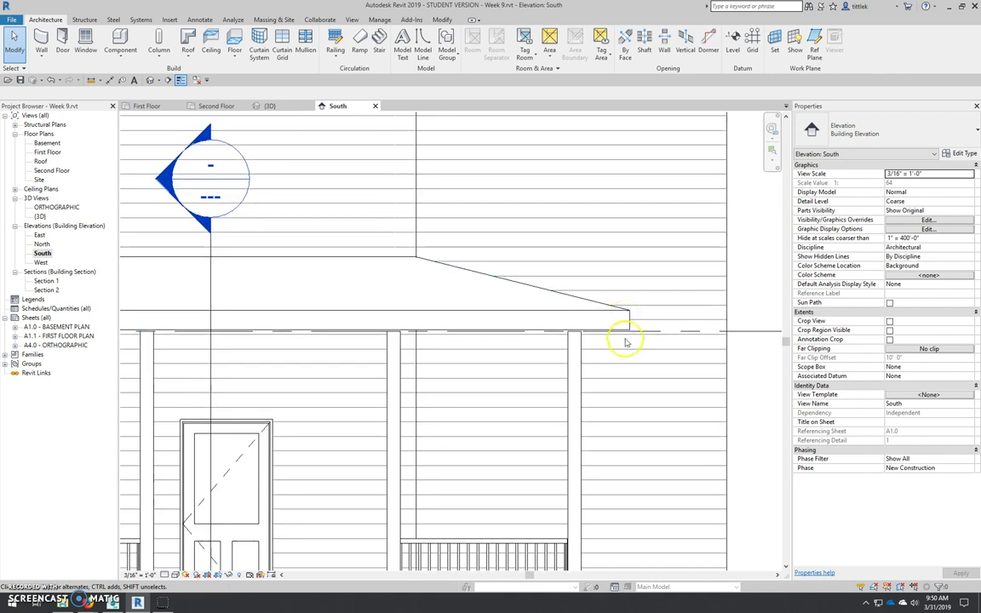
pyautogui.scroll(-6, 624, 345)
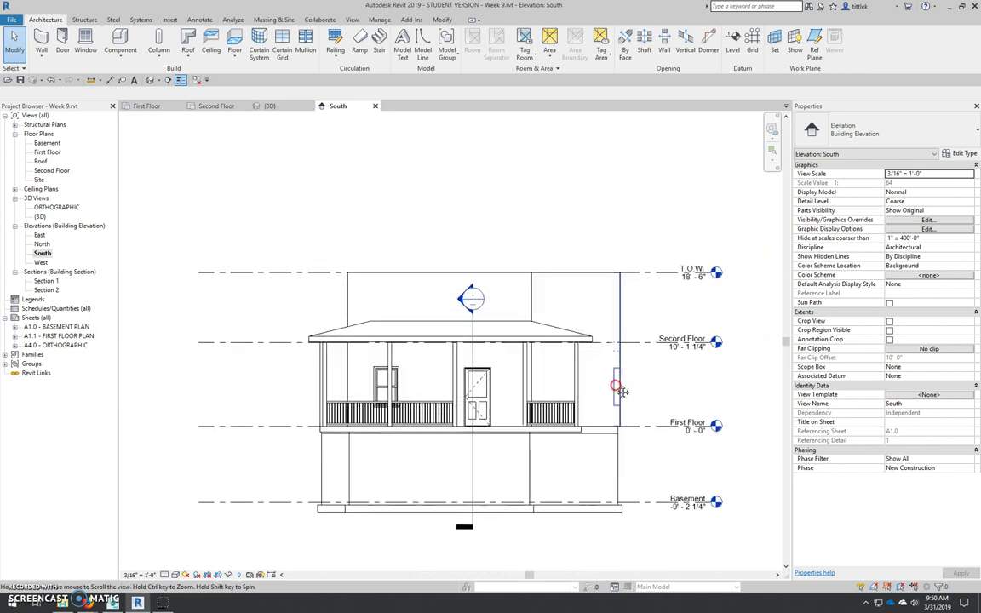
pyautogui.scroll(2, 578, 393)
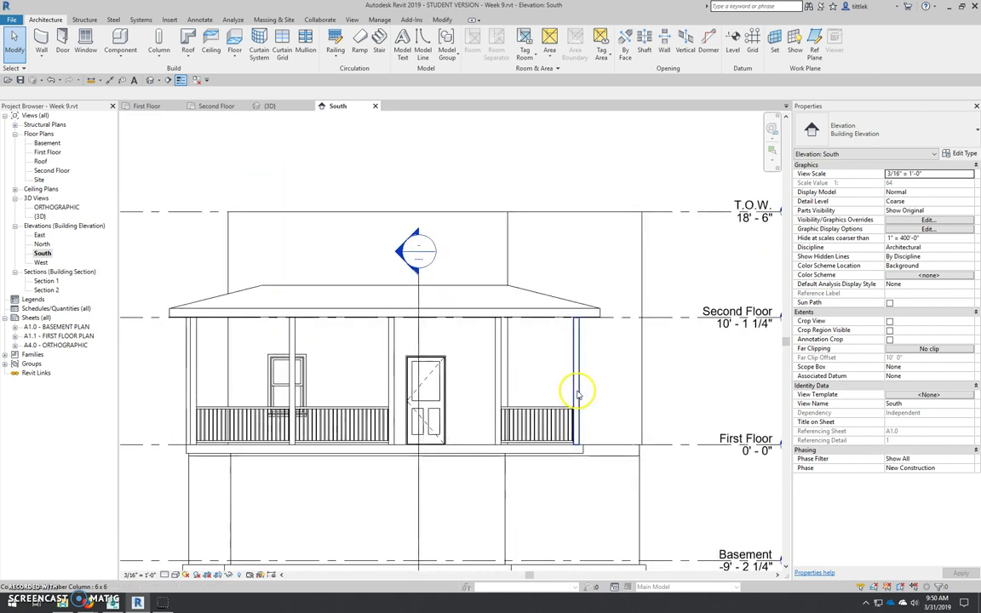
pyautogui.click(595, 314)
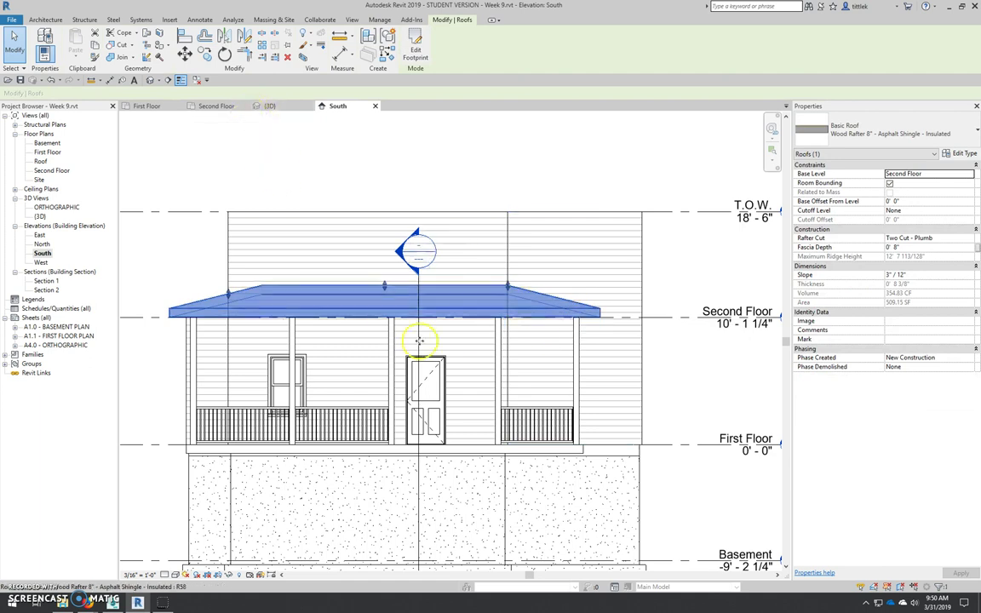
pyautogui.scroll(-1, 473, 383)
pyautogui.scroll(1, 375, 388)
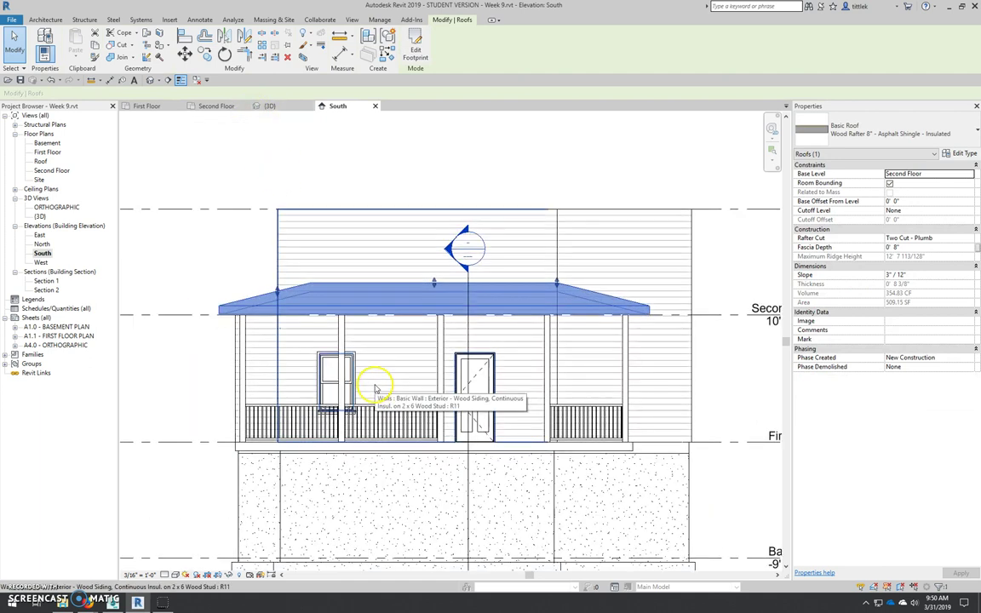
pyautogui.press('Escape')
pyautogui.scroll(-2, 366, 387)
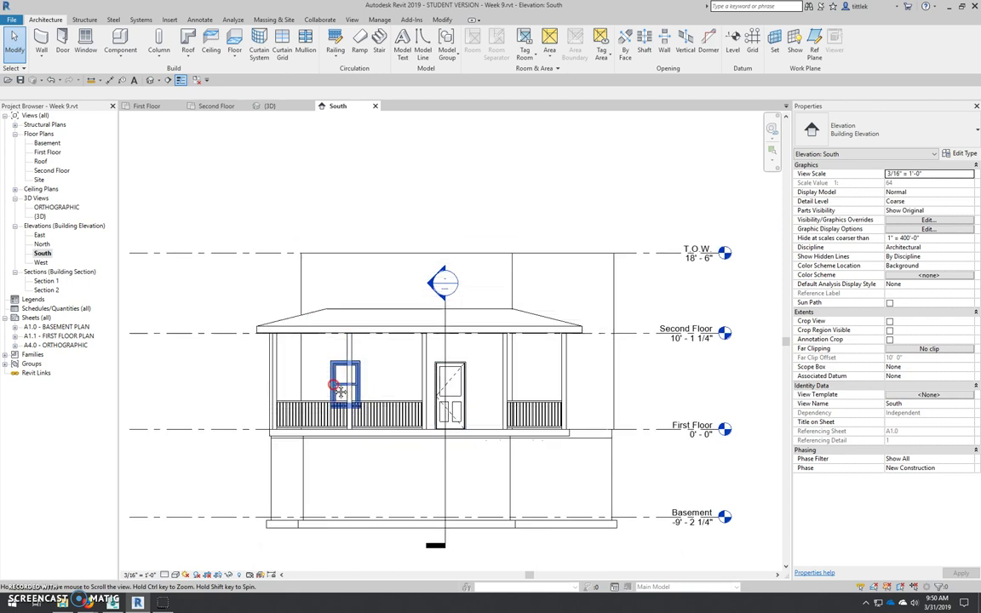
# Drag the porch roof below the Second Floor line, giving a -1' 10 131/256" base offset
pyautogui.click(526, 332)
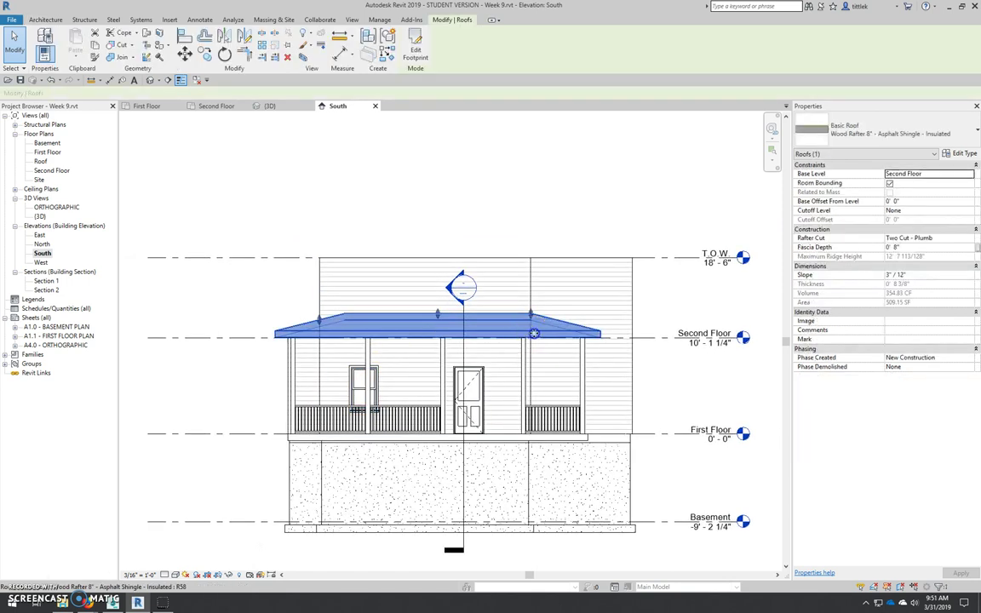
pyautogui.moveTo(536, 347); pyautogui.dragTo(534, 351)
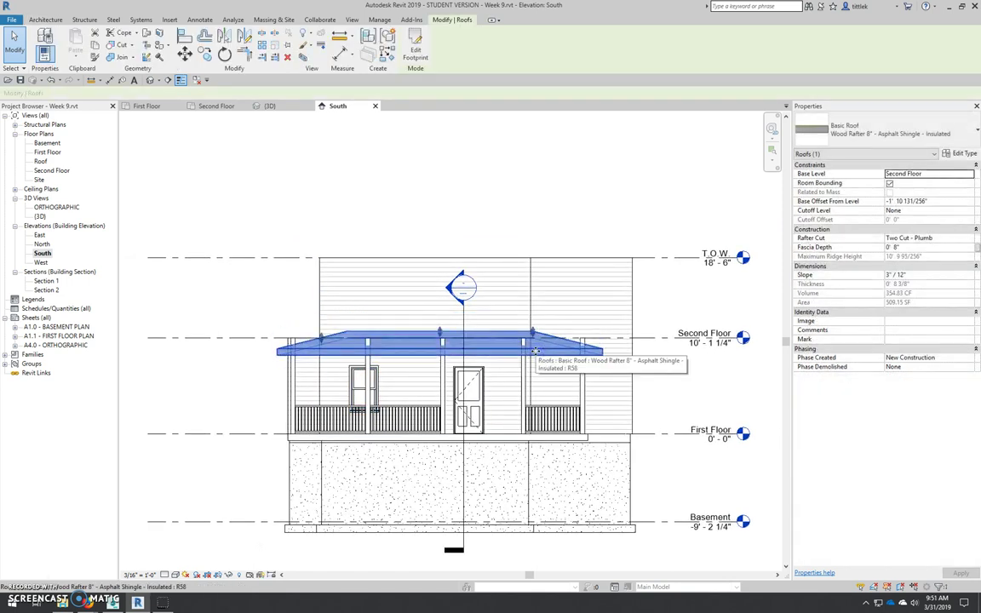
pyautogui.press('Escape')
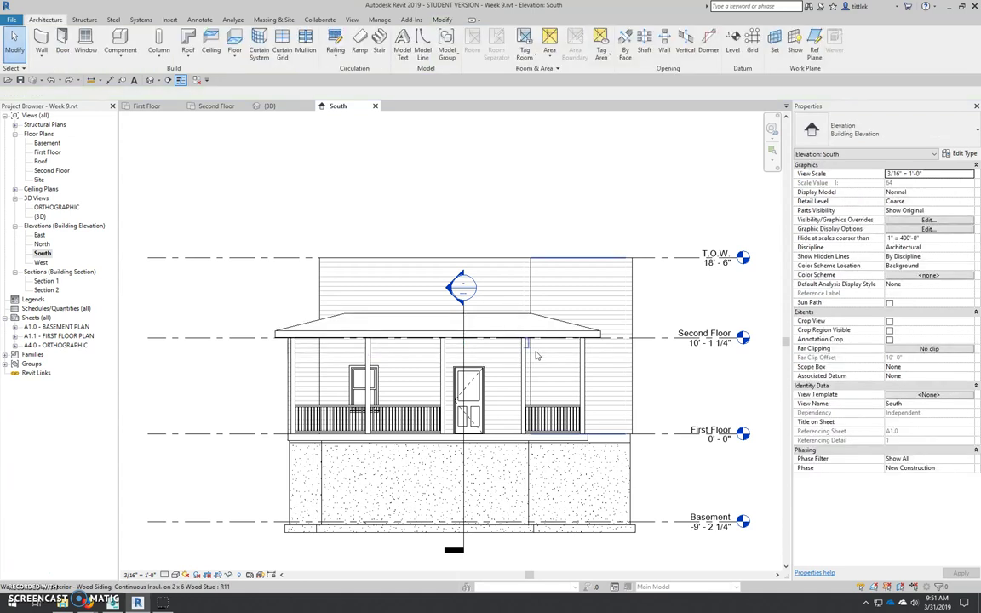
pyautogui.click(651, 294)
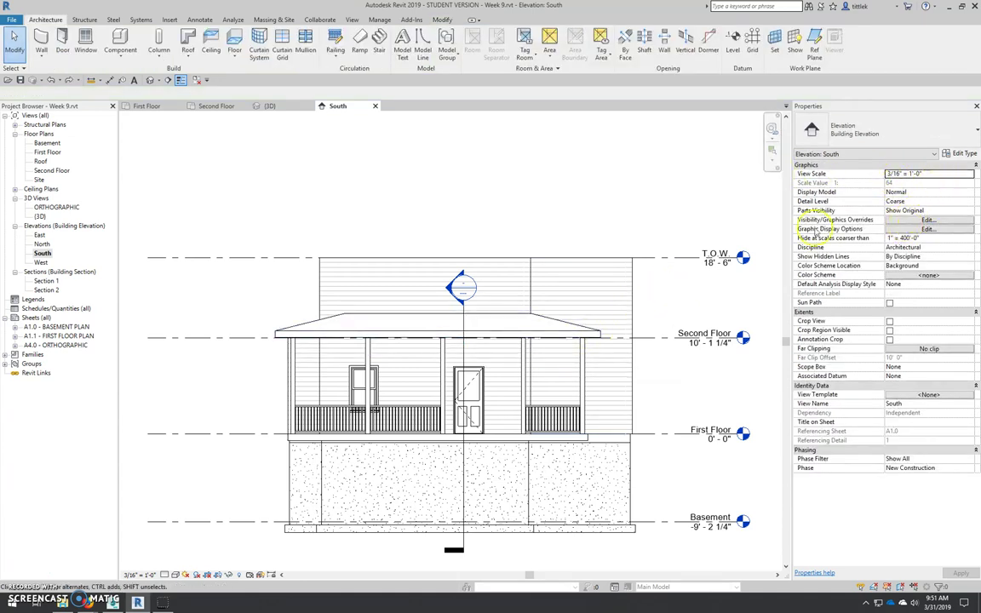
# Set the porch roof's Base Level to First Floor with an 8' 6" Base Offset and apply
pyautogui.click(558, 326)
pyautogui.click(878, 233)
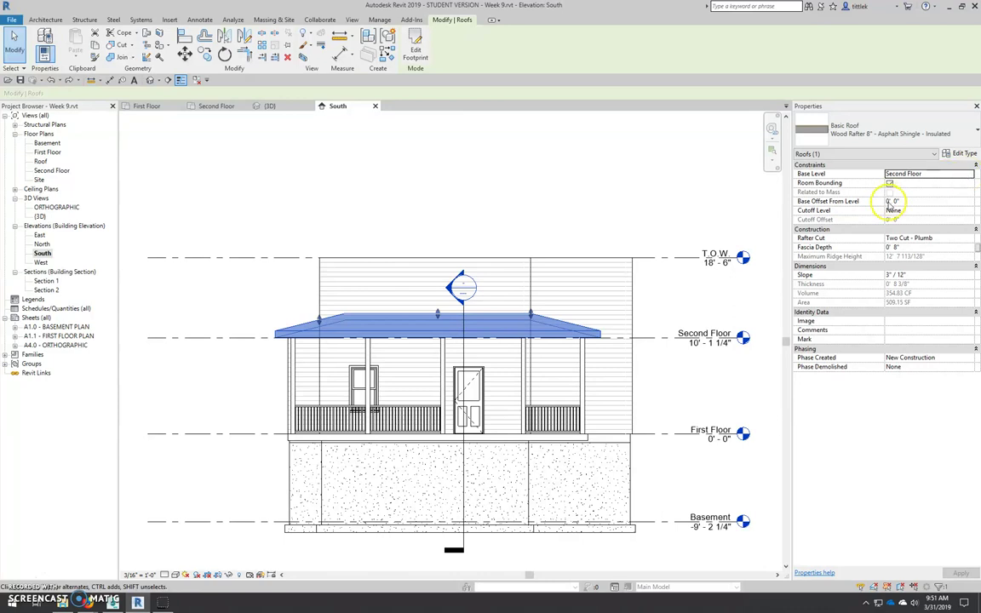
pyautogui.click(912, 201)
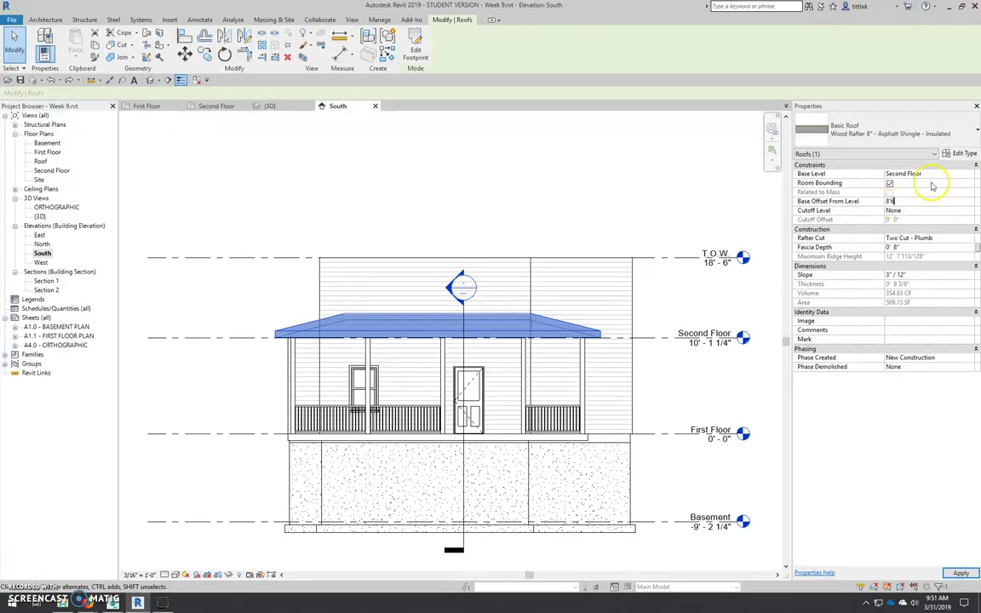
pyautogui.click(956, 173)
pyautogui.click(968, 174)
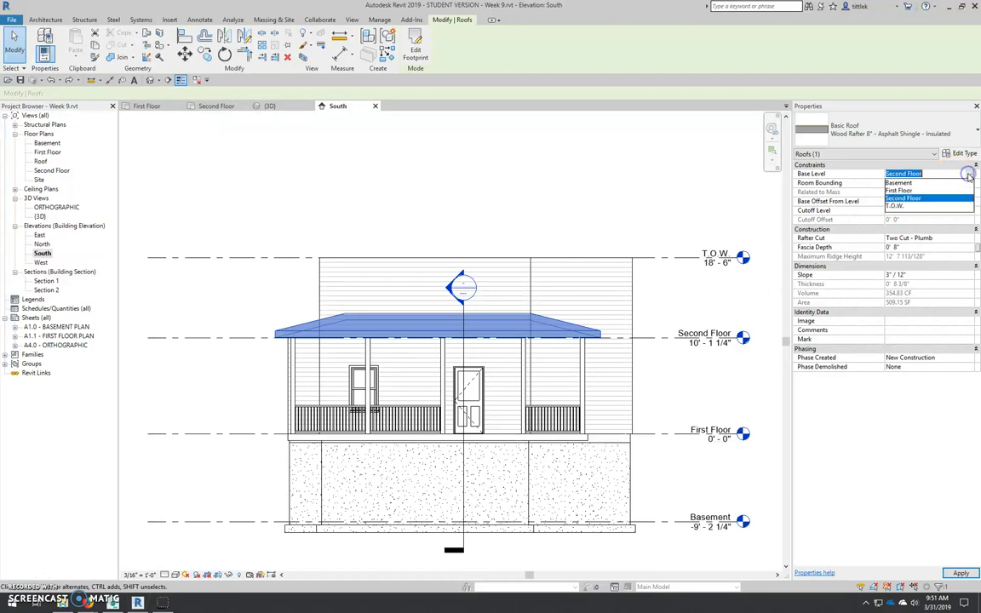
pyautogui.click(895, 190)
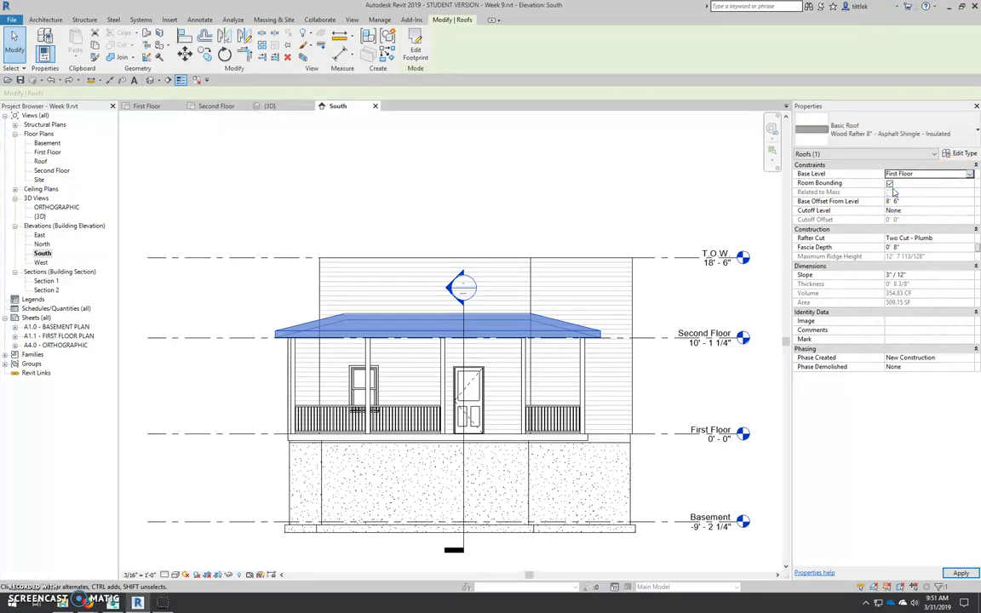
pyautogui.click(959, 573)
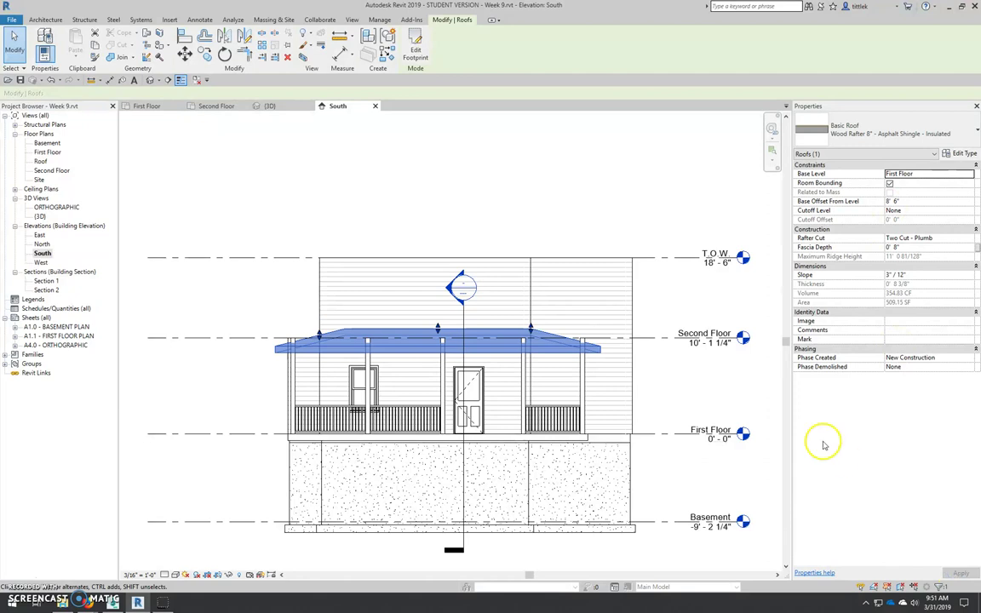
pyautogui.click(361, 358)
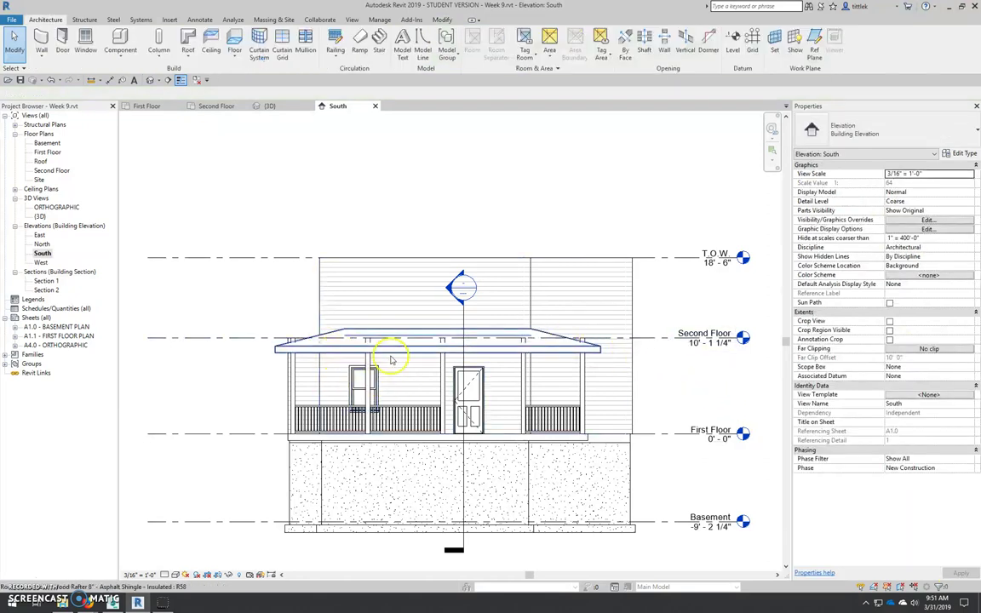
pyautogui.click(385, 343)
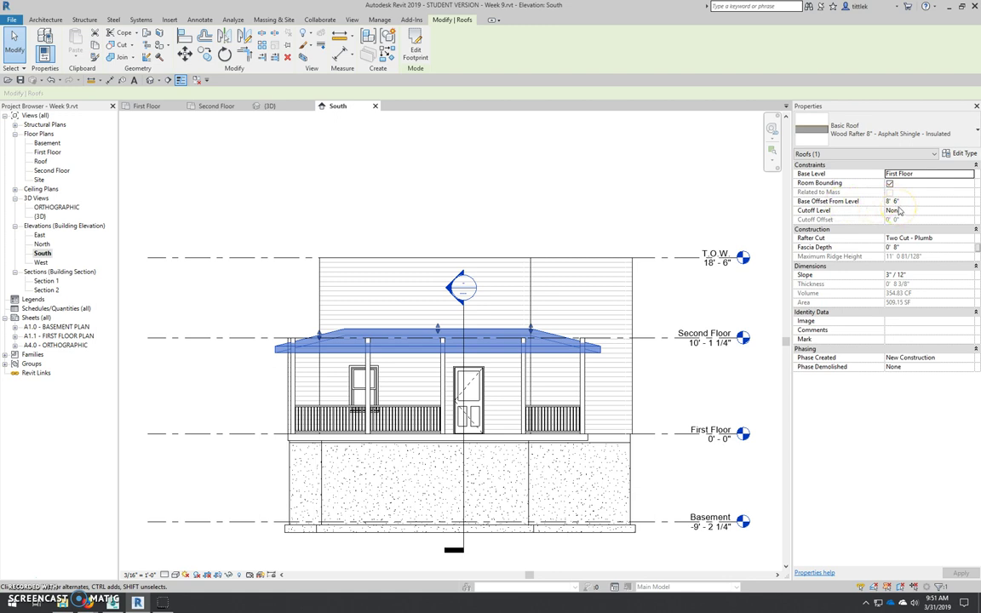
pyautogui.click(597, 178)
# Switch to the {3D} view and orbit to look down on the porch from above
pyautogui.click(284, 106)
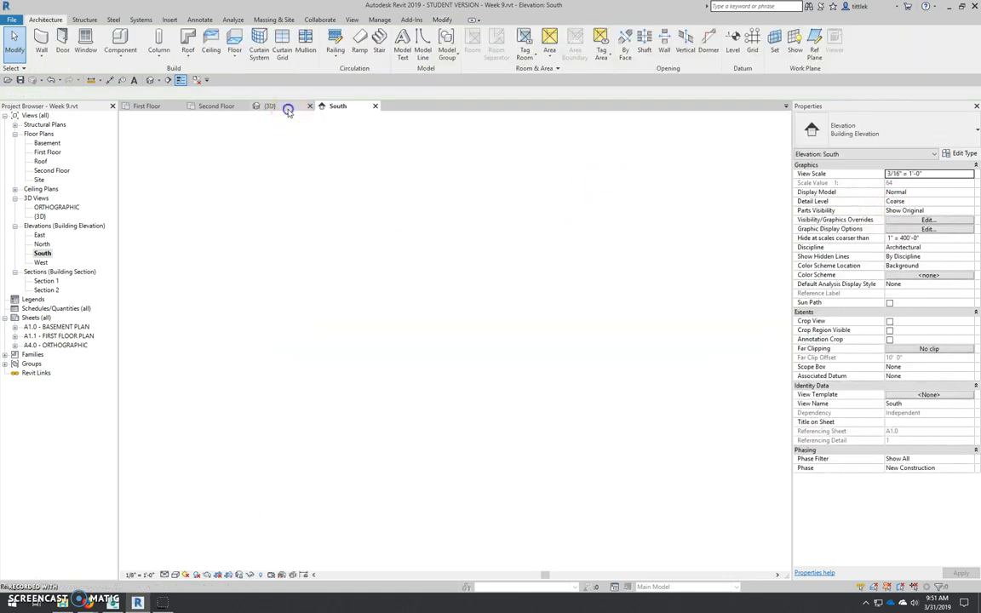
pyautogui.keyDown('shift'); pyautogui.moveTo(437, 321); pyautogui.dragTo(268, 394, button='middle'); pyautogui.keyUp('shift')
pyautogui.scroll(3, 322, 425)
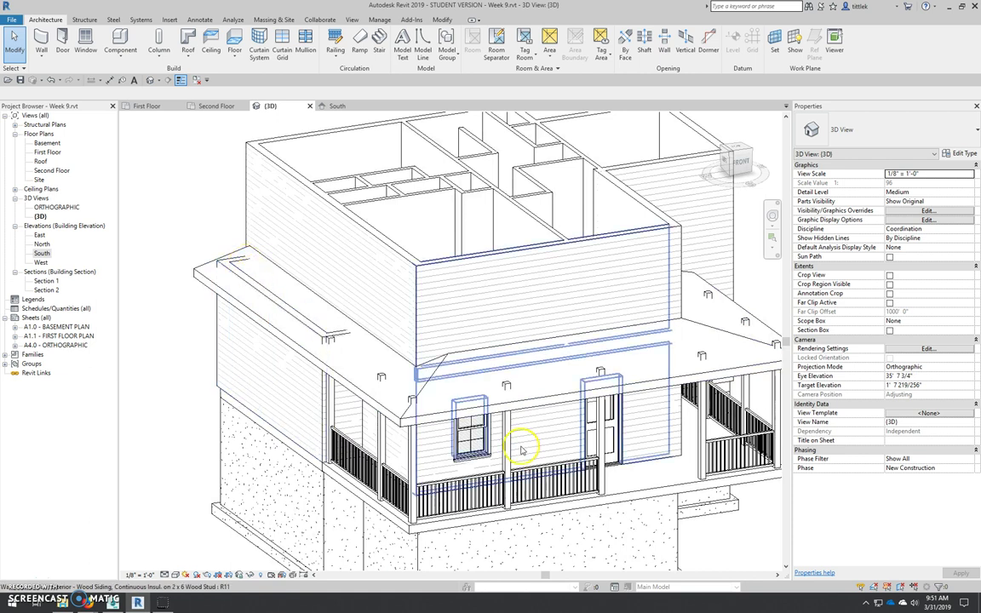
pyautogui.scroll(-2, 522, 450)
pyautogui.scroll(3, 272, 355)
pyautogui.scroll(3, 381, 350)
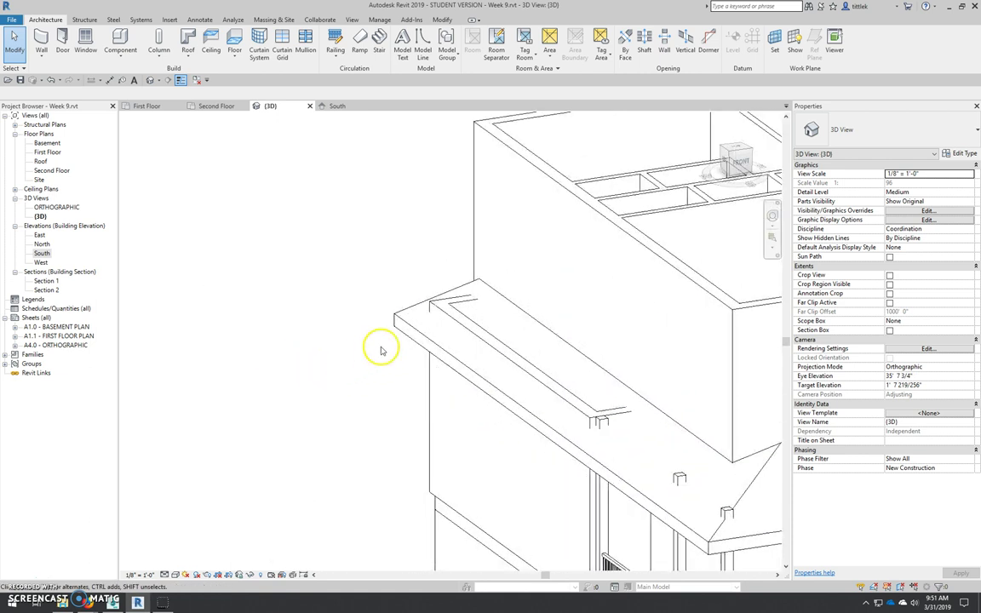
# Select the porch walls and front porch columns beneath the lowered roof
pyautogui.click(449, 304)
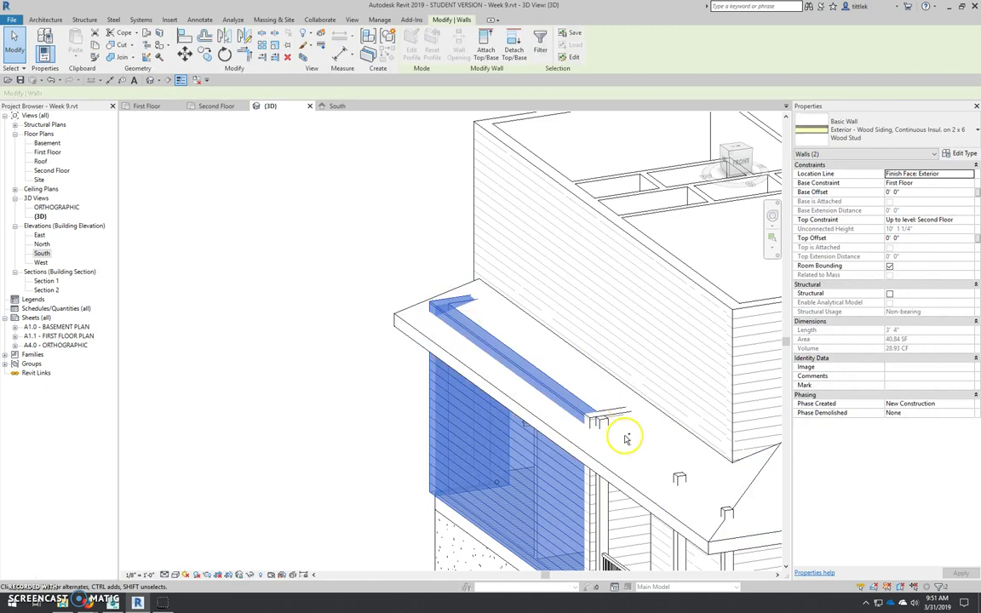
pyautogui.scroll(-3, 624, 439)
pyautogui.keyDown('ctrl'); pyautogui.click(537, 371); pyautogui.keyUp('ctrl')
pyautogui.scroll(2, 485, 392)
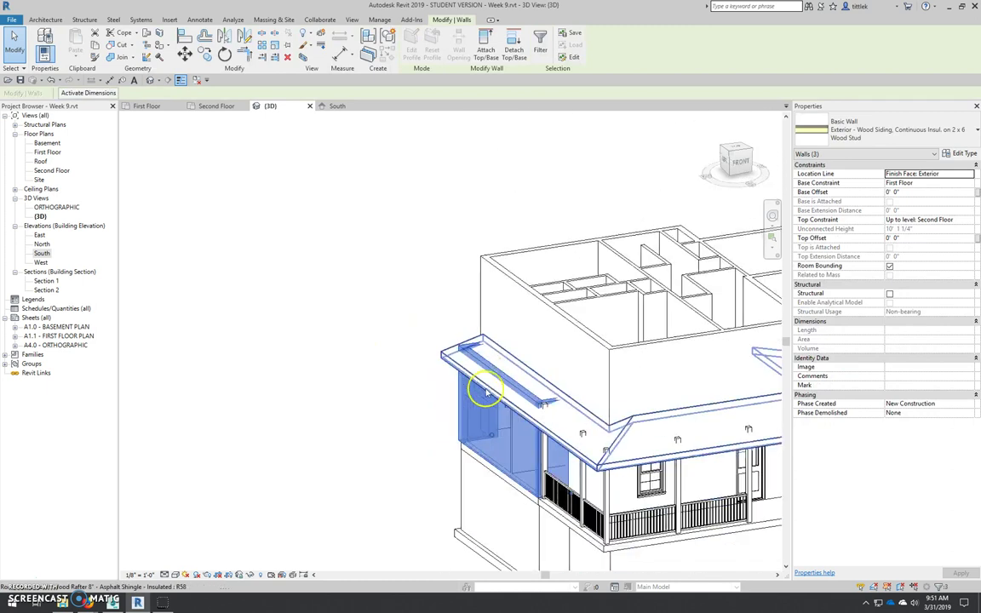
pyautogui.scroll(3, 554, 413)
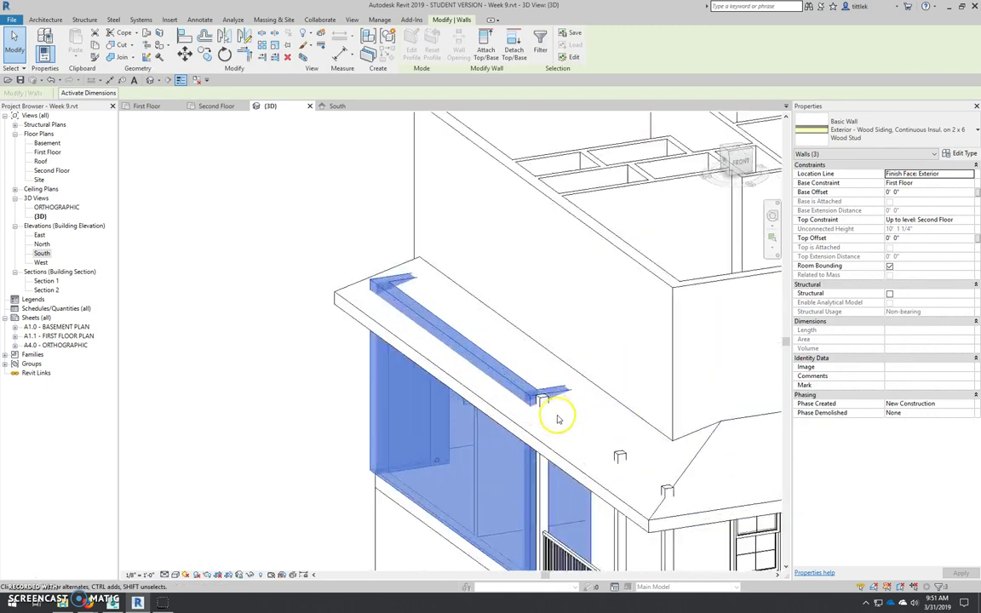
pyautogui.scroll(2, 545, 405)
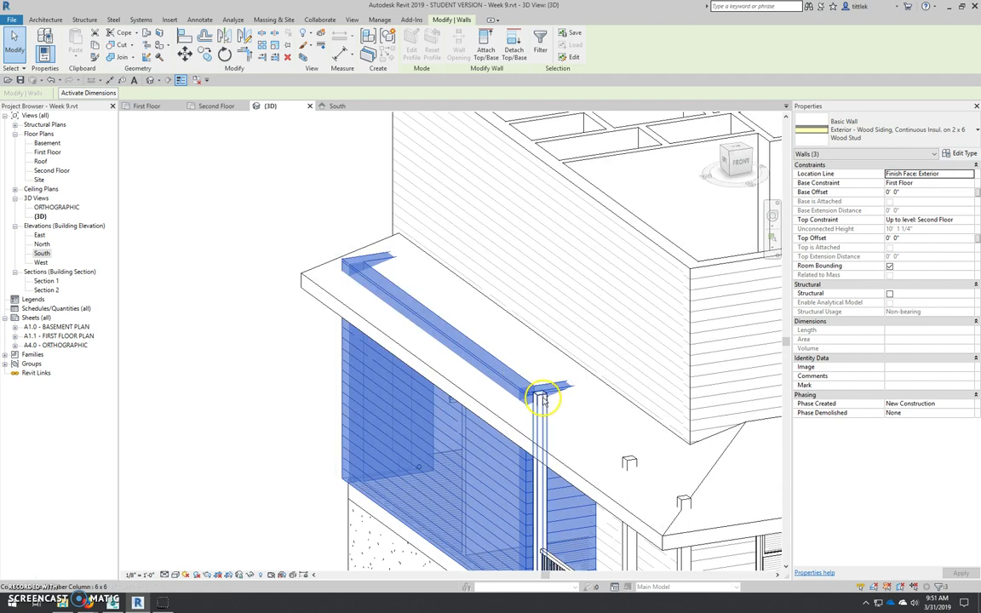
pyautogui.keyDown('ctrl'); pyautogui.click(541, 399); pyautogui.keyUp('ctrl')
pyautogui.keyDown('ctrl'); pyautogui.click(629, 465); pyautogui.keyUp('ctrl')
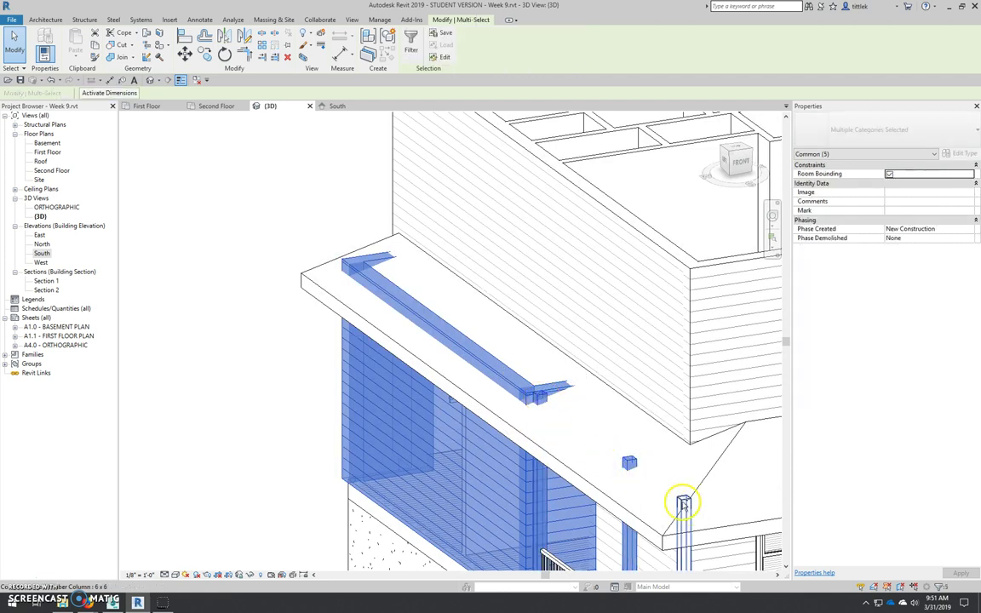
pyautogui.keyDown('ctrl'); pyautogui.click(683, 505); pyautogui.keyUp('ctrl')
pyautogui.scroll(-4, 294, 361)
pyautogui.scroll(4, 390, 376)
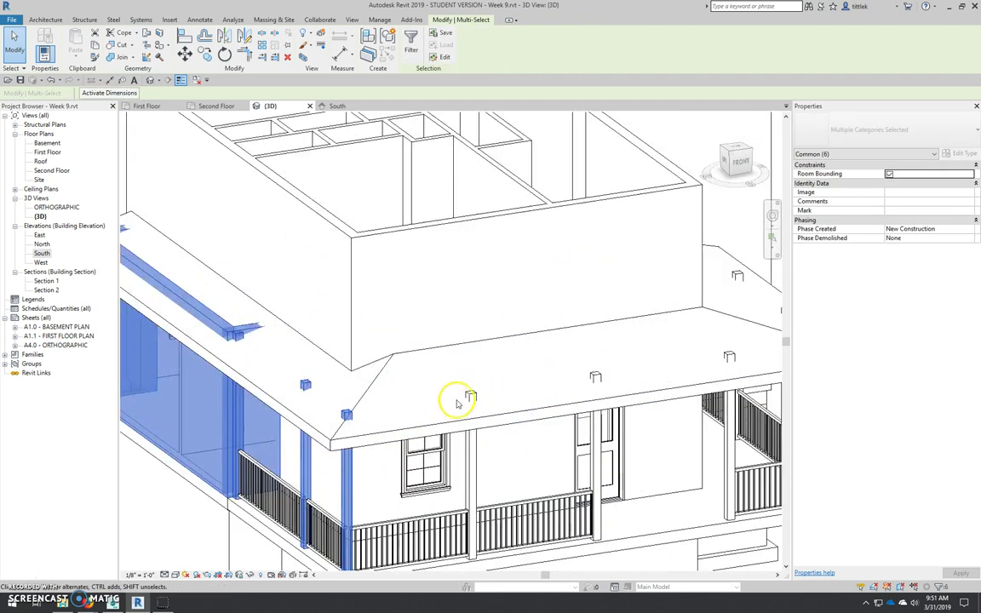
pyautogui.keyDown('ctrl'); pyautogui.click(474, 396); pyautogui.keyUp('ctrl')
pyautogui.keyDown('ctrl'); pyautogui.click(595, 378); pyautogui.keyUp('ctrl')
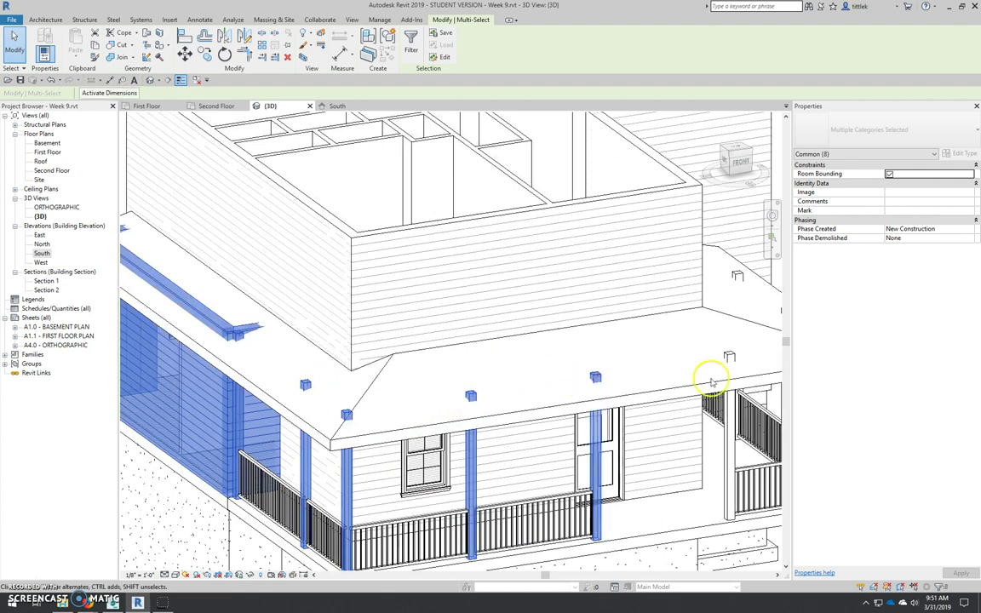
pyautogui.keyDown('ctrl'); pyautogui.click(730, 365); pyautogui.keyUp('ctrl')
# Add the right-side porch columns to the selection, then orbit to a front corner and clear it
pyautogui.scroll(-4, 596, 418)
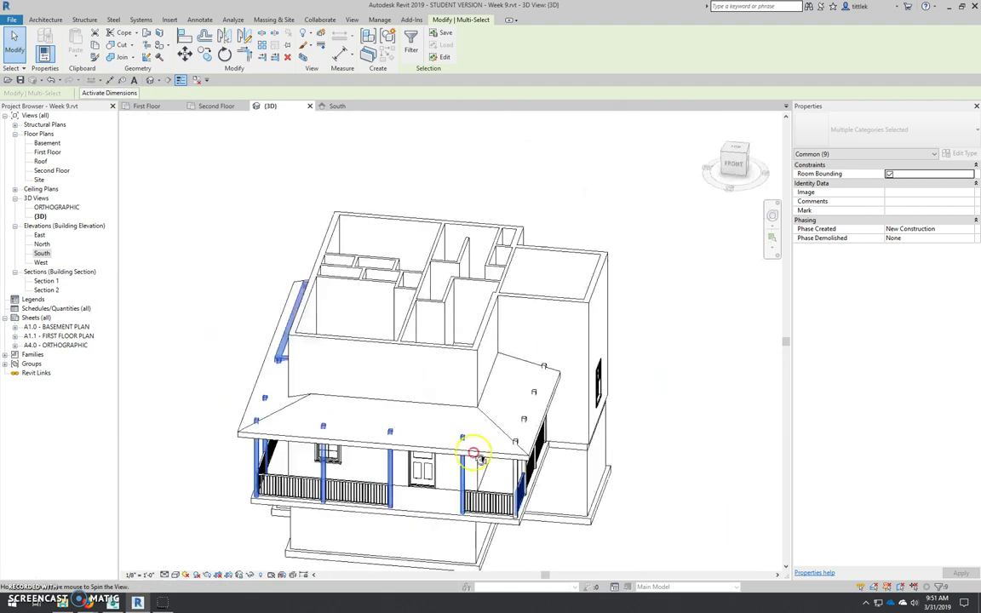
pyautogui.scroll(4, 477, 458)
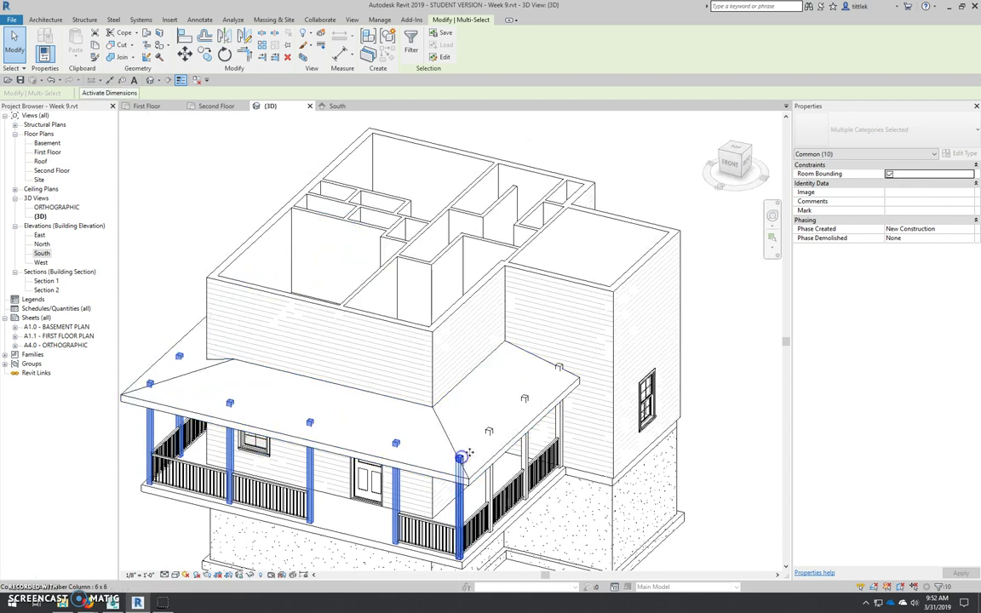
pyautogui.keyDown('ctrl'); pyautogui.click(488, 431); pyautogui.keyUp('ctrl')
pyautogui.keyDown('ctrl'); pyautogui.click(525, 401); pyautogui.keyUp('ctrl')
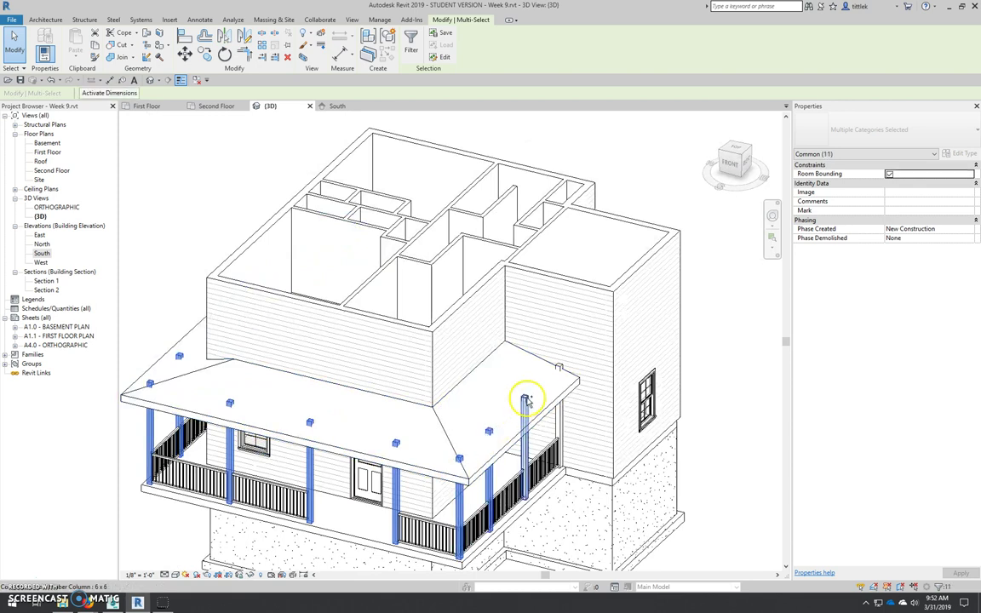
pyautogui.keyDown('ctrl'); pyautogui.click(561, 369); pyautogui.keyUp('ctrl')
pyautogui.scroll(-5, 388, 472)
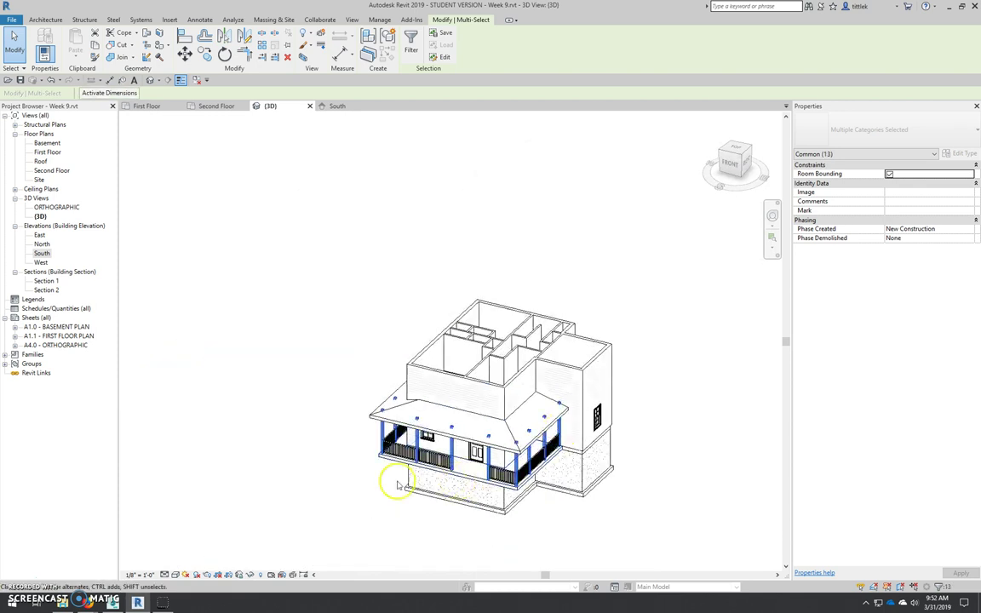
pyautogui.keyDown('ctrl'); pyautogui.click(383, 468); pyautogui.keyUp('ctrl')
pyautogui.keyDown('shift'); pyautogui.moveTo(384, 468); pyautogui.dragTo(565, 492, button='middle'); pyautogui.keyUp('shift')
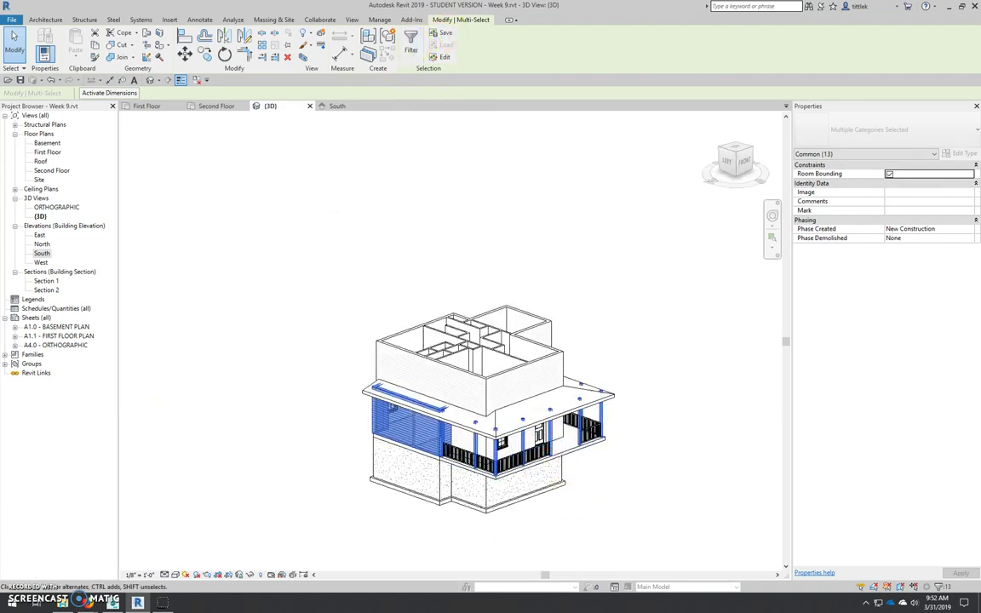
pyautogui.click(622, 312)
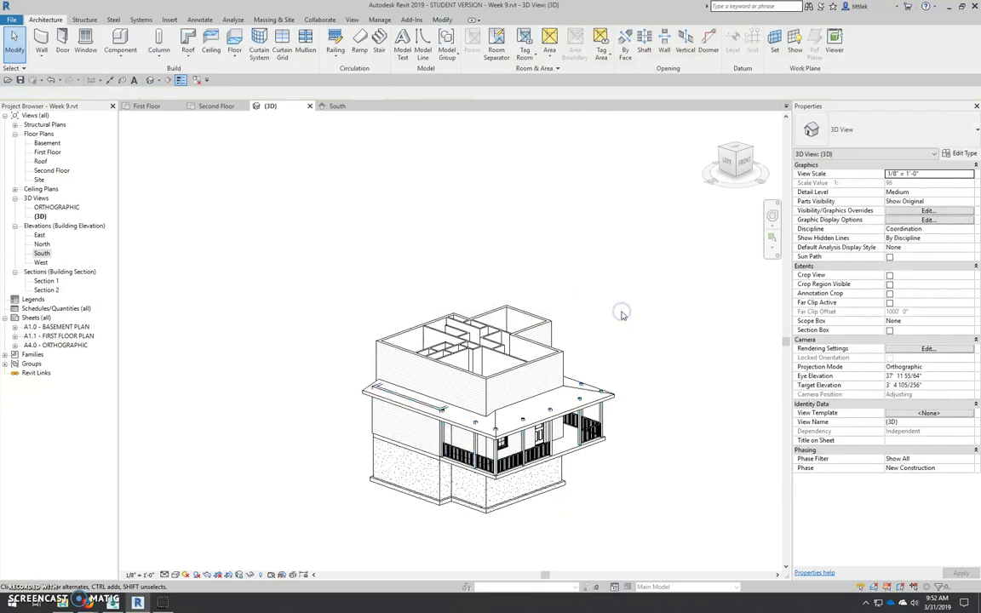
# Attach the tops of the three first-floor porch walls to the porch roof with Attach Top/Base
pyautogui.scroll(2, 400, 405)
pyautogui.scroll(3, 368, 319)
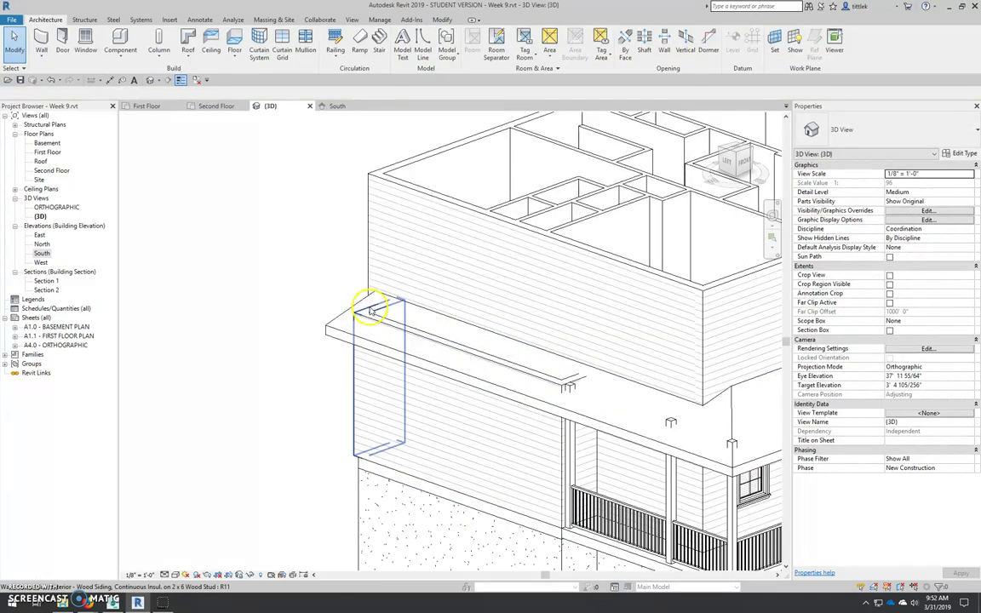
pyautogui.click(379, 314)
pyautogui.keyDown('ctrl'); pyautogui.click(567, 385); pyautogui.keyUp('ctrl')
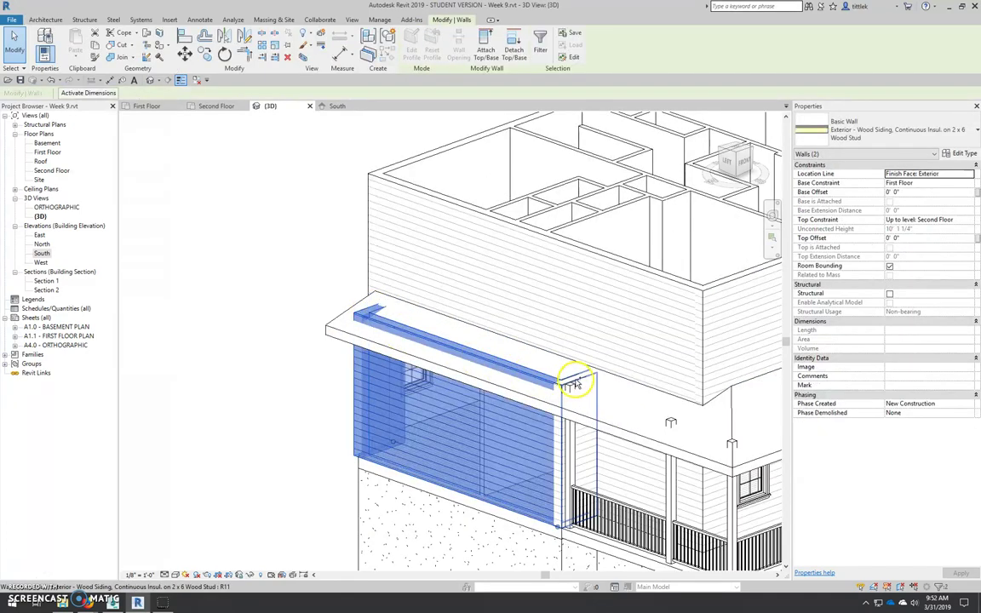
pyautogui.keyDown('ctrl'); pyautogui.click(570, 399); pyautogui.keyUp('ctrl')
pyautogui.scroll(-3, 317, 392)
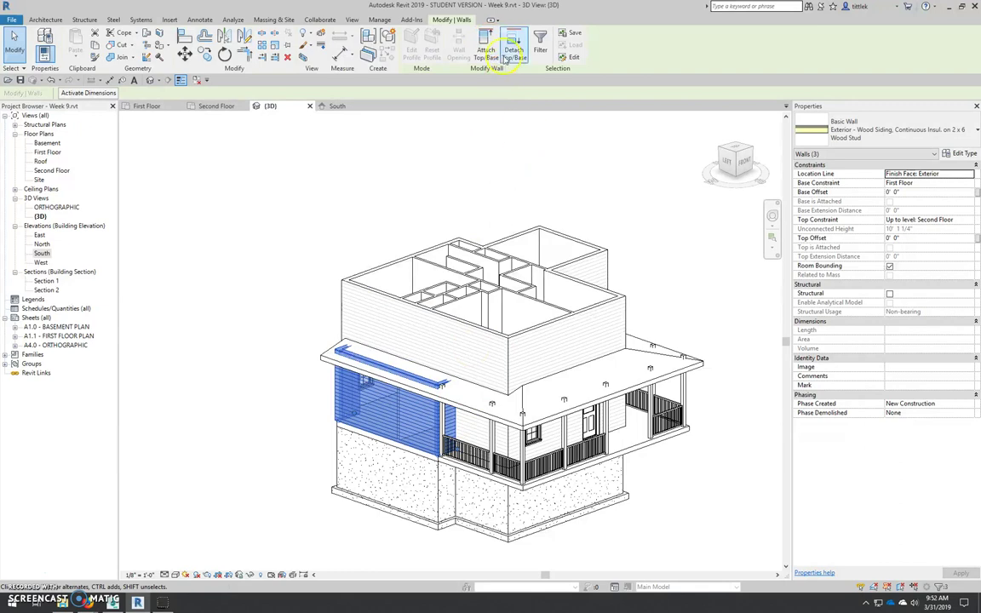
pyautogui.click(485, 43)
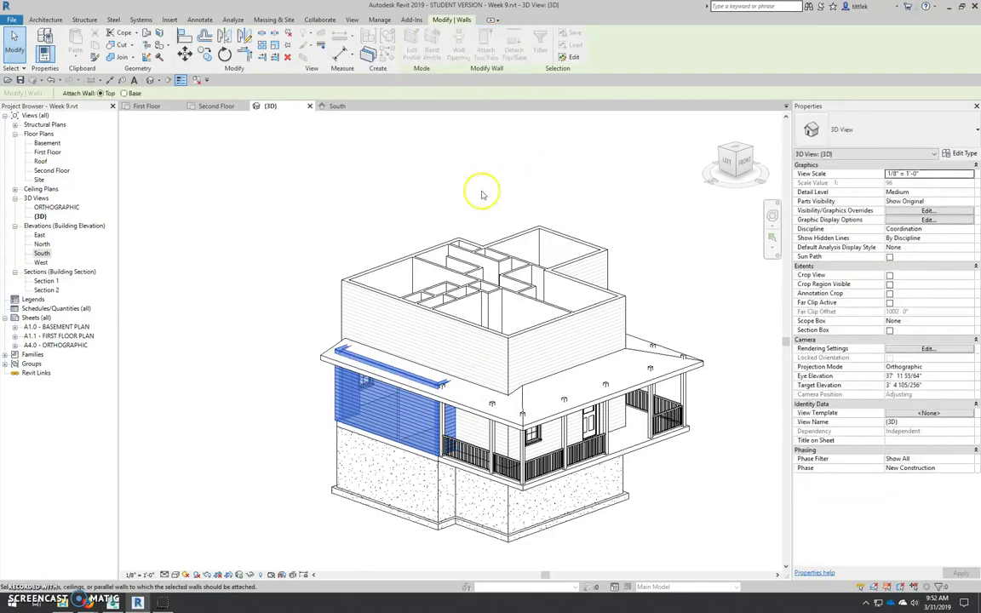
pyautogui.click(469, 412)
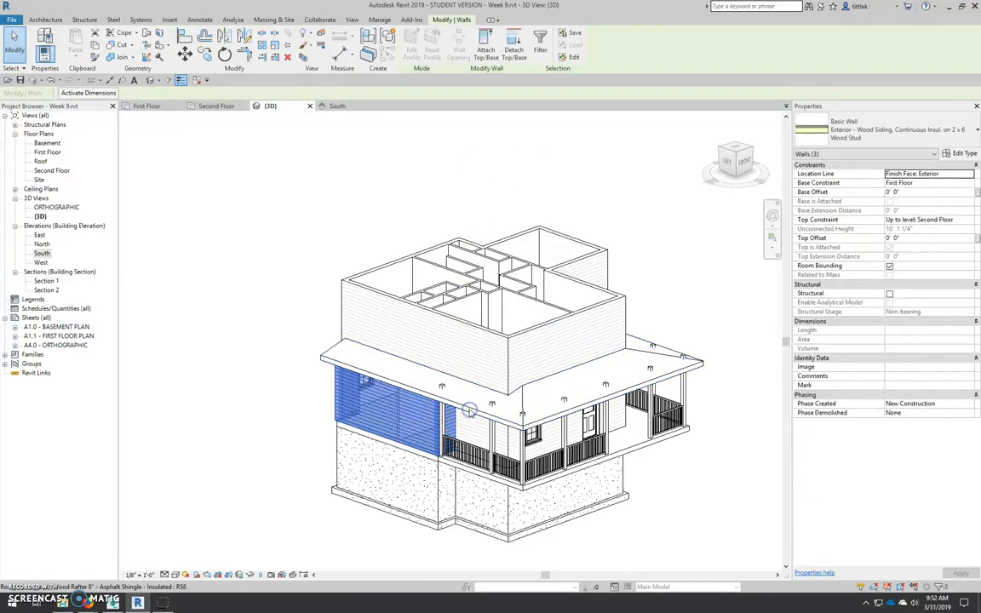
pyautogui.click(640, 517)
pyautogui.keyDown('shift'); pyautogui.moveTo(620, 449); pyautogui.dragTo(553, 464, button='middle'); pyautogui.keyUp('shift')
pyautogui.scroll(4, 340, 361)
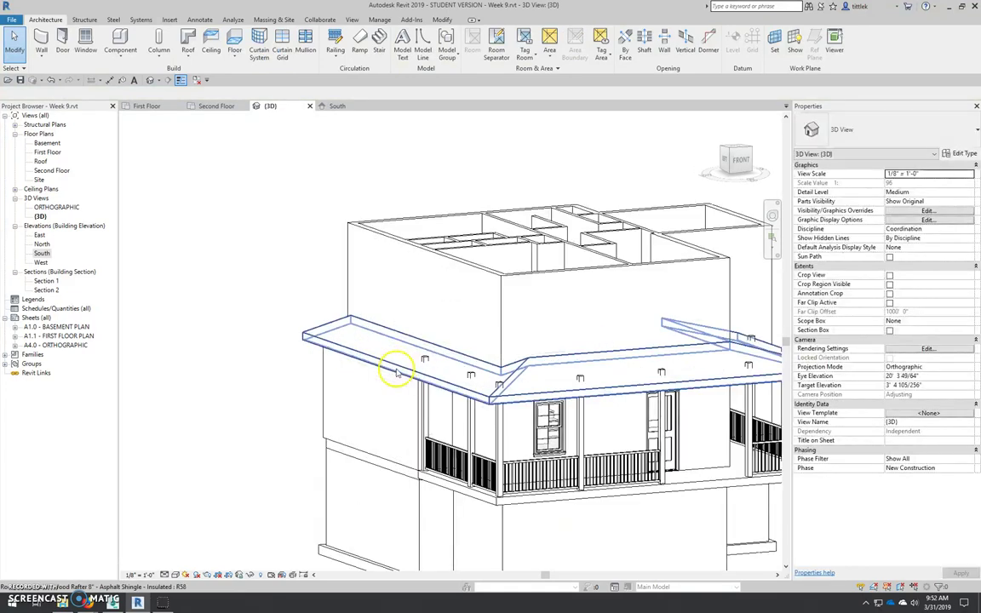
# Select all ten wood timber porch columns via Select All Instances, Visible in View
pyautogui.click(425, 366)
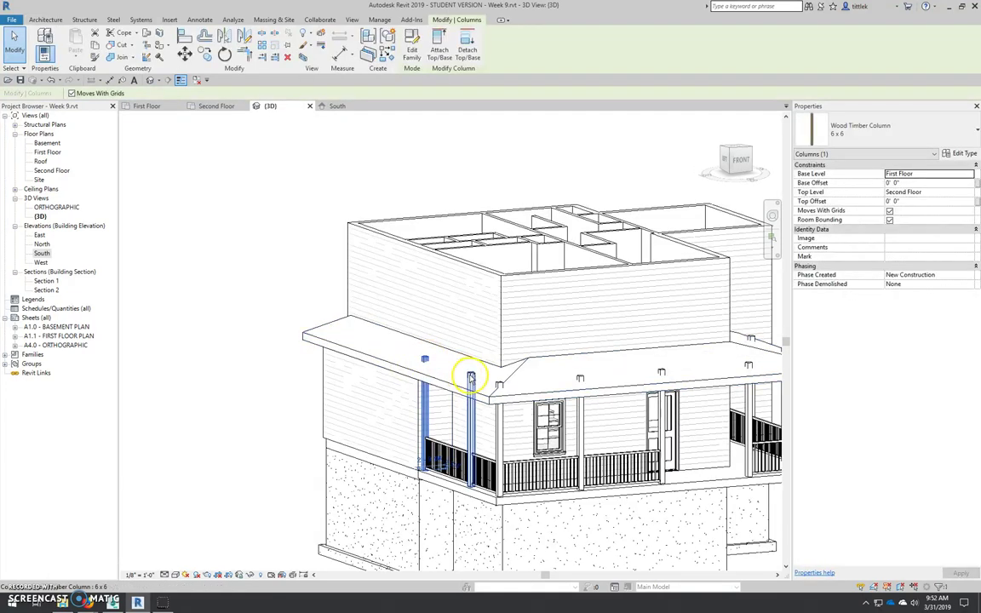
pyautogui.keyDown('ctrl'); pyautogui.click(471, 379); pyautogui.keyUp('ctrl')
pyautogui.keyDown('ctrl'); pyautogui.click(499, 383); pyautogui.keyUp('ctrl')
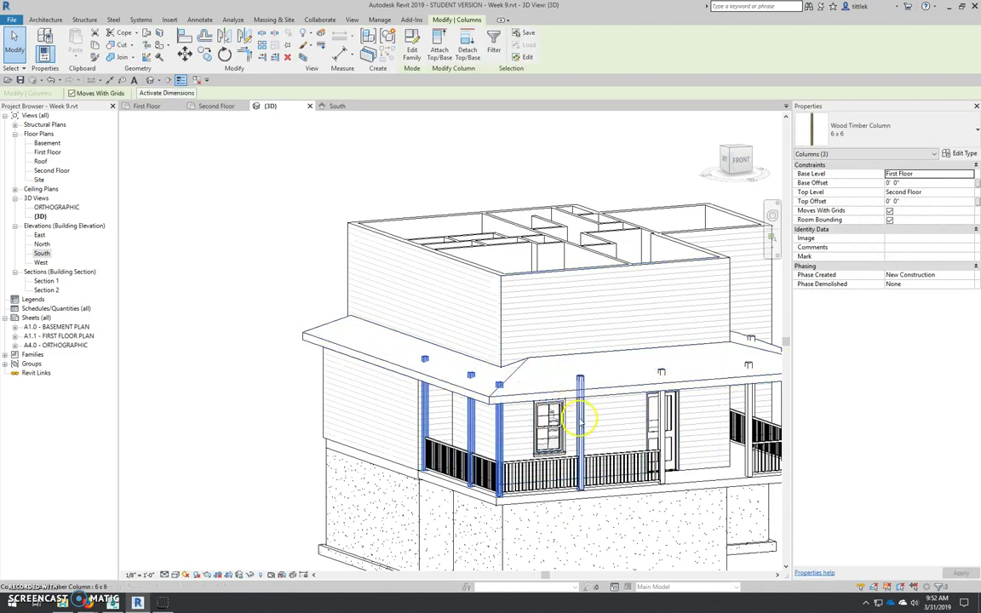
pyautogui.scroll(-5, 573, 413)
pyautogui.scroll(5, 374, 405)
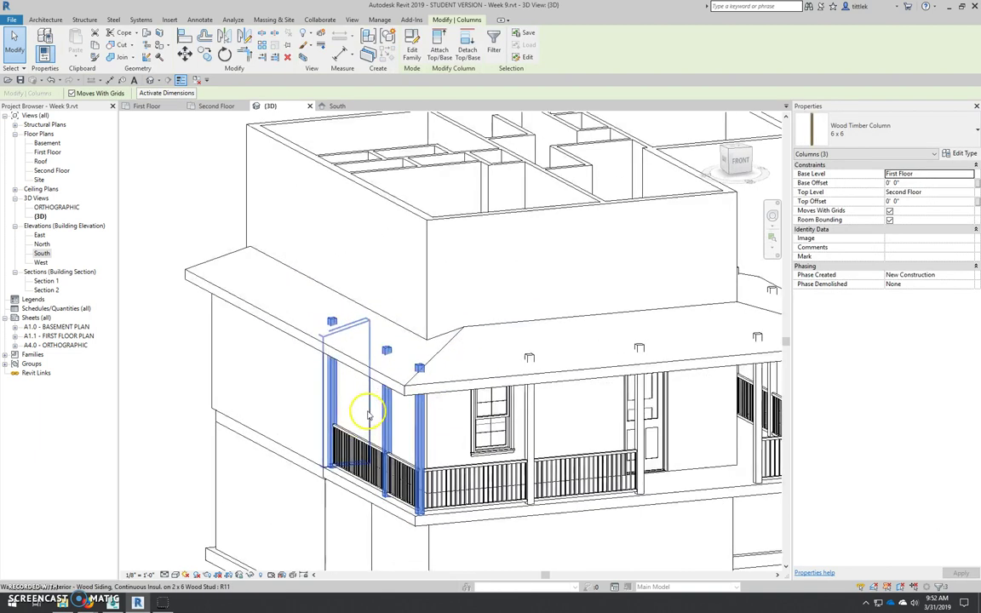
pyautogui.rightClick(424, 408)
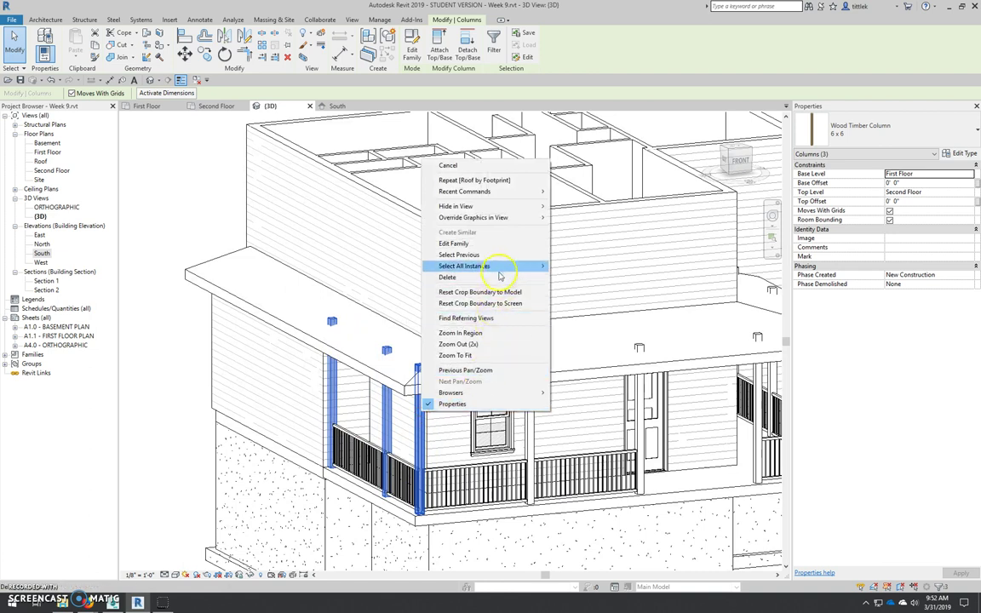
pyautogui.moveTo(511, 266)
pyautogui.click(581, 269)
pyautogui.scroll(-4, 406, 350)
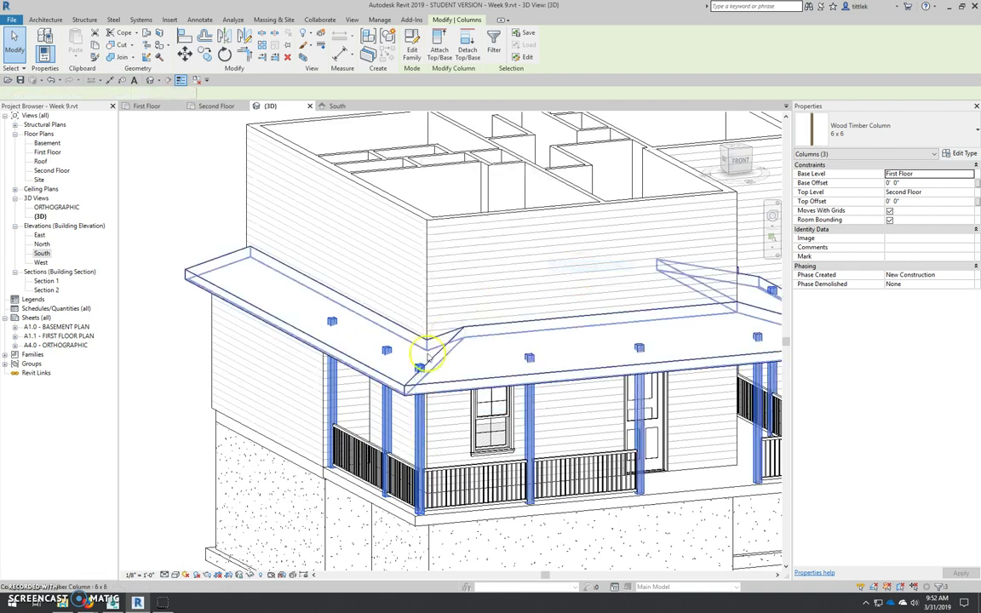
pyautogui.keyDown('shift'); pyautogui.moveTo(400, 377); pyautogui.dragTo(601, 437, button='middle'); pyautogui.keyUp('shift')
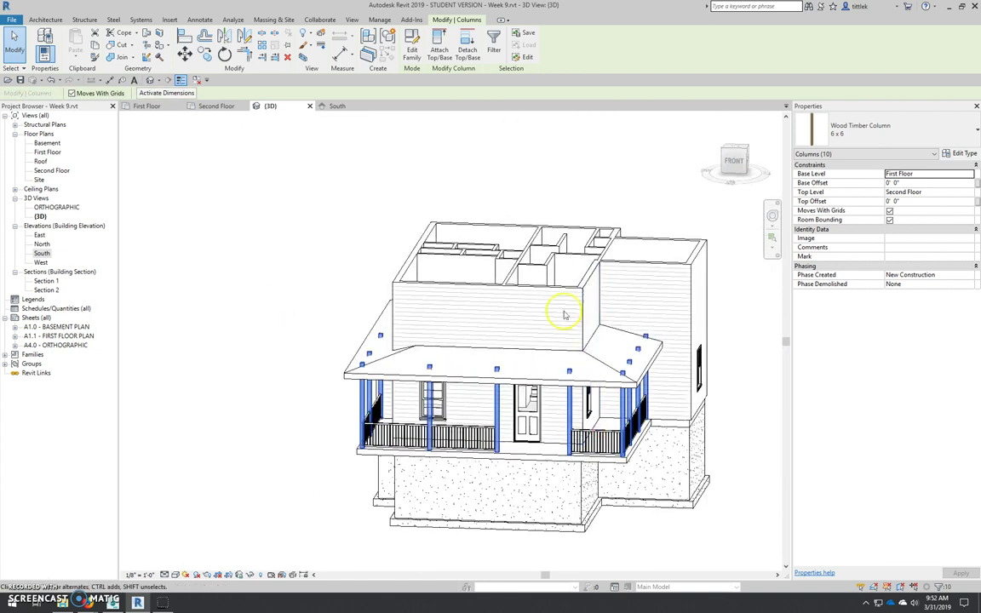
# Attach the selected columns' tops to the porch roof and check the porch from above
pyautogui.click(440, 49)
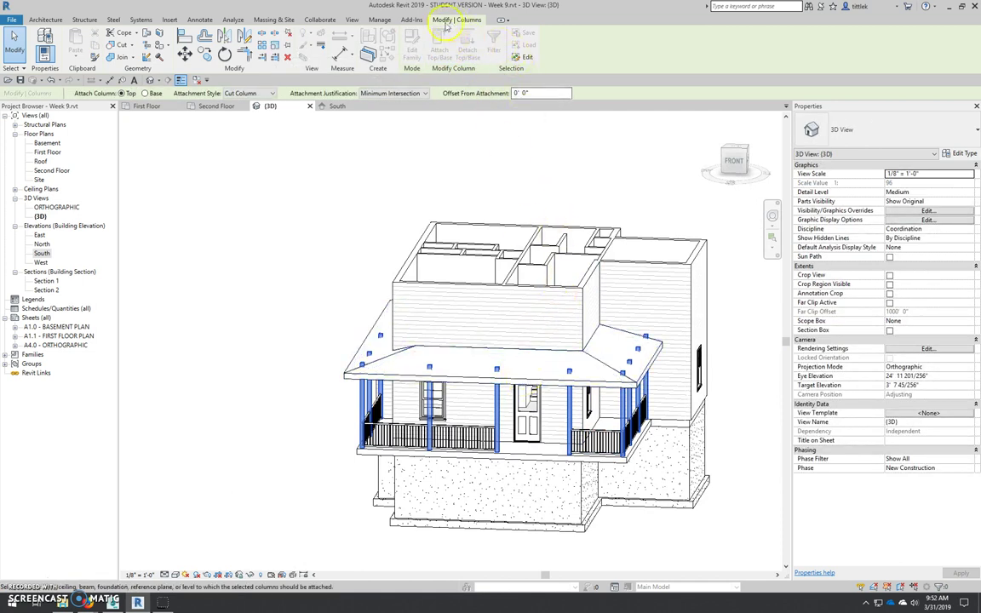
pyautogui.click(523, 385)
pyautogui.press('Escape')
pyautogui.scroll(-2, 258, 268)
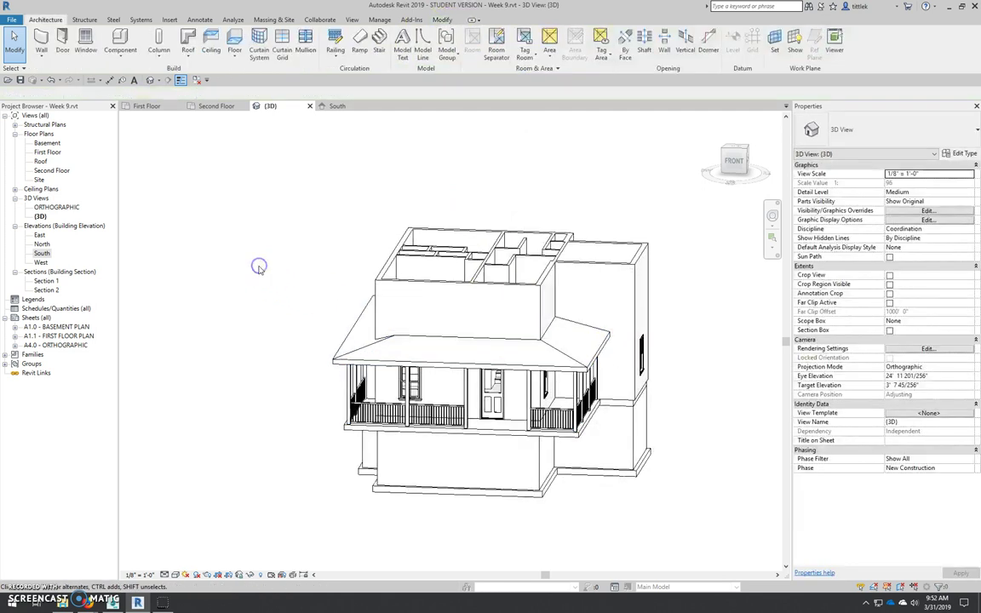
pyautogui.scroll(-1, 447, 380)
pyautogui.keyDown('shift'); pyautogui.moveTo(456, 384); pyautogui.dragTo(383, 447, button='middle'); pyautogui.keyUp('shift')
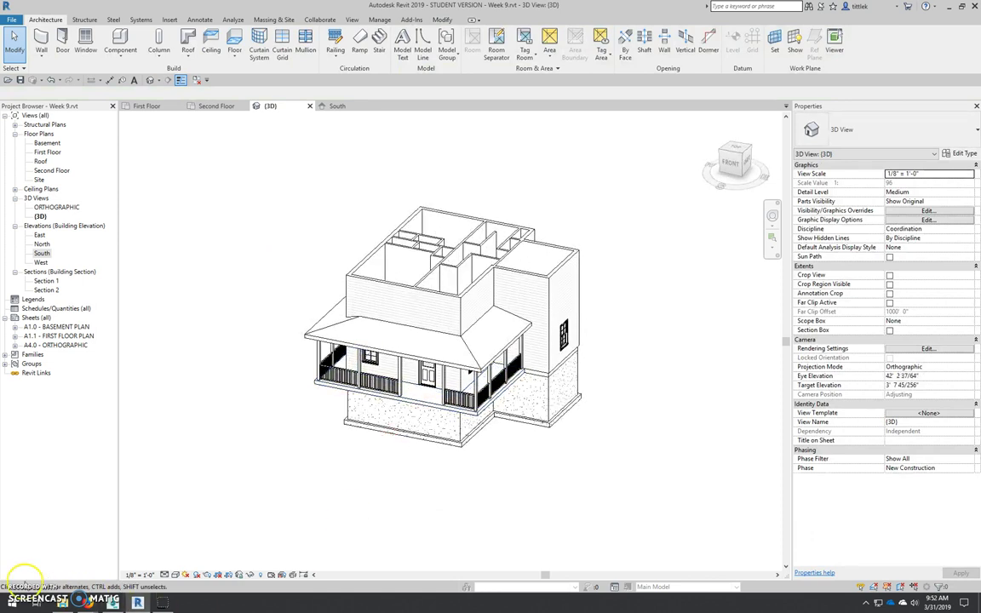
pyautogui.keyDown('shift'); pyautogui.moveTo(354, 276); pyautogui.dragTo(402, 341, button='middle'); pyautogui.keyUp('shift')
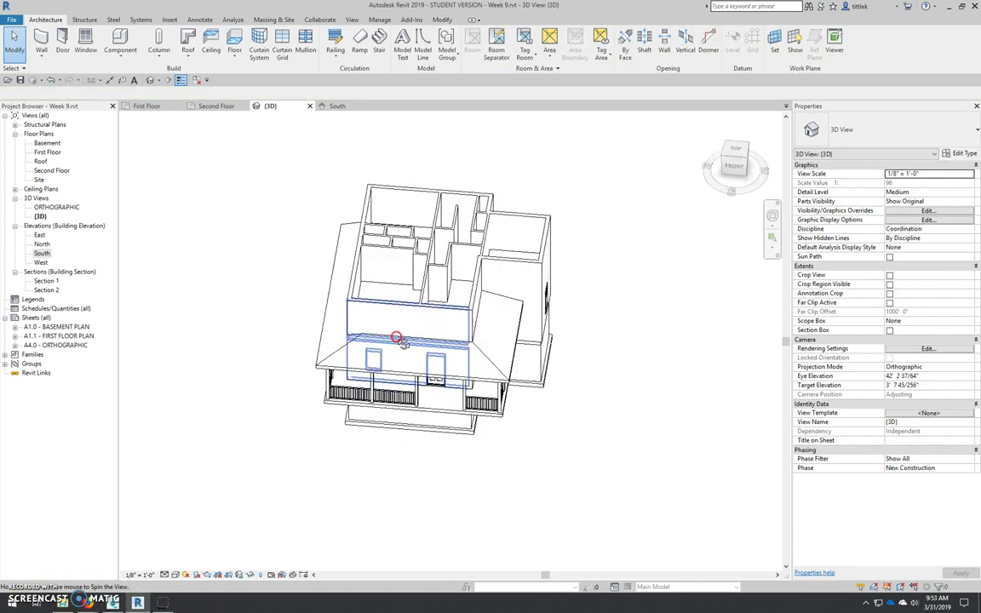
# Switch to the Second Floor plan and set its Underlay base level to None
pyautogui.click(218, 106)
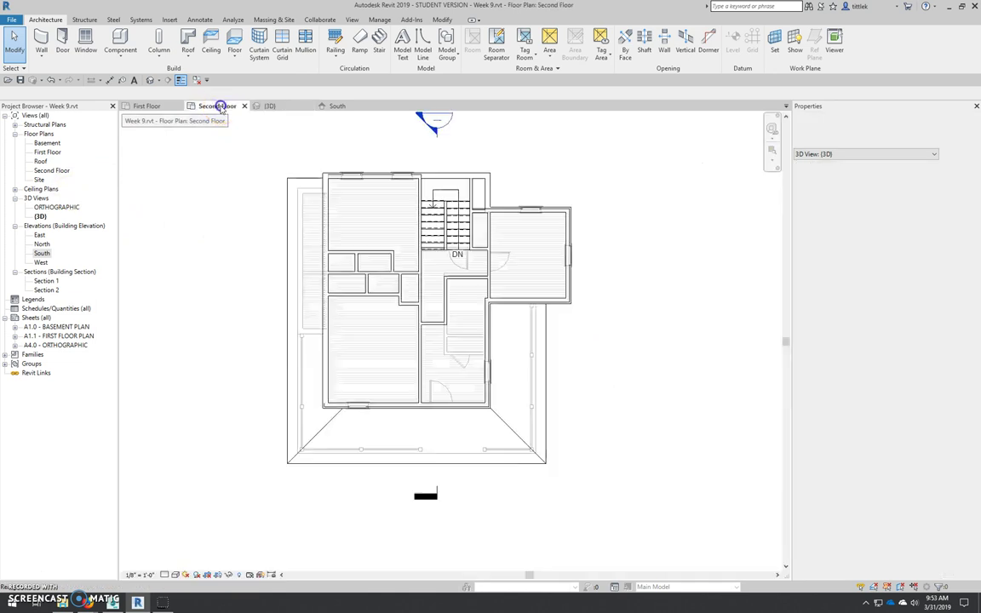
pyautogui.scroll(3, 546, 476)
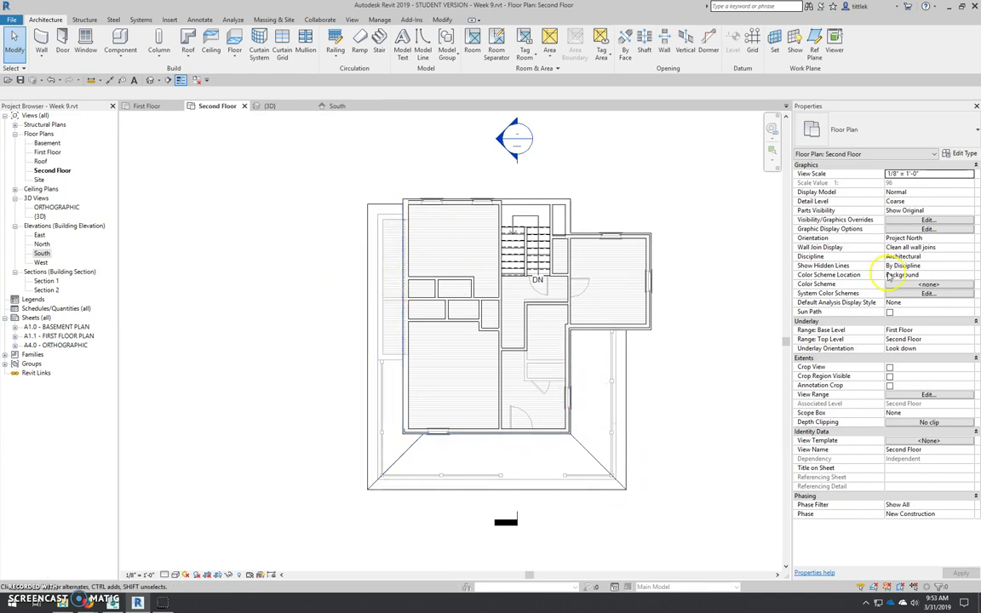
pyautogui.click(971, 330)
pyautogui.click(920, 339)
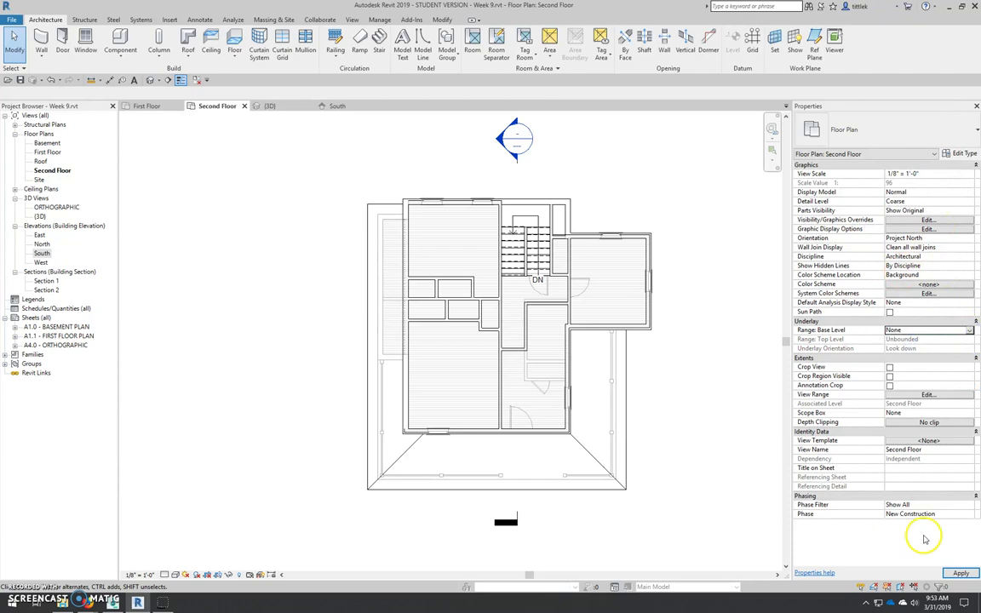
pyautogui.click(961, 573)
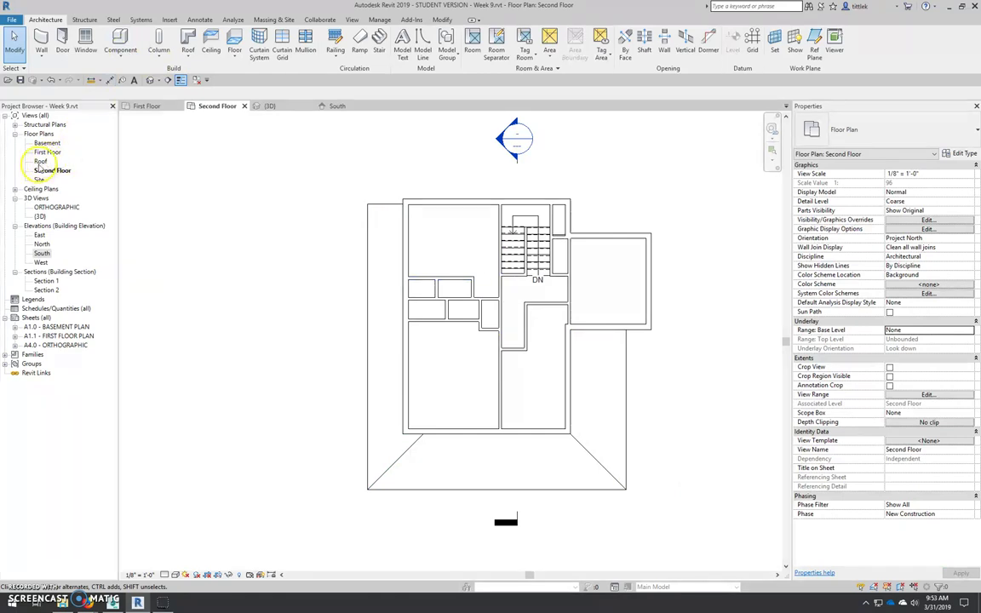
# Open the Roof plan, set Second Floor as its underlay base level, and zoom in
pyautogui.doubleClick(40, 161)
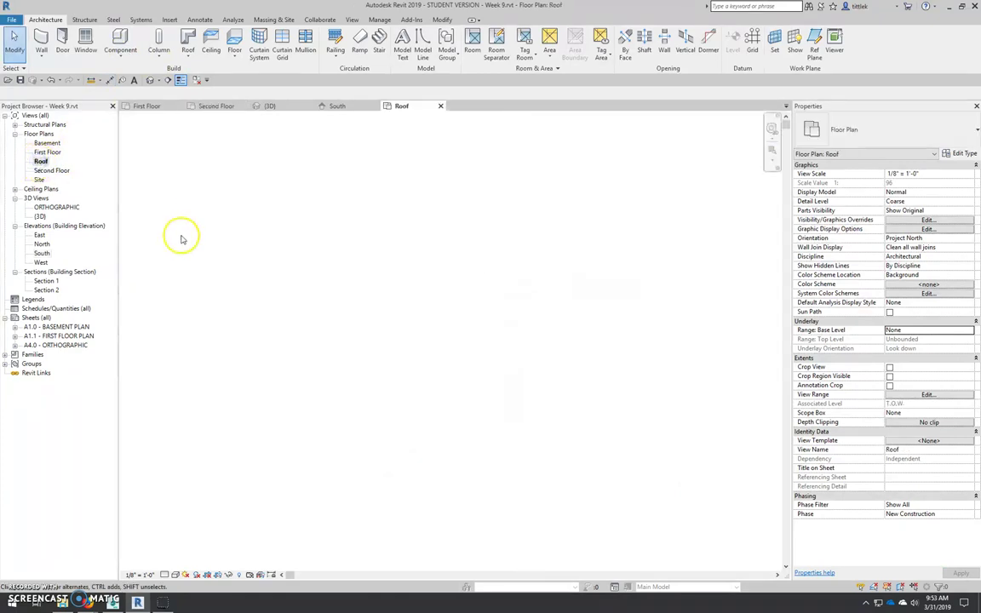
pyautogui.scroll(2, 417, 345)
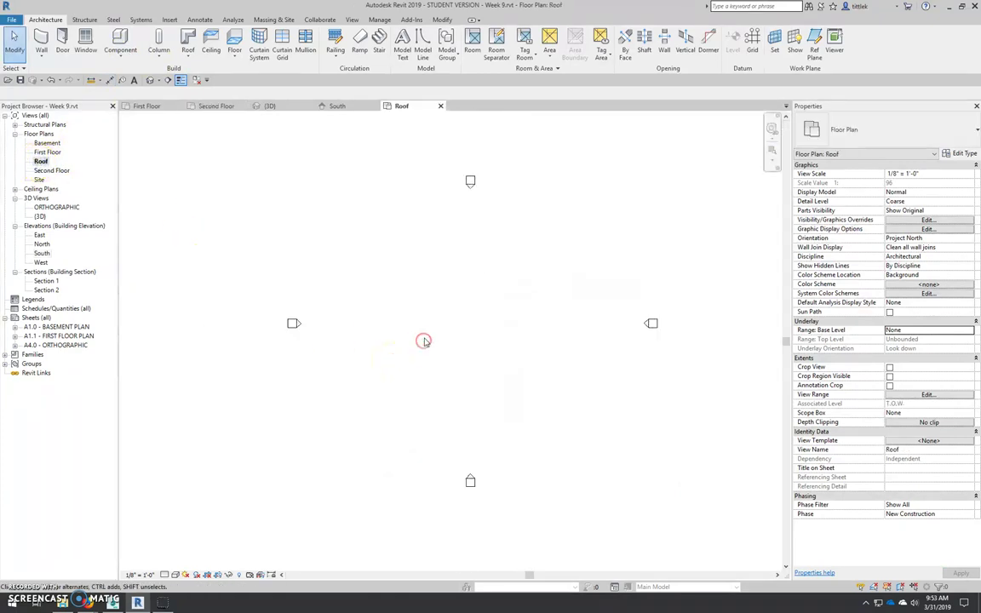
pyautogui.scroll(1, 424, 340)
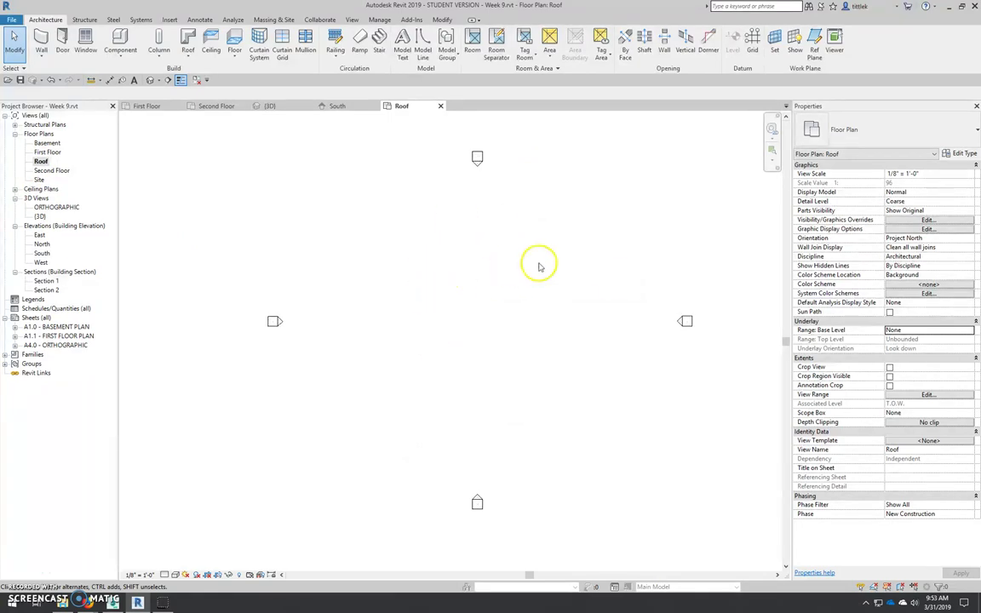
pyautogui.click(969, 332)
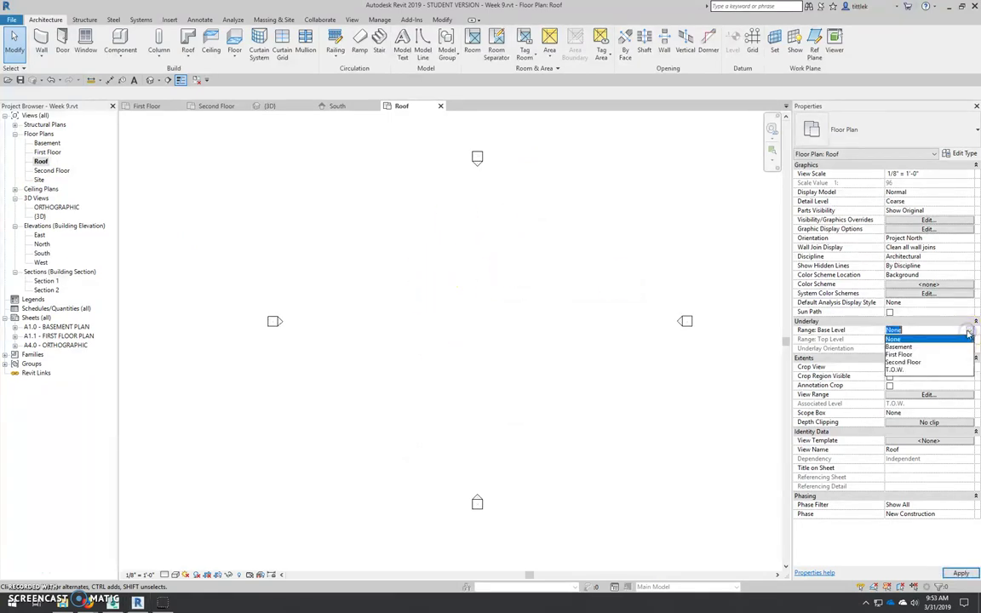
pyautogui.click(905, 362)
pyautogui.click(967, 573)
pyautogui.scroll(5, 436, 317)
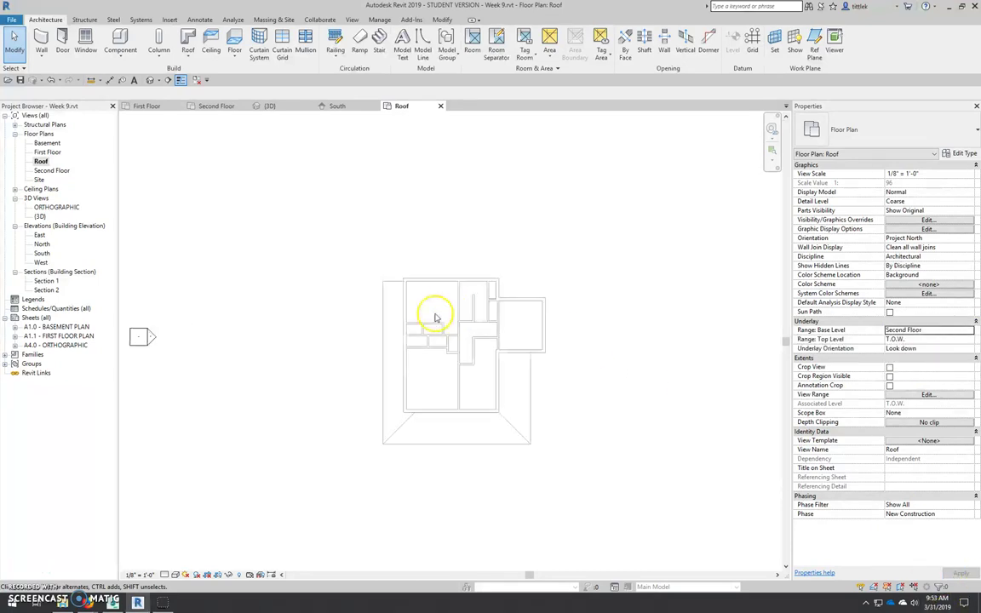
pyautogui.scroll(3, 664, 374)
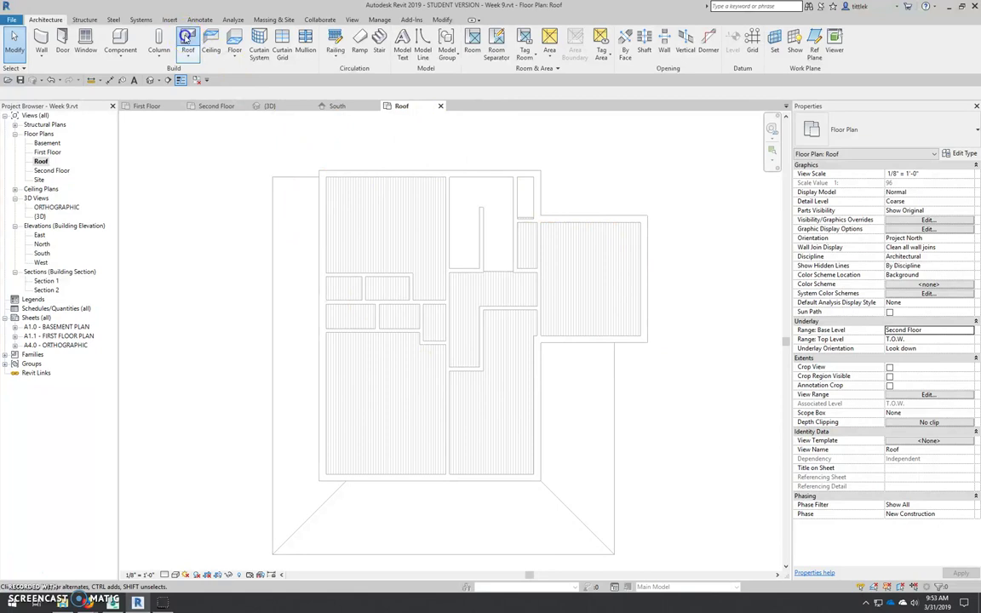
# Start a Roof by Footprint on the Roof plan with a 1' 4" overhang
pyautogui.click(185, 39)
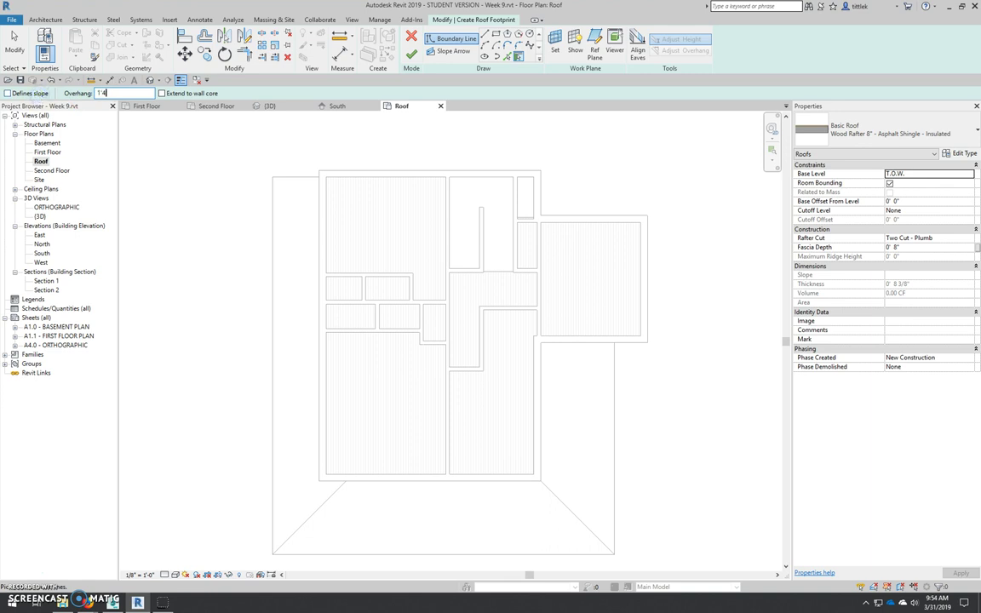
# Enable Extend to wall core and pick the top and bottom walls as non-sloped edges
pyautogui.click(206, 161)
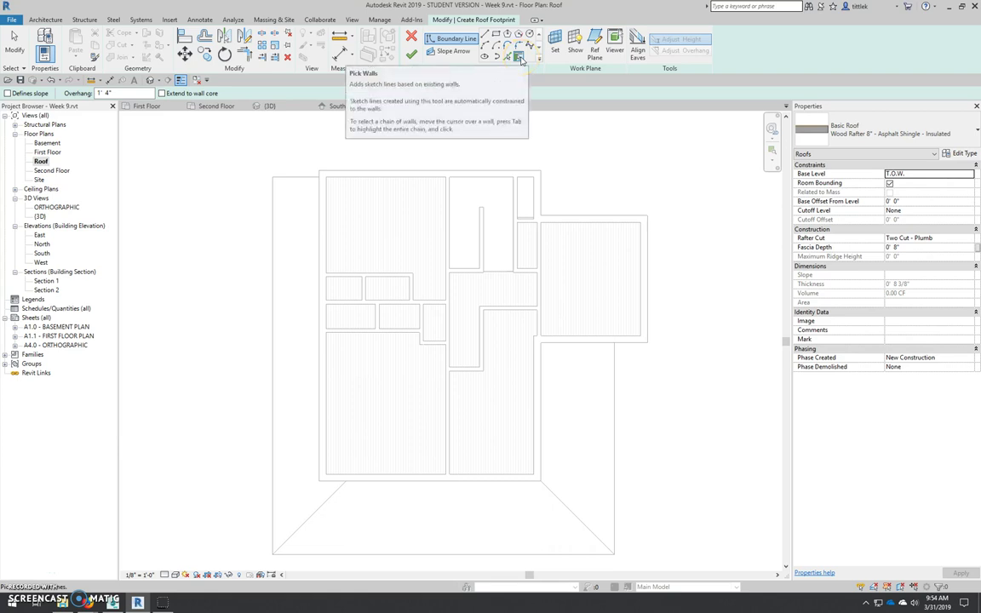
pyautogui.click(197, 82)
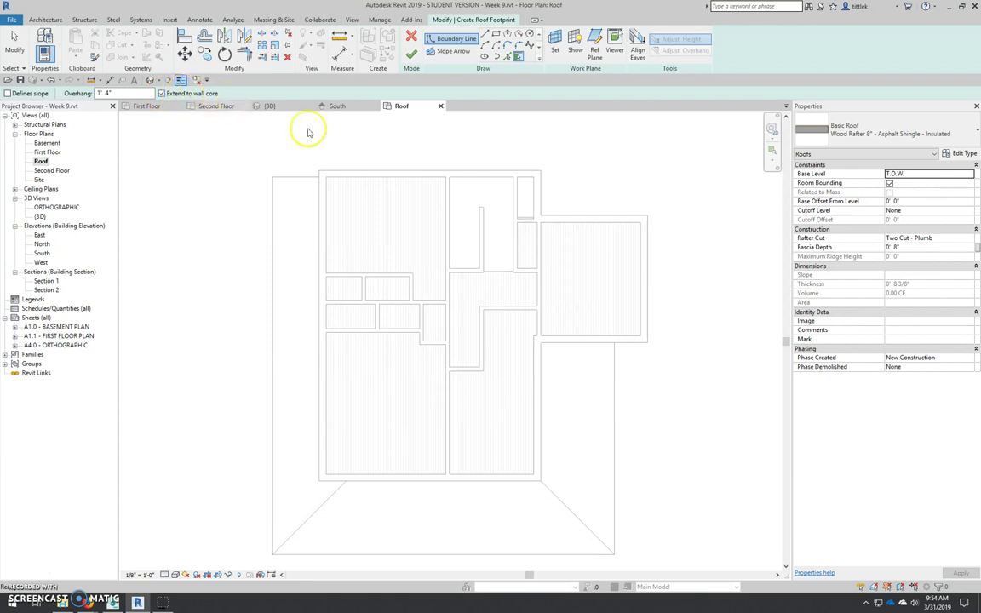
pyautogui.scroll(1, 390, 188)
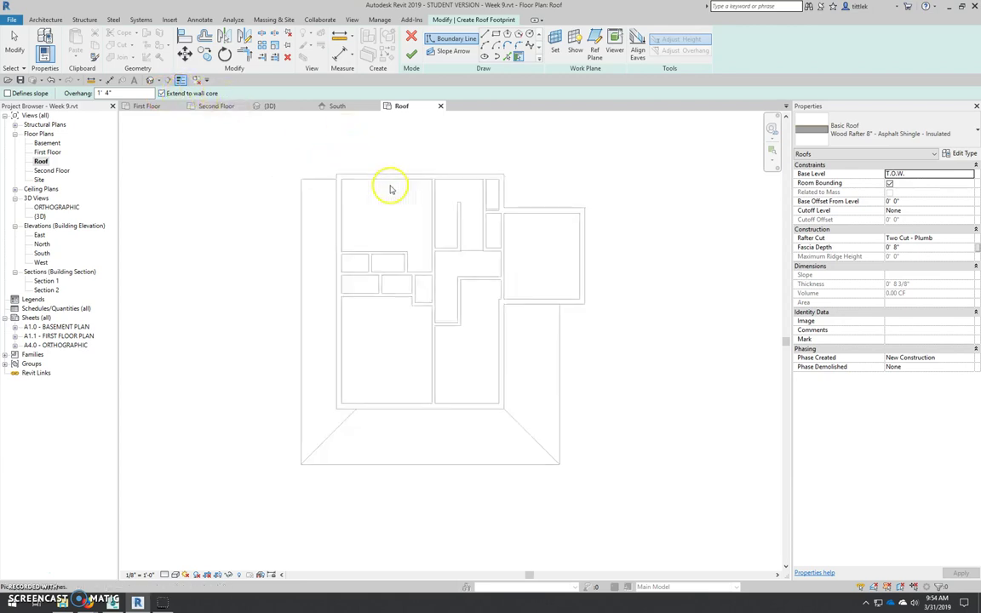
pyautogui.scroll(-1, 416, 257)
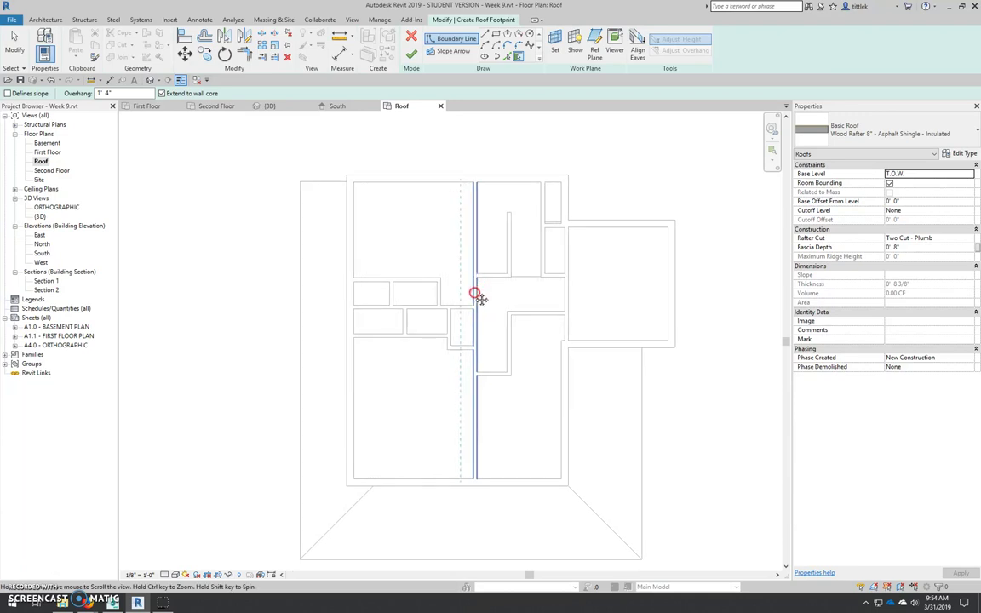
pyautogui.moveTo(477, 292); pyautogui.dragTo(475, 276, button='middle')
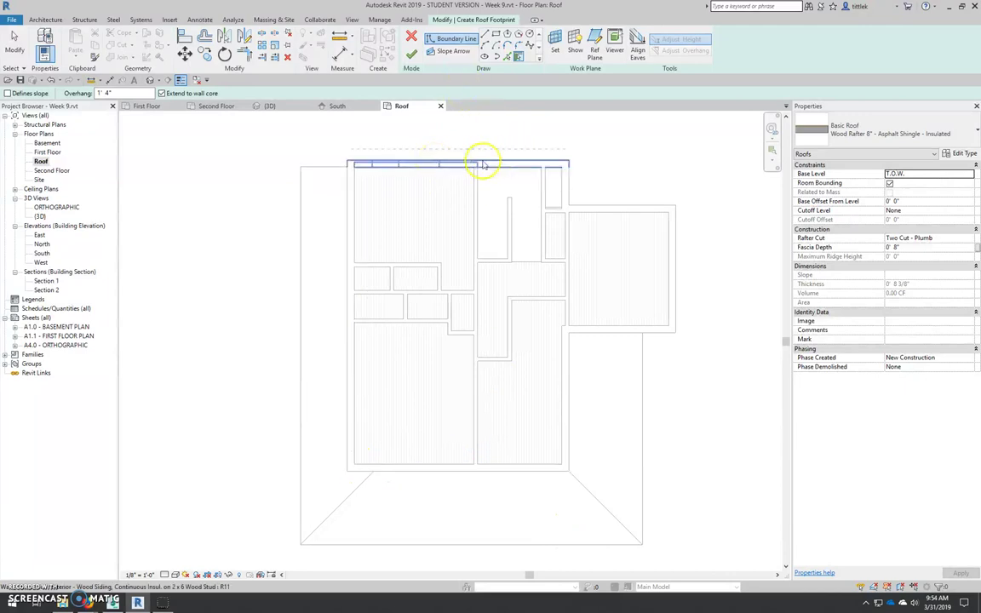
pyautogui.click(492, 162)
pyautogui.click(507, 165)
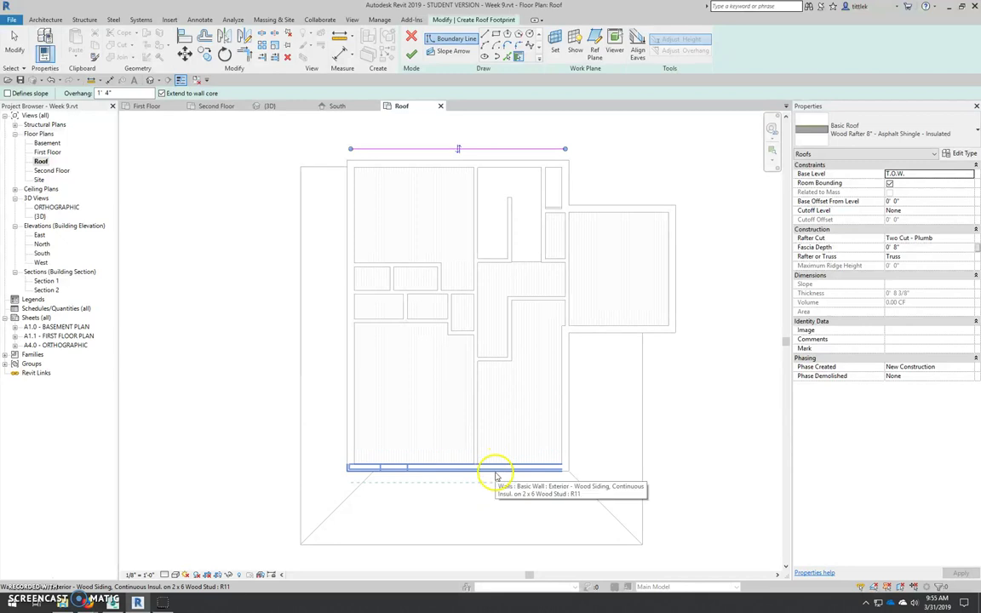
pyautogui.click(497, 468)
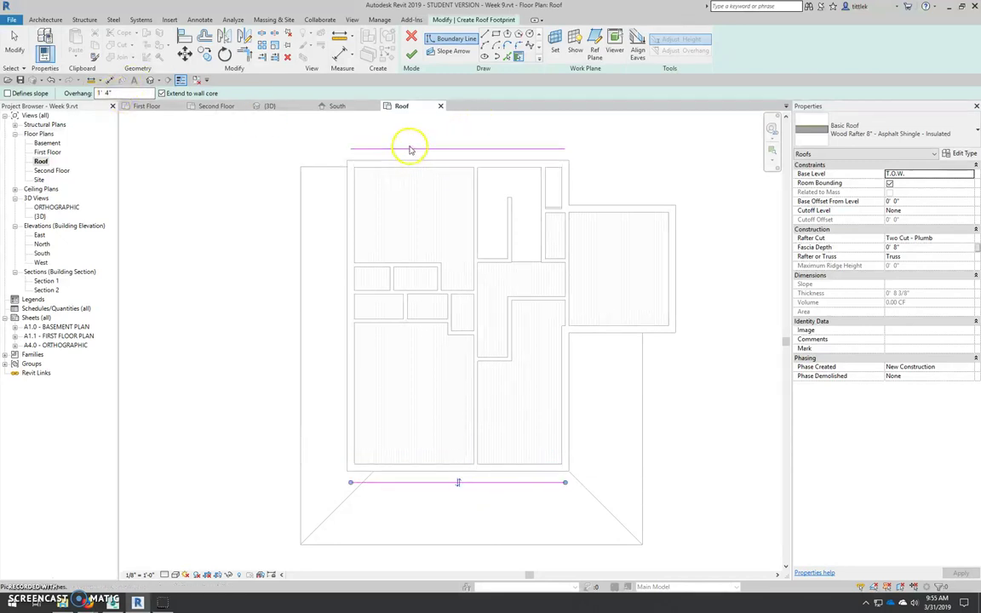
# Add 9"/12" sloped edges along the side and wing walls, leaving the wing end non-sloped
pyautogui.click(8, 93)
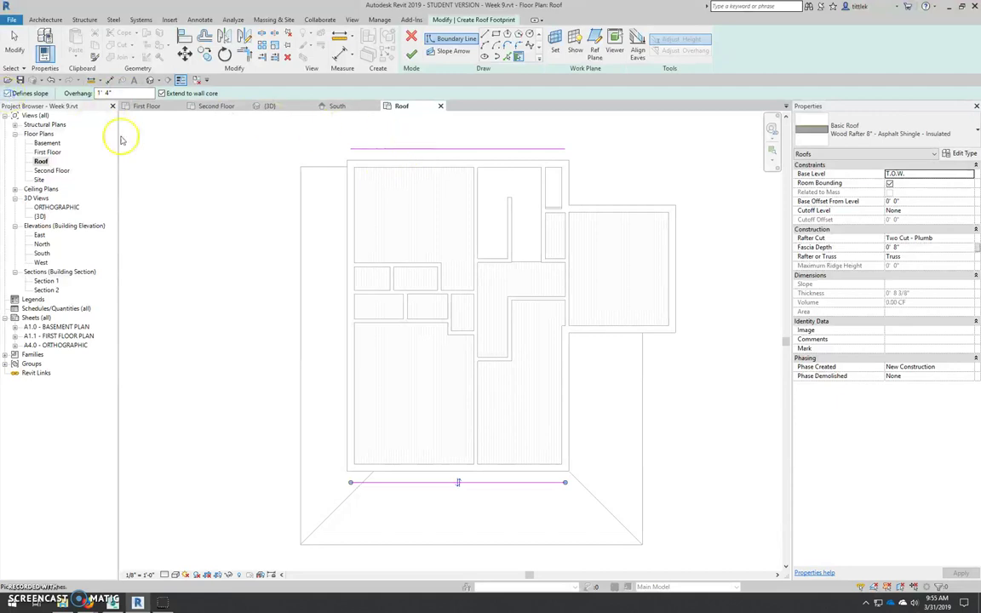
pyautogui.click(345, 238)
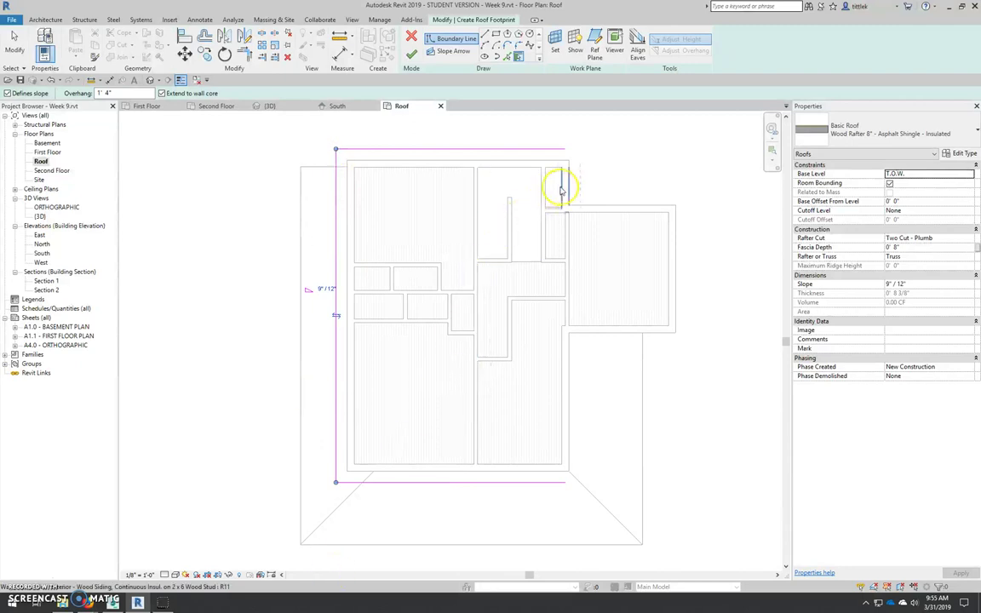
pyautogui.click(572, 409)
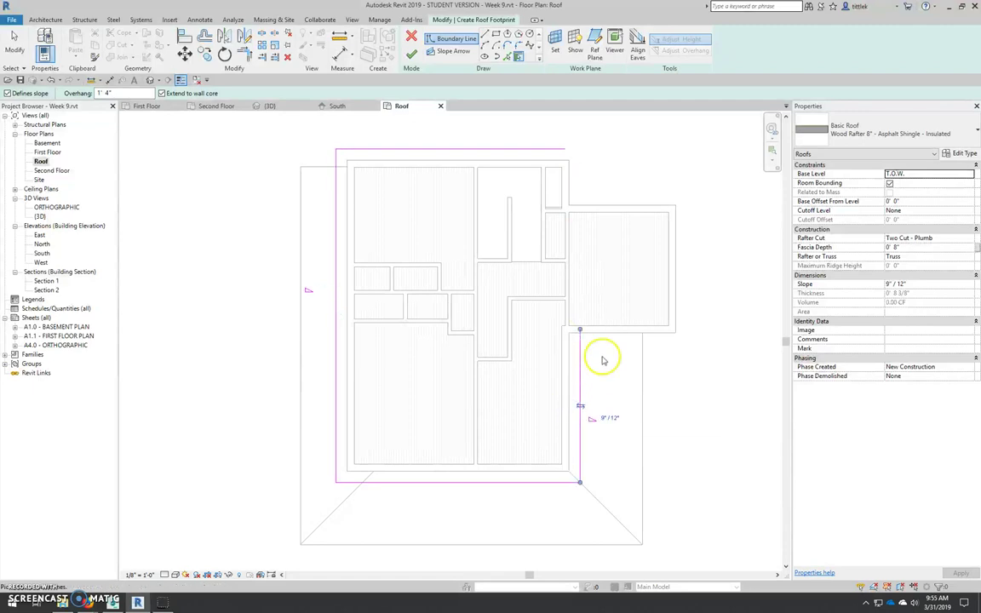
pyautogui.moveTo(615, 341); pyautogui.dragTo(549, 372, button='middle')
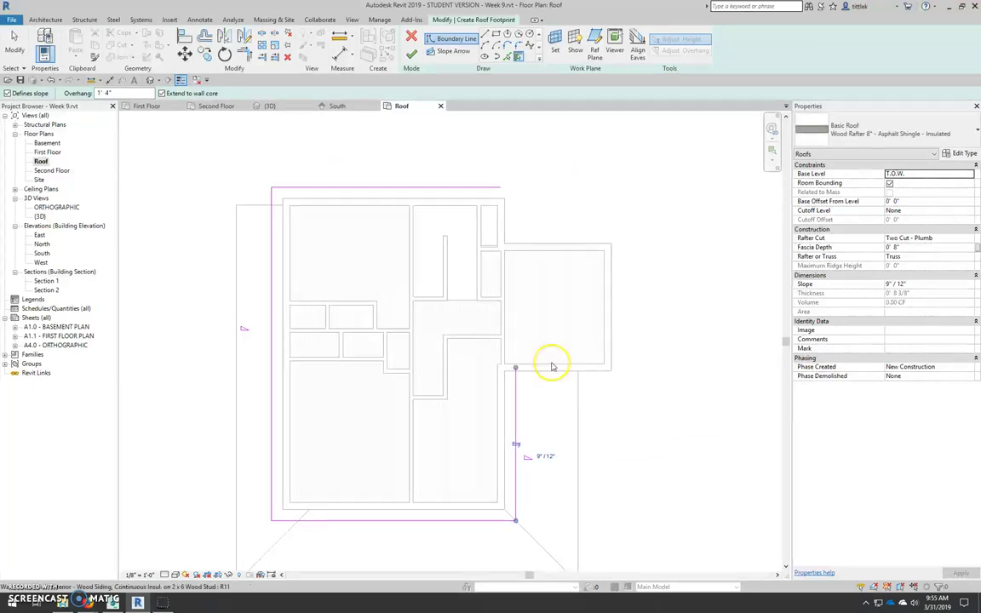
pyautogui.click(508, 218)
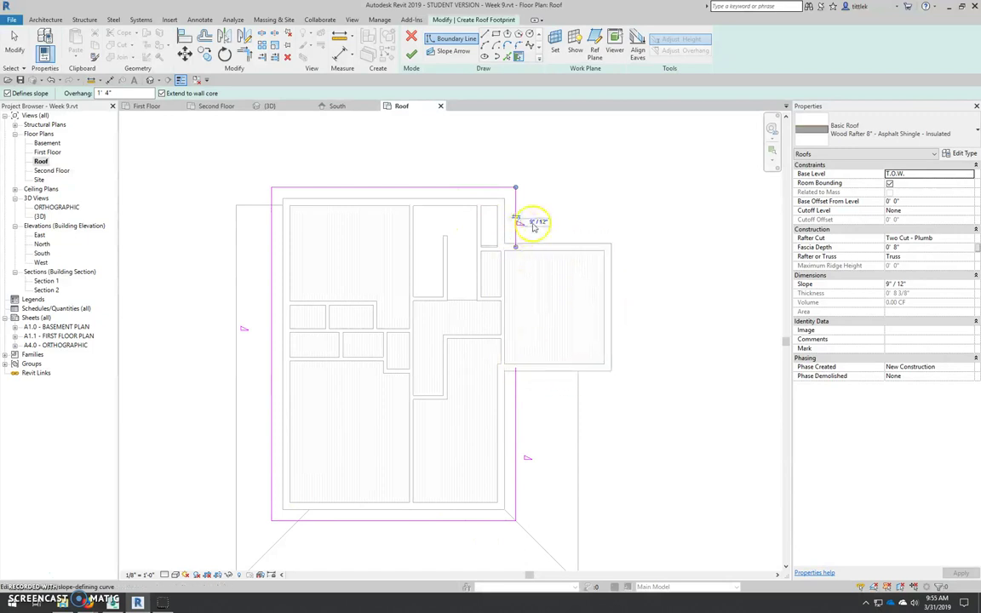
pyautogui.moveTo(562, 240); pyautogui.dragTo(570, 232, button='middle')
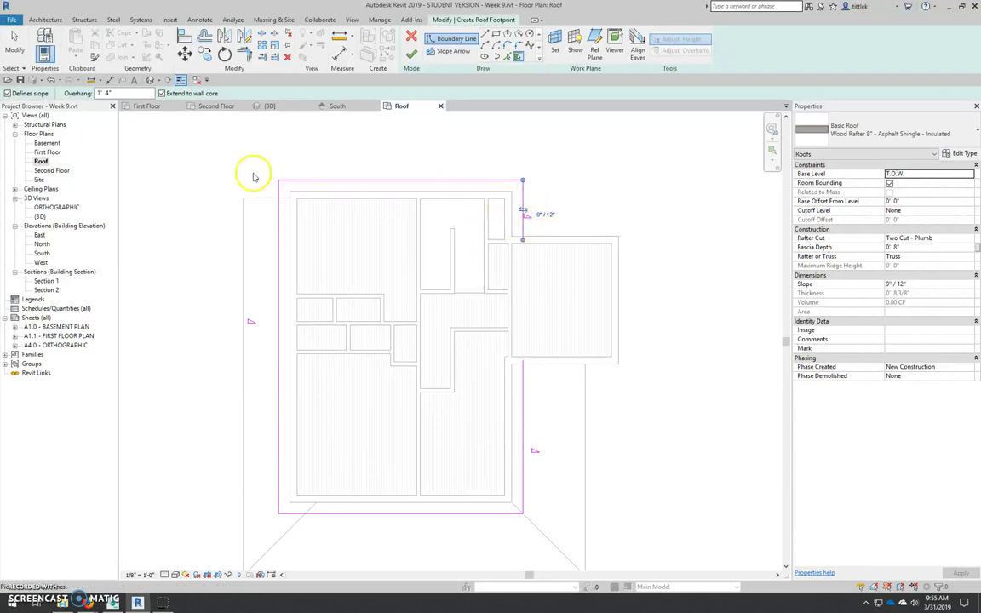
pyautogui.click(582, 368)
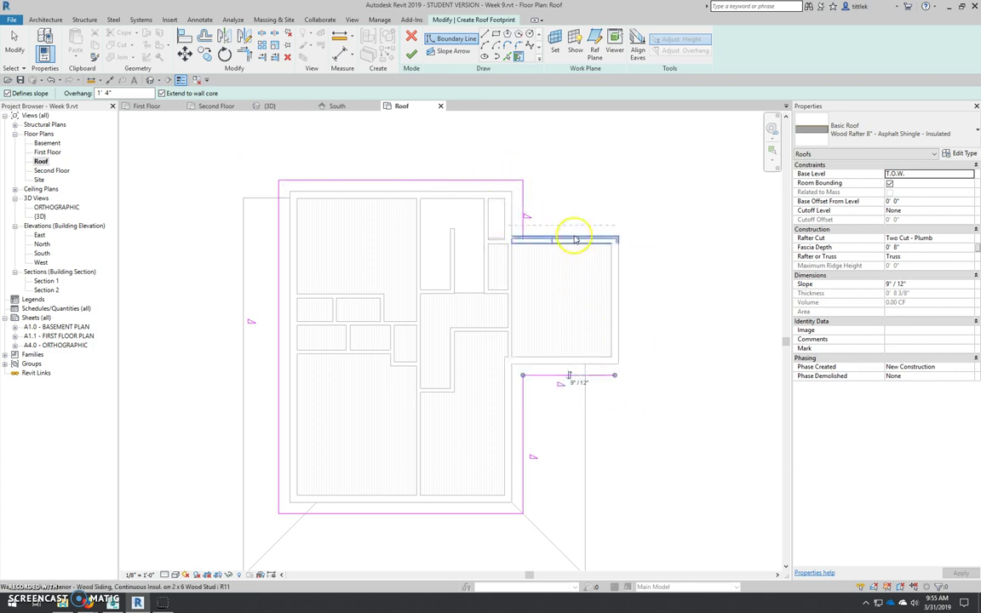
pyautogui.click(614, 241)
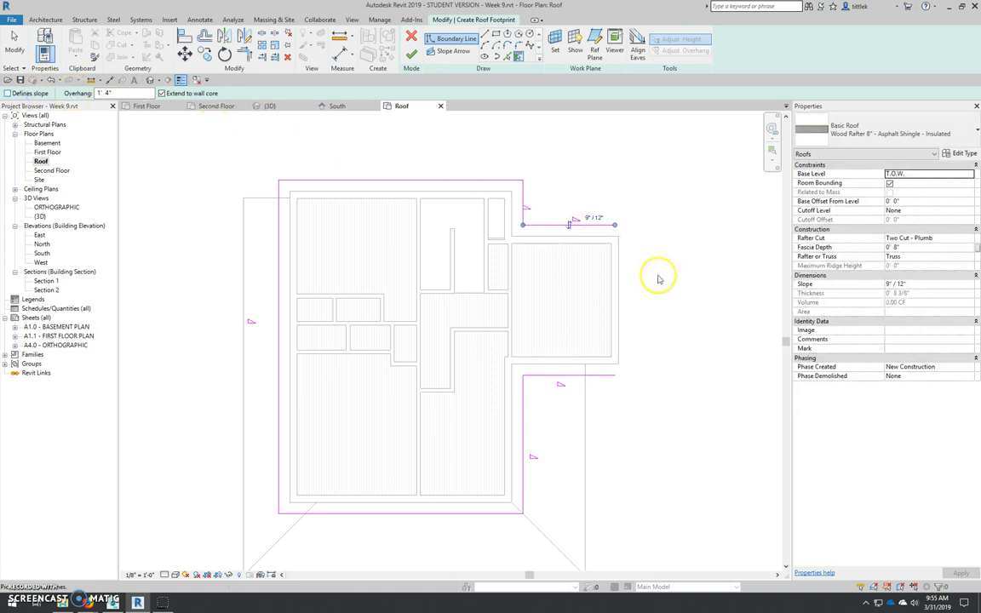
pyautogui.click(625, 293)
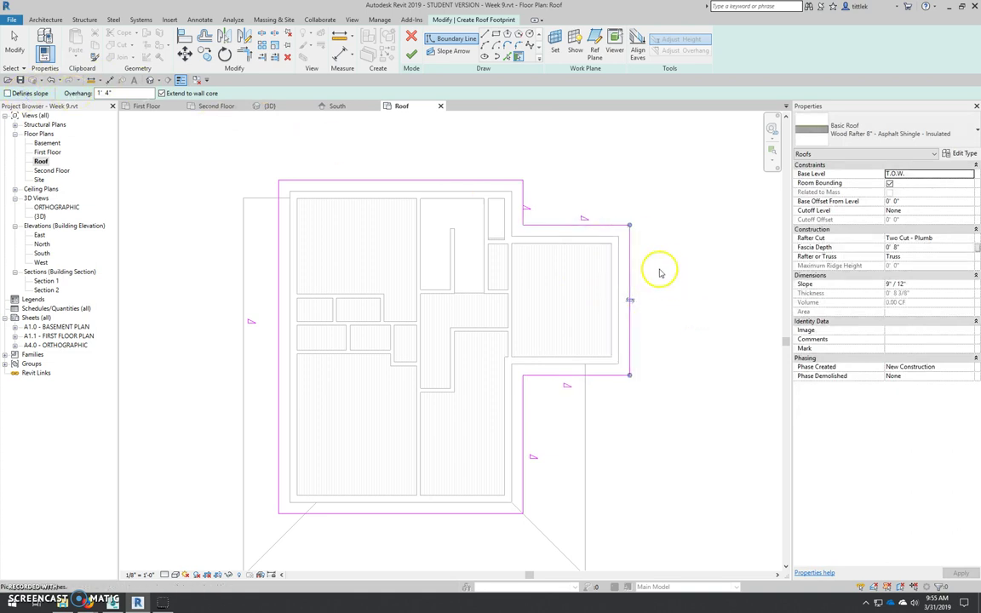
# Finish the sketch to create the 9"/12" main roof over the second floor
pyautogui.scroll(-2, 661, 372)
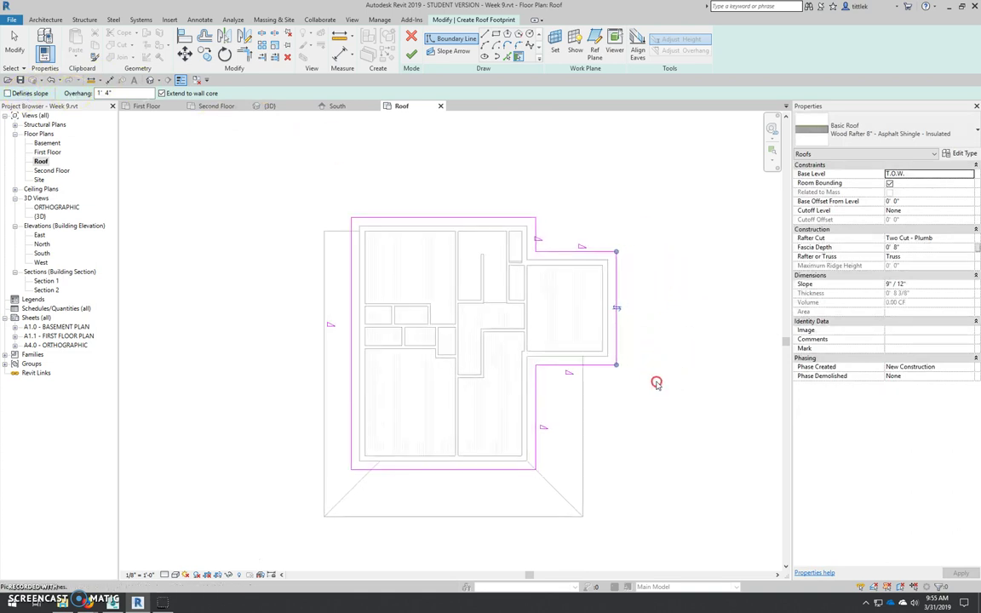
pyautogui.scroll(2, 656, 384)
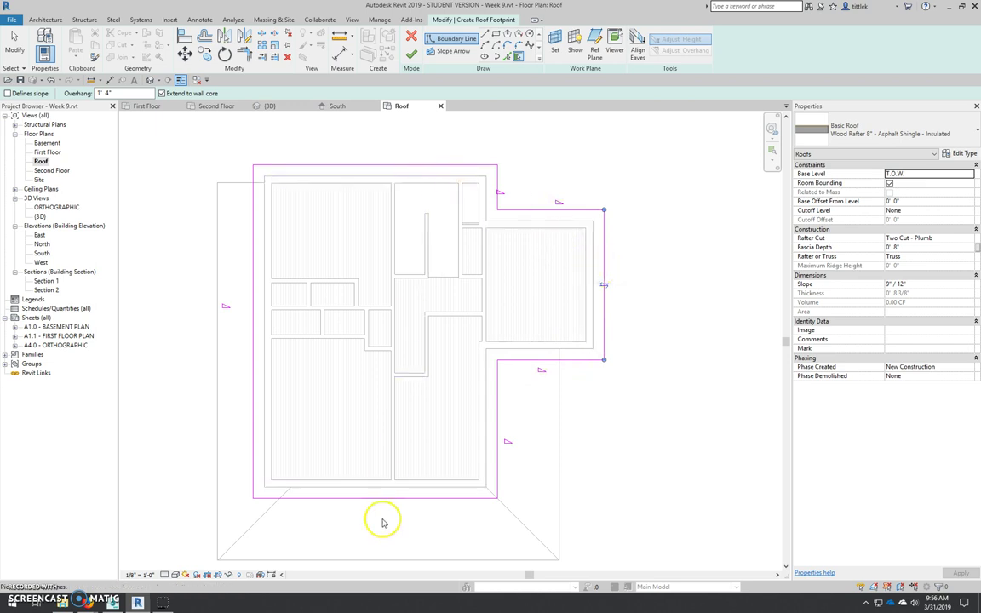
pyautogui.scroll(-1, 364, 370)
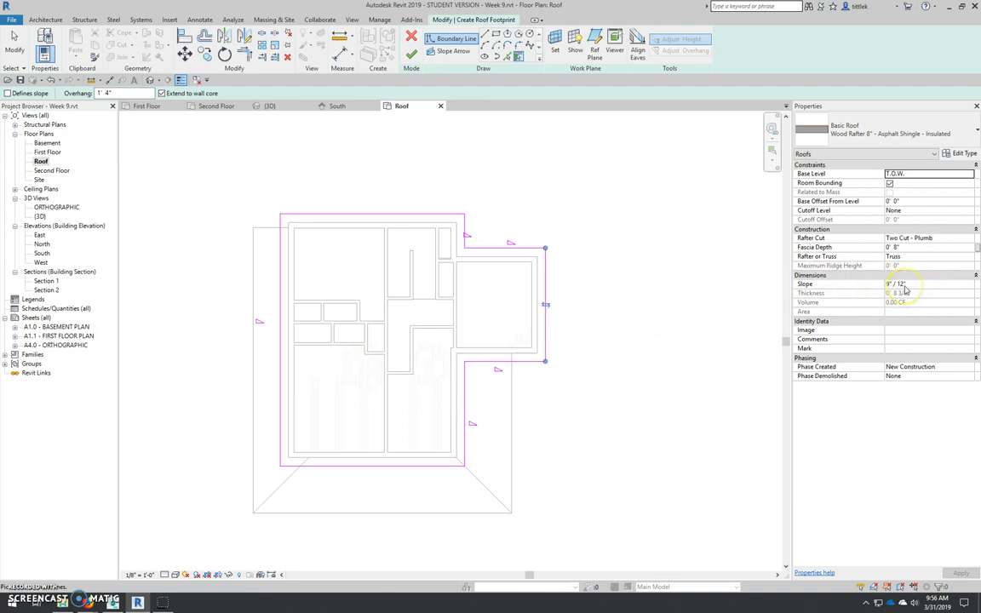
pyautogui.moveTo(475, 281); pyautogui.dragTo(491, 282, button='middle')
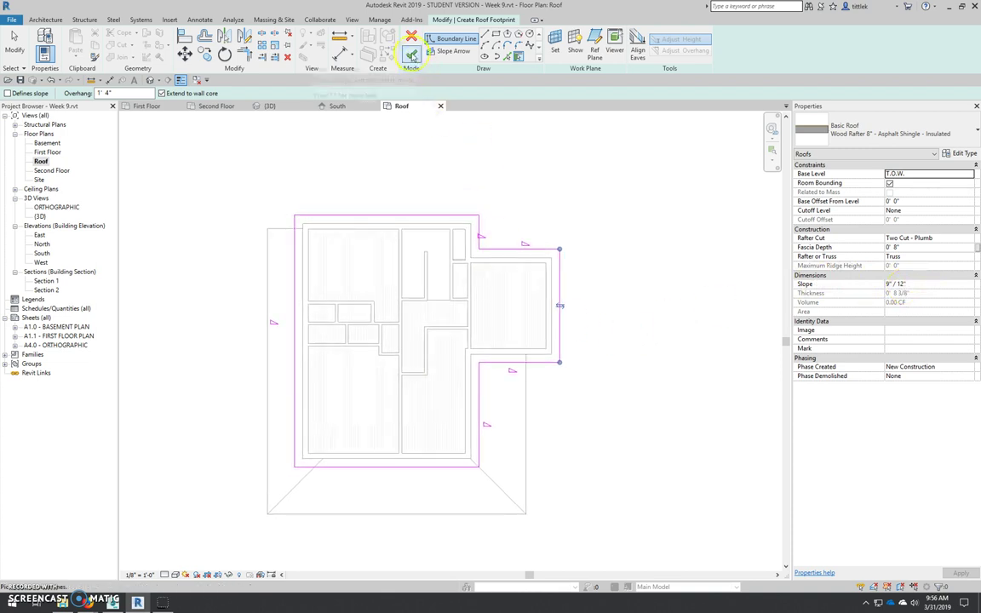
pyautogui.click(413, 55)
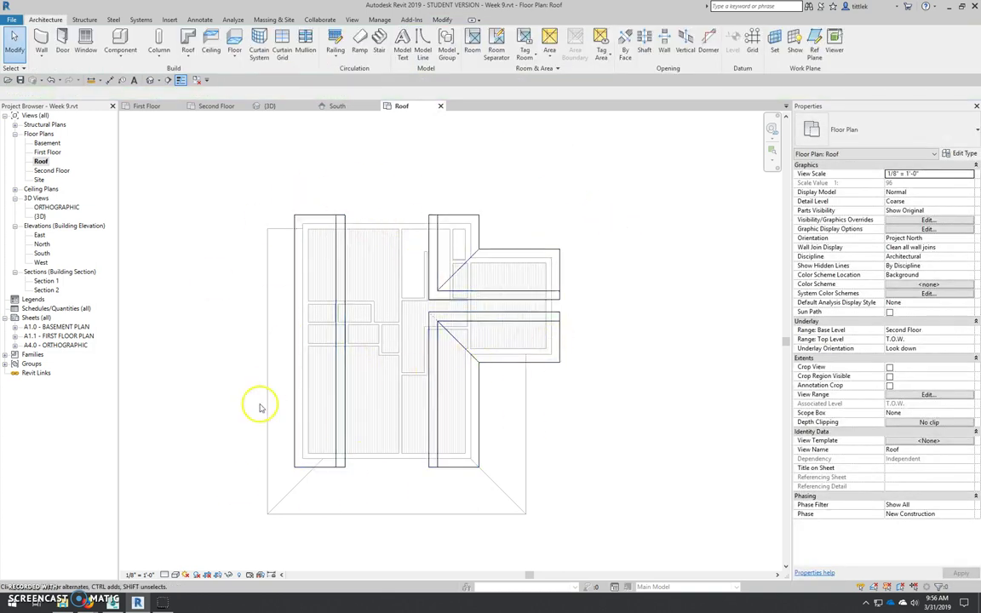
# In the 3D view, orbit around the house and select the back gable wall
pyautogui.click(298, 105)
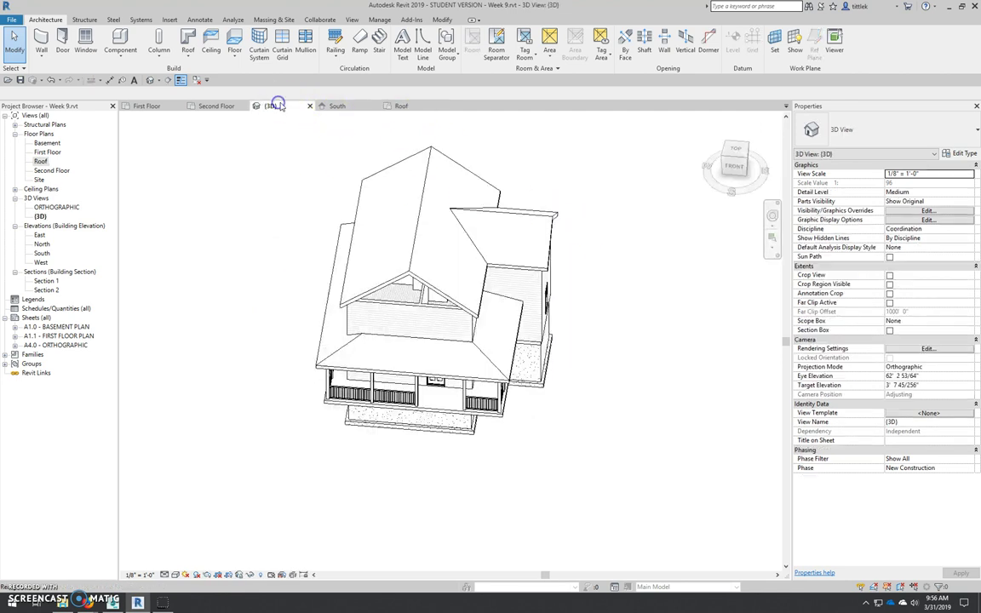
pyautogui.keyDown('shift'); pyautogui.moveTo(587, 383); pyautogui.dragTo(193, 283, button='middle'); pyautogui.keyUp('shift')
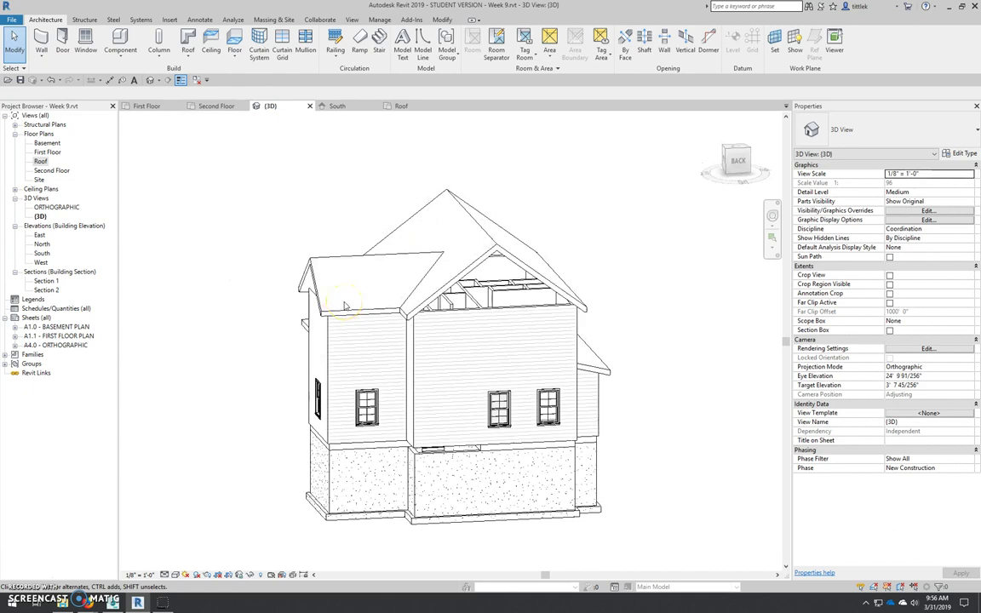
pyautogui.keyDown('shift'); pyautogui.moveTo(345, 305); pyautogui.dragTo(594, 287, button='middle'); pyautogui.keyUp('shift')
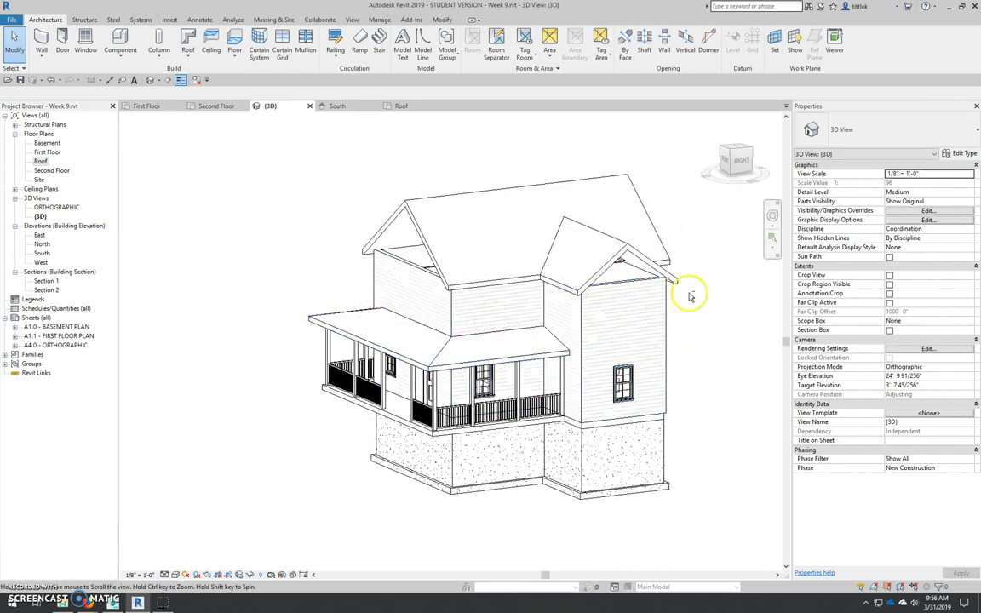
pyautogui.keyDown('shift'); pyautogui.moveTo(687, 291); pyautogui.dragTo(442, 334, button='middle'); pyautogui.keyUp('shift')
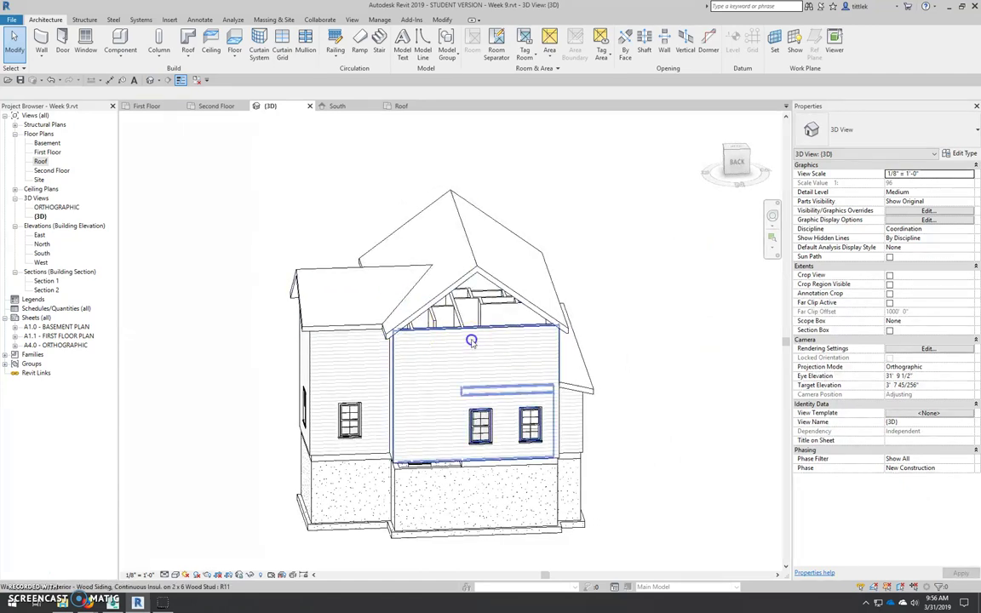
pyautogui.click(471, 341)
pyautogui.keyDown('shift'); pyautogui.moveTo(300, 307); pyautogui.dragTo(394, 372, button='middle'); pyautogui.keyUp('shift')
# Add the front gable walls to the selection and attach their tops to the main roof
pyautogui.keyDown('ctrl'); pyautogui.click(321, 413); pyautogui.keyUp('ctrl')
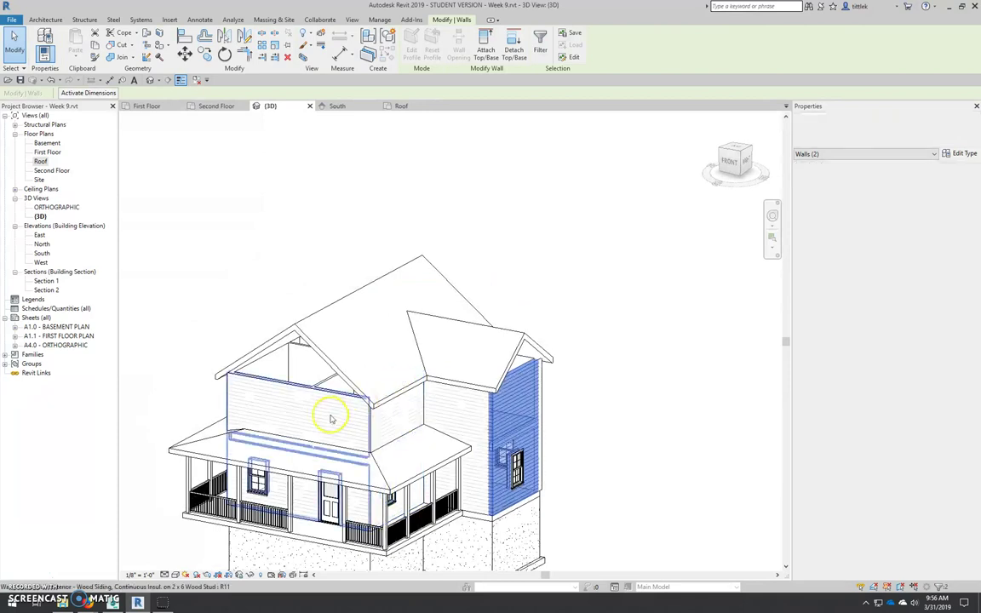
pyautogui.keyDown('ctrl'); pyautogui.click(322, 413); pyautogui.keyUp('ctrl')
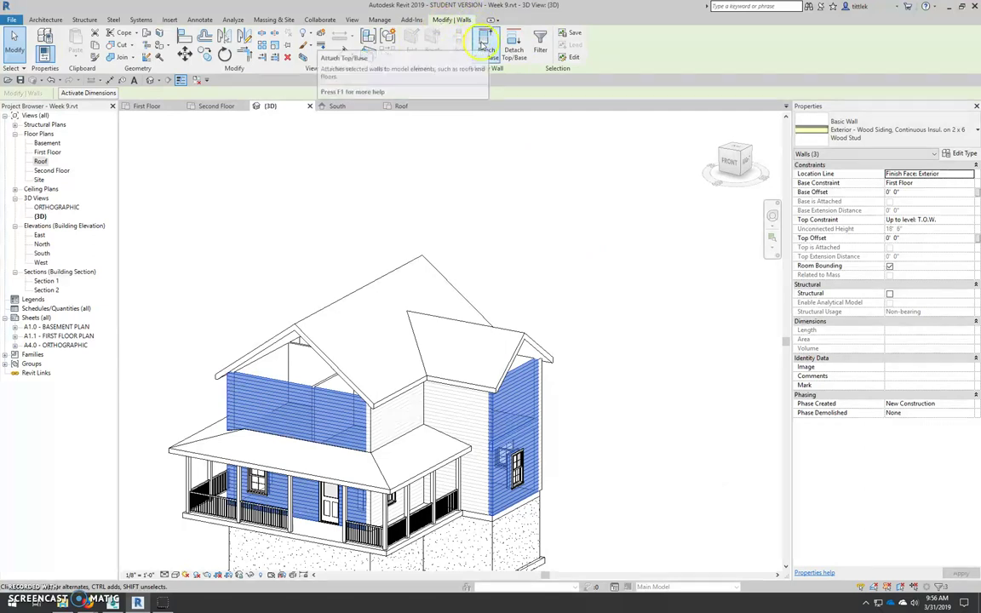
pyautogui.click(483, 43)
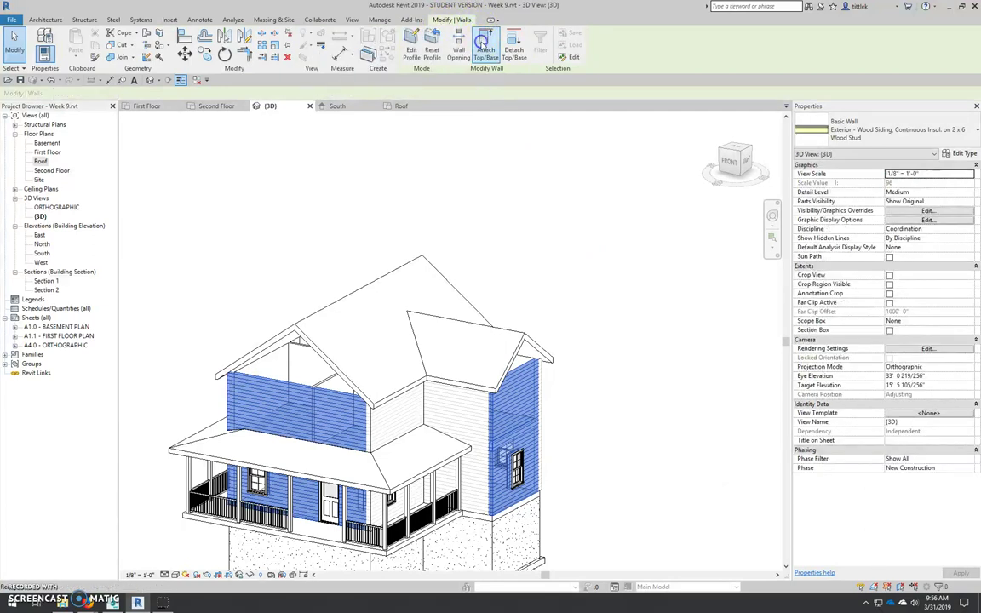
pyautogui.click(462, 326)
pyautogui.click(657, 400)
pyautogui.keyDown('shift'); pyautogui.moveTo(656, 400); pyautogui.dragTo(357, 374, button='middle'); pyautogui.keyUp('shift')
pyautogui.moveTo(320, 379)
pyautogui.keyDown('shift'); pyautogui.mouseDown(button='middle')
pyautogui.moveTo(570, 412)
pyautogui.moveTo(468, 401)
pyautogui.moveTo(291, 361)
pyautogui.mouseUp(button='middle'); pyautogui.keyUp('shift')
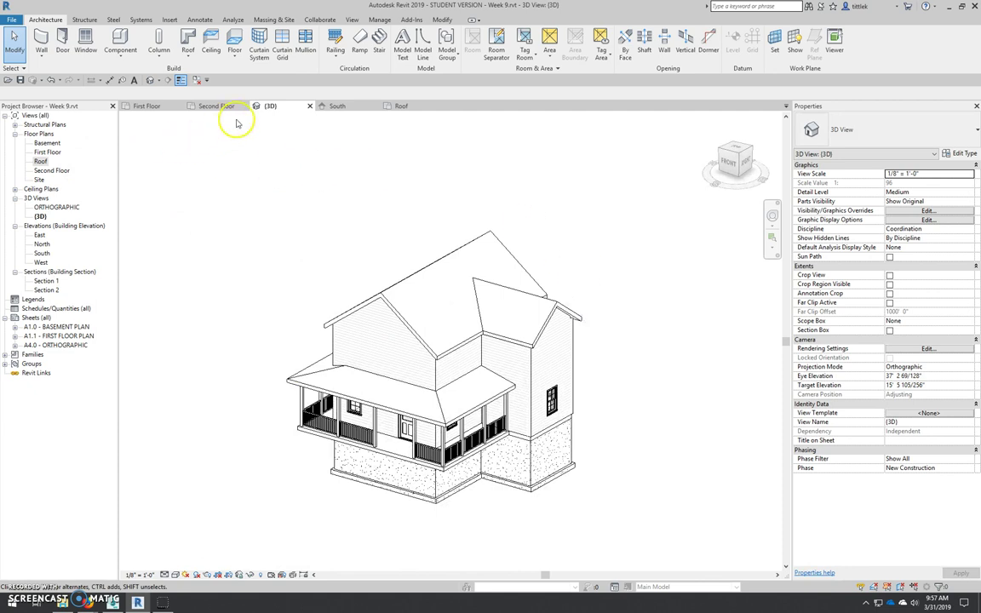
# Switch to the Roof plan and set its Underlay base level to None
pyautogui.click(402, 106)
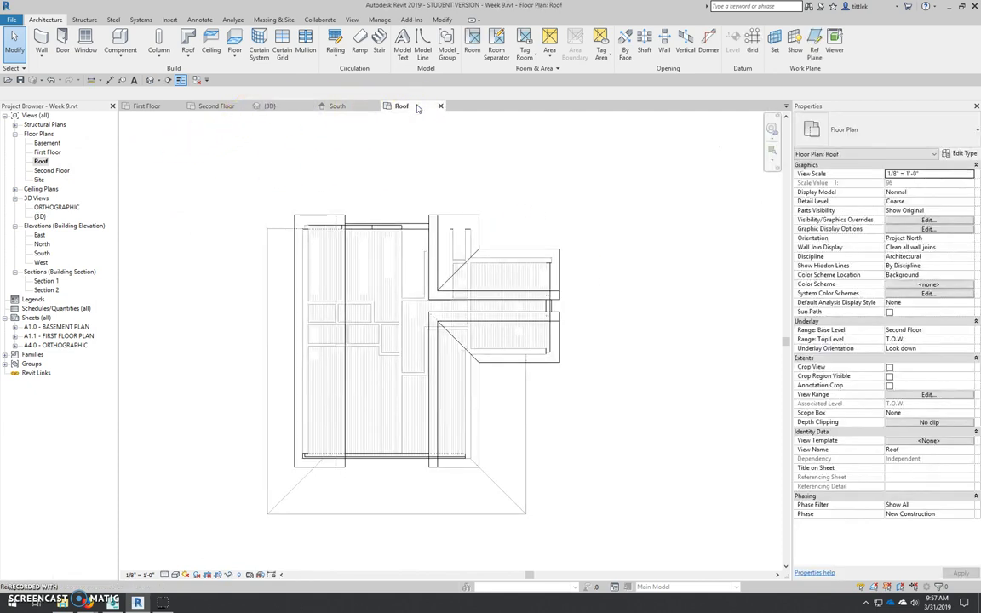
pyautogui.scroll(3, 444, 346)
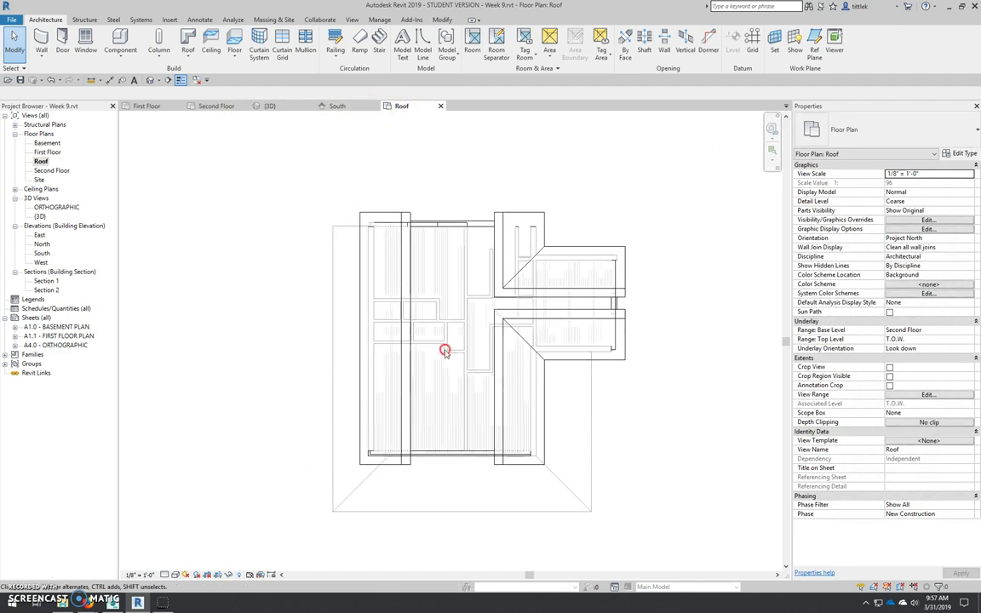
pyautogui.moveTo(458, 355)
pyautogui.mouseDown(button='middle')
pyautogui.moveTo(536, 368)
pyautogui.moveTo(525, 355)
pyautogui.mouseUp(button='middle')
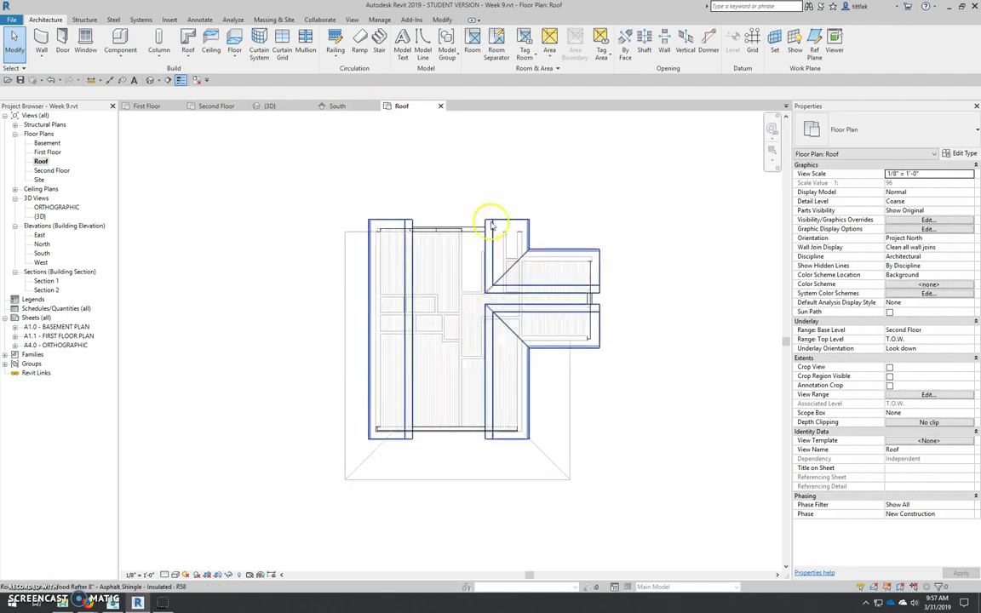
pyautogui.scroll(-2, 402, 216)
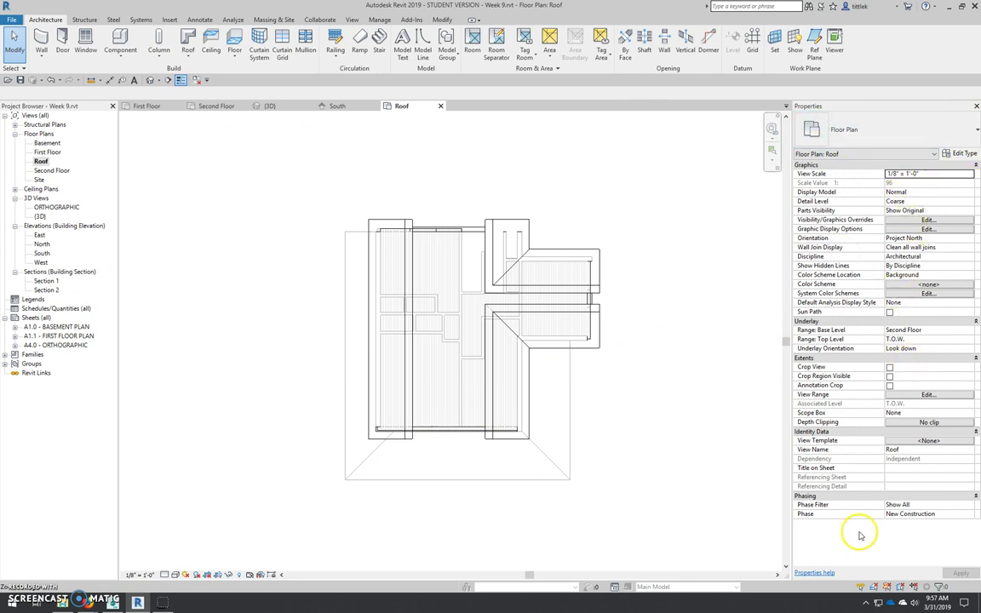
pyautogui.click(970, 330)
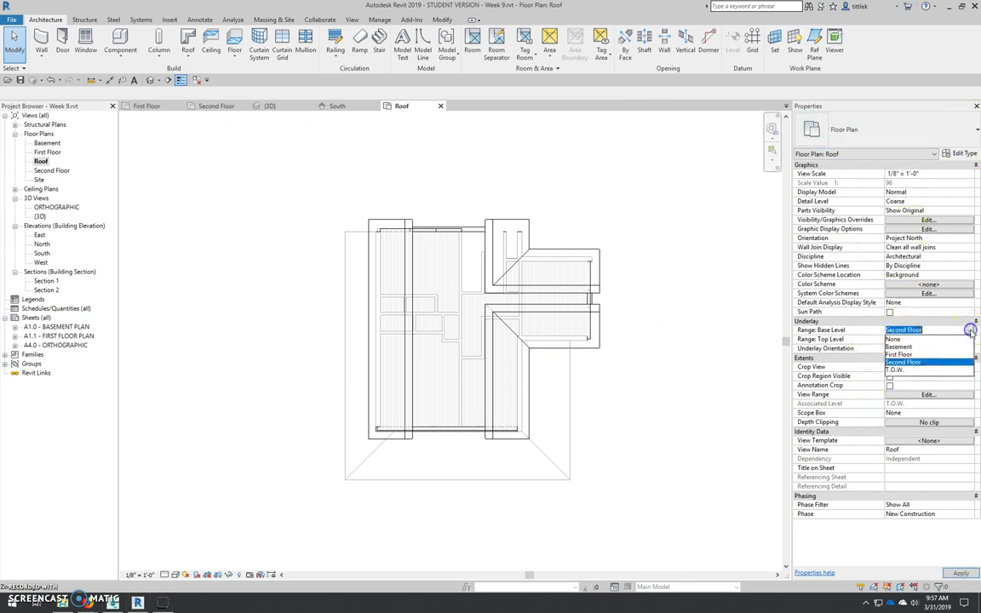
pyautogui.click(901, 337)
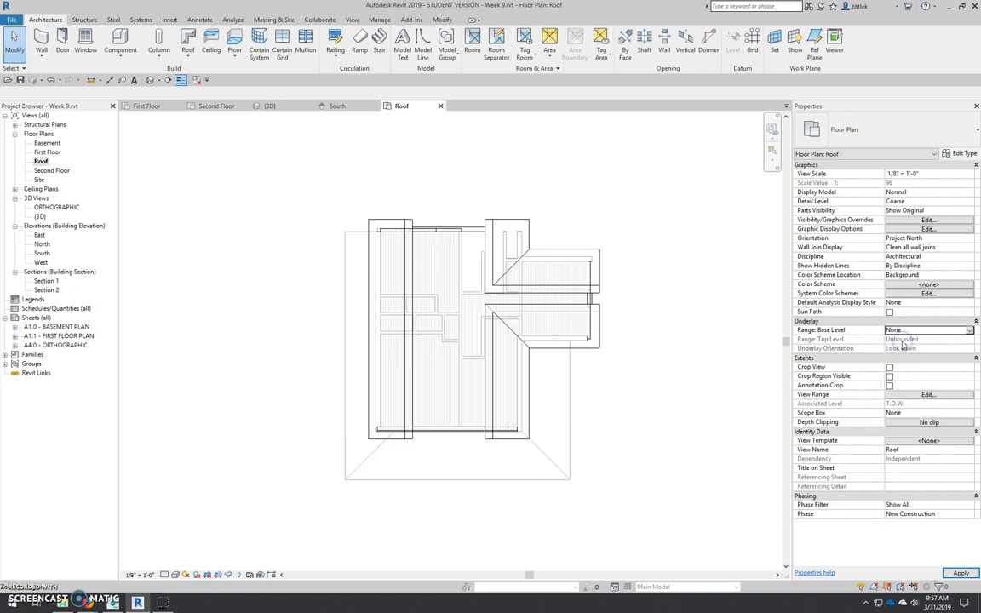
pyautogui.click(960, 573)
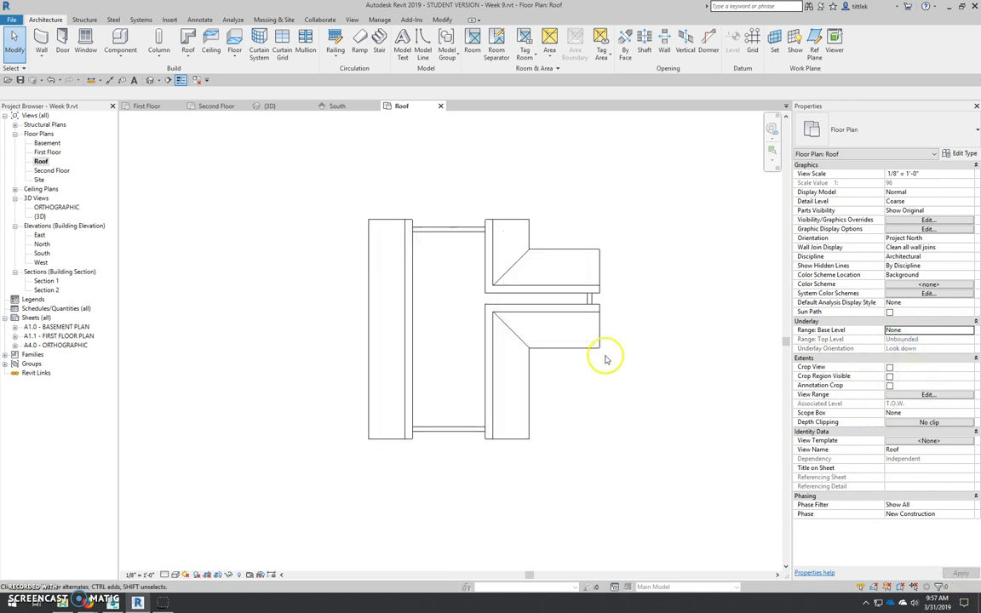
# In View Range, set Top to Level Above and the cut plane offset to 12' 0"
pyautogui.click(928, 395)
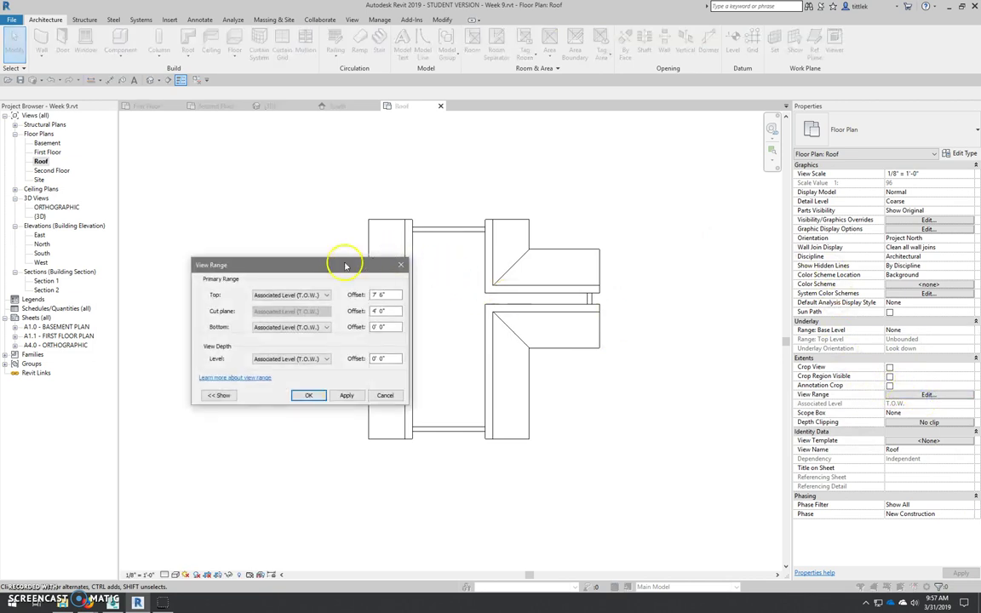
pyautogui.moveTo(349, 262); pyautogui.dragTo(630, 375)
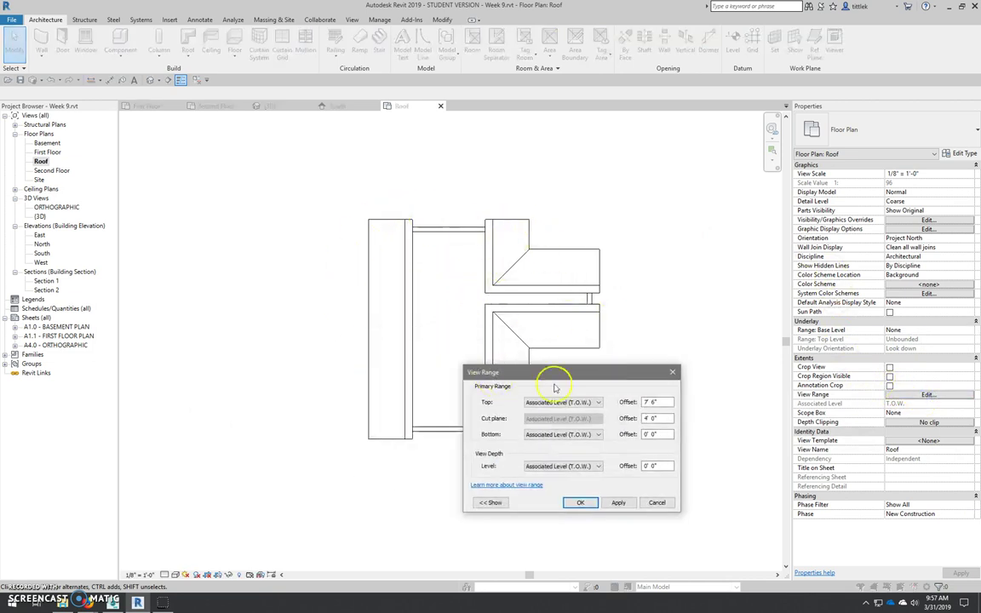
pyautogui.click(666, 418)
pyautogui.click(663, 417)
pyautogui.click(652, 402)
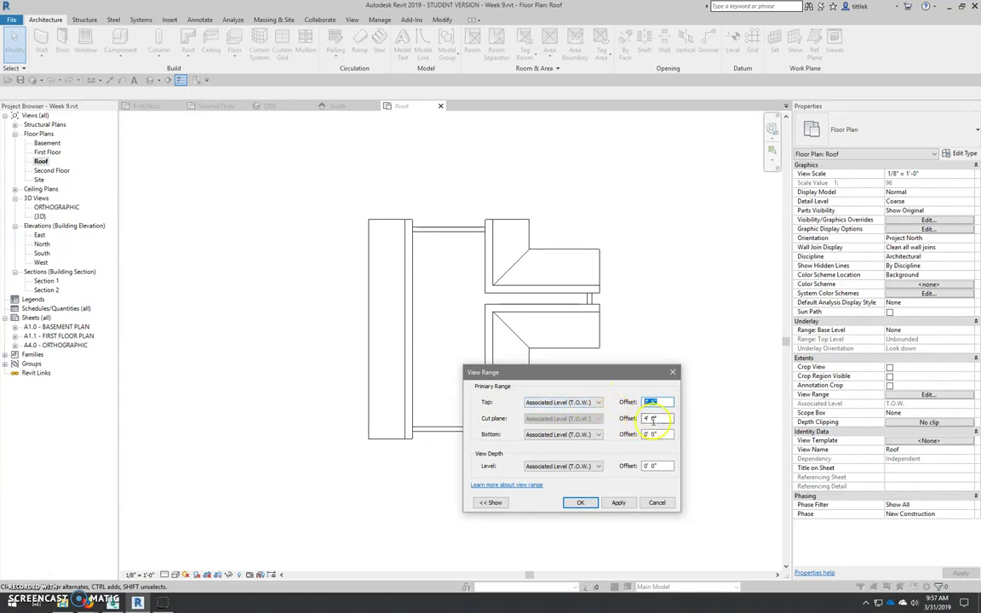
pyautogui.click(591, 403)
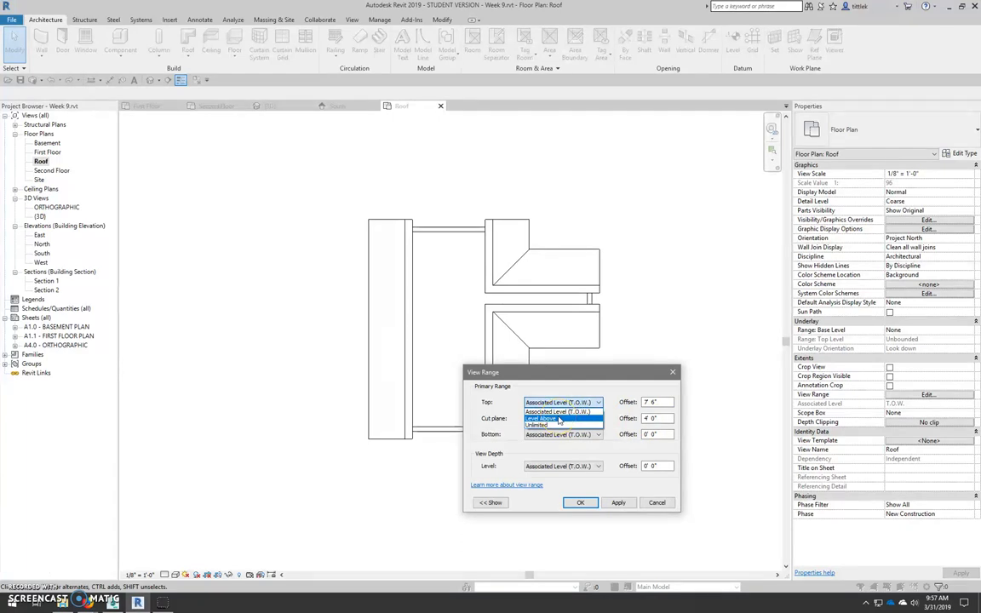
pyautogui.click(559, 419)
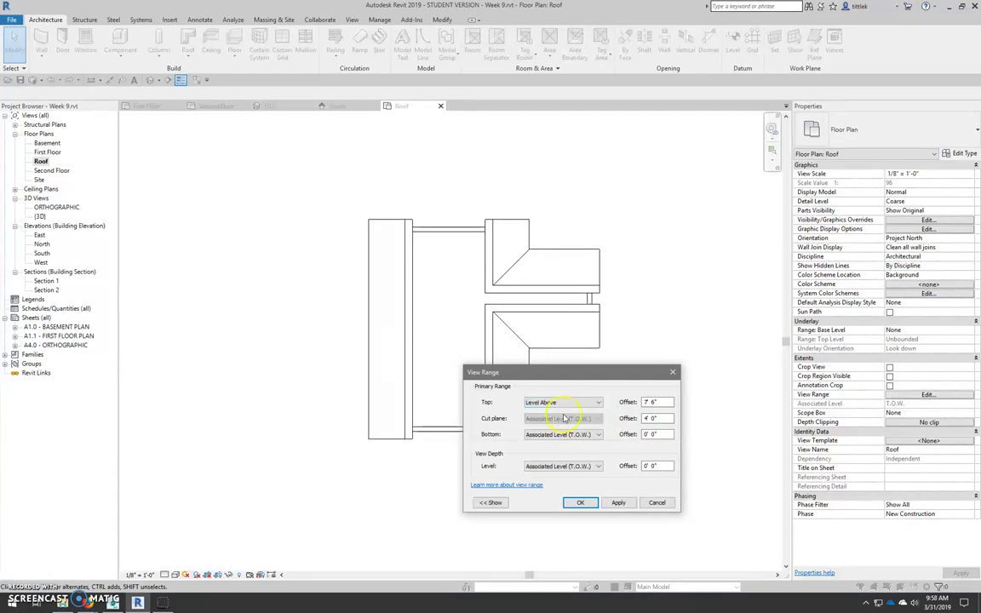
pyautogui.click(670, 417)
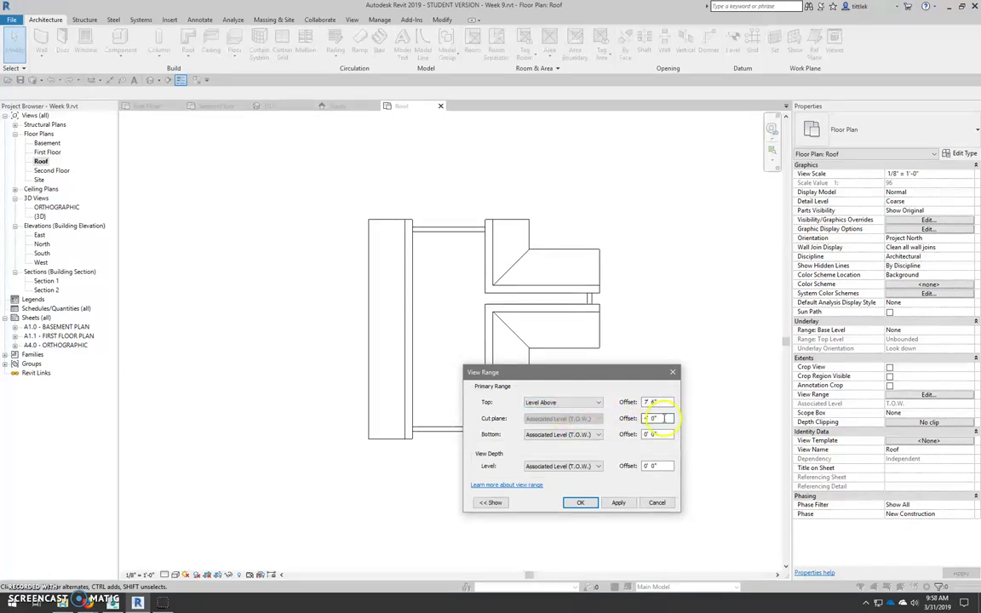
pyautogui.moveTo(664, 418); pyautogui.dragTo(622, 416)
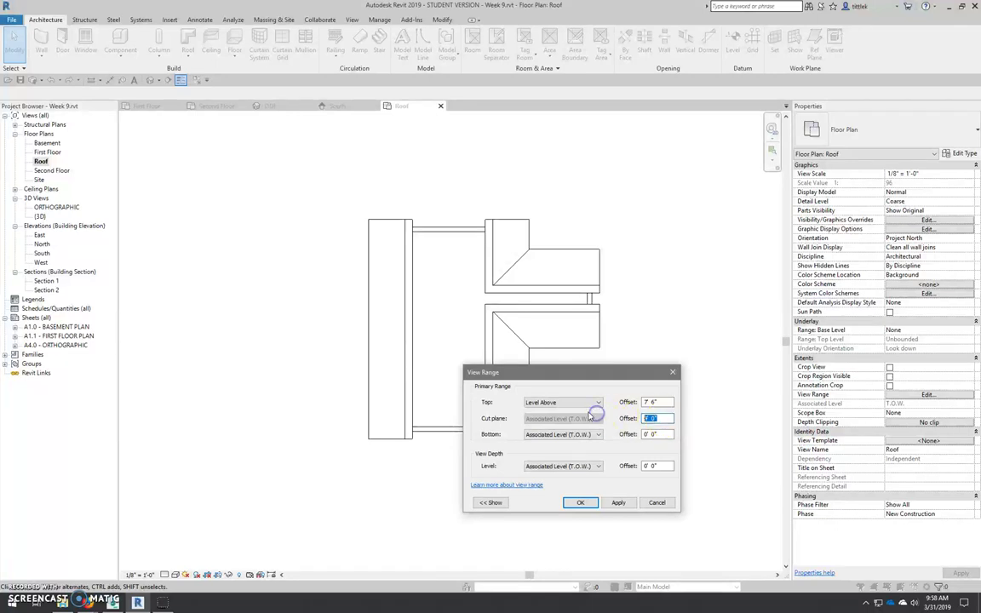
pyautogui.click(619, 502)
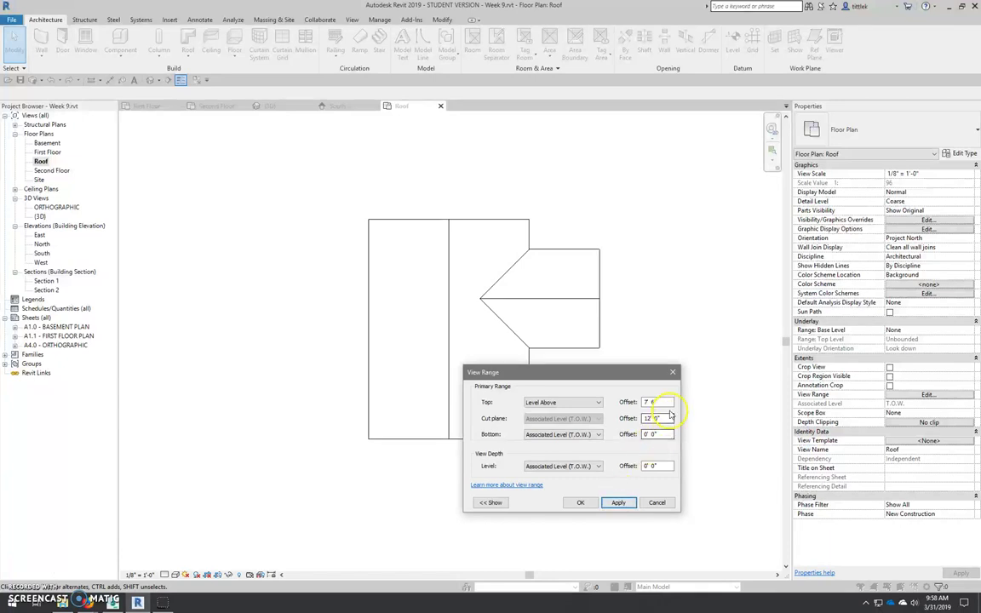
# Set the top offset to 0' 0", keep Level Above, and confirm the view range
pyautogui.click(648, 402)
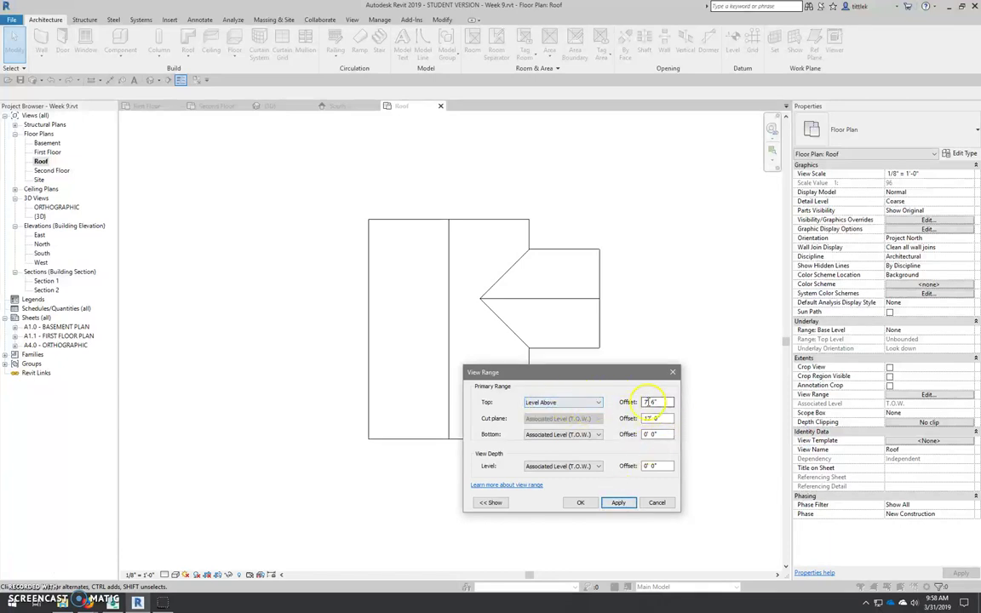
pyautogui.moveTo(662, 402); pyautogui.dragTo(596, 394)
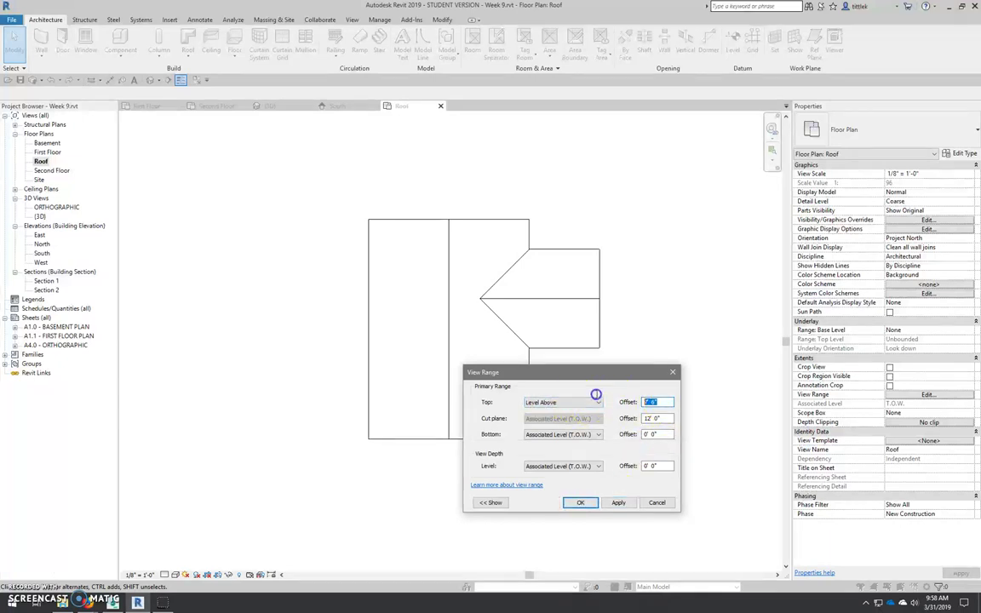
pyautogui.write('0')
pyautogui.click(619, 503)
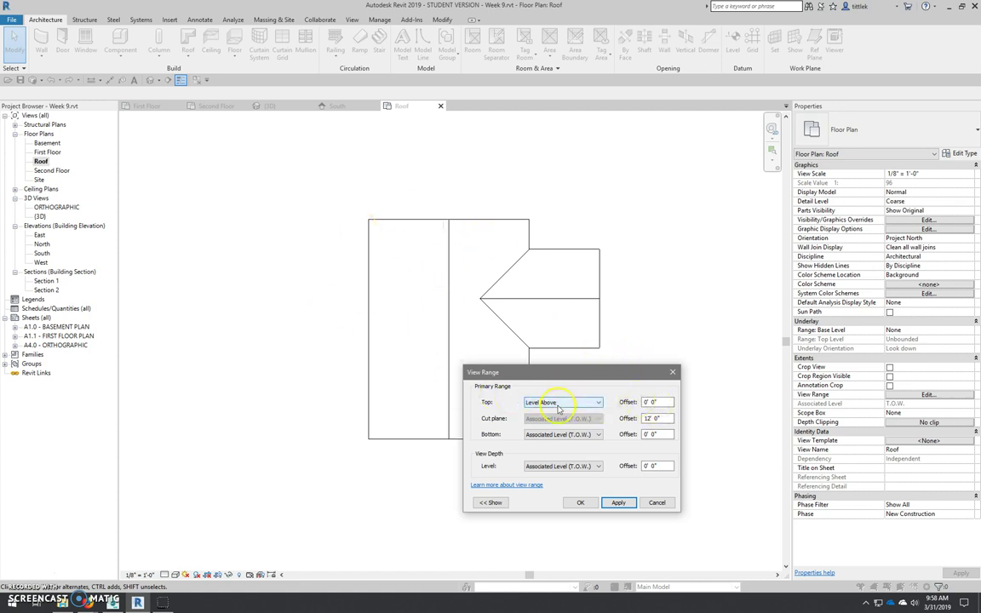
pyautogui.click(558, 409)
pyautogui.click(658, 402)
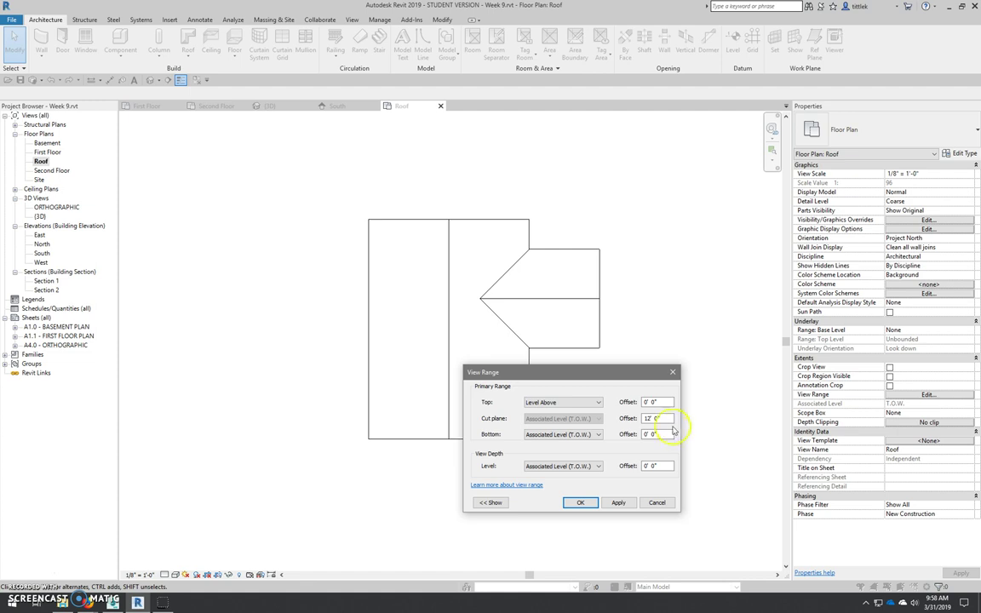
pyautogui.click(578, 504)
pyautogui.moveTo(675, 424); pyautogui.dragTo(633, 419)
pyautogui.click(580, 502)
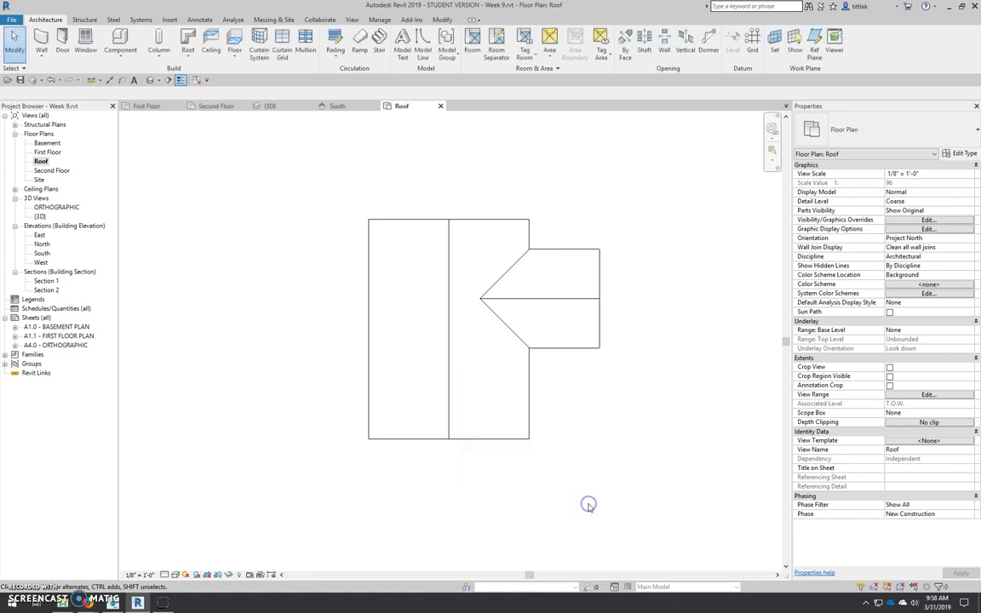